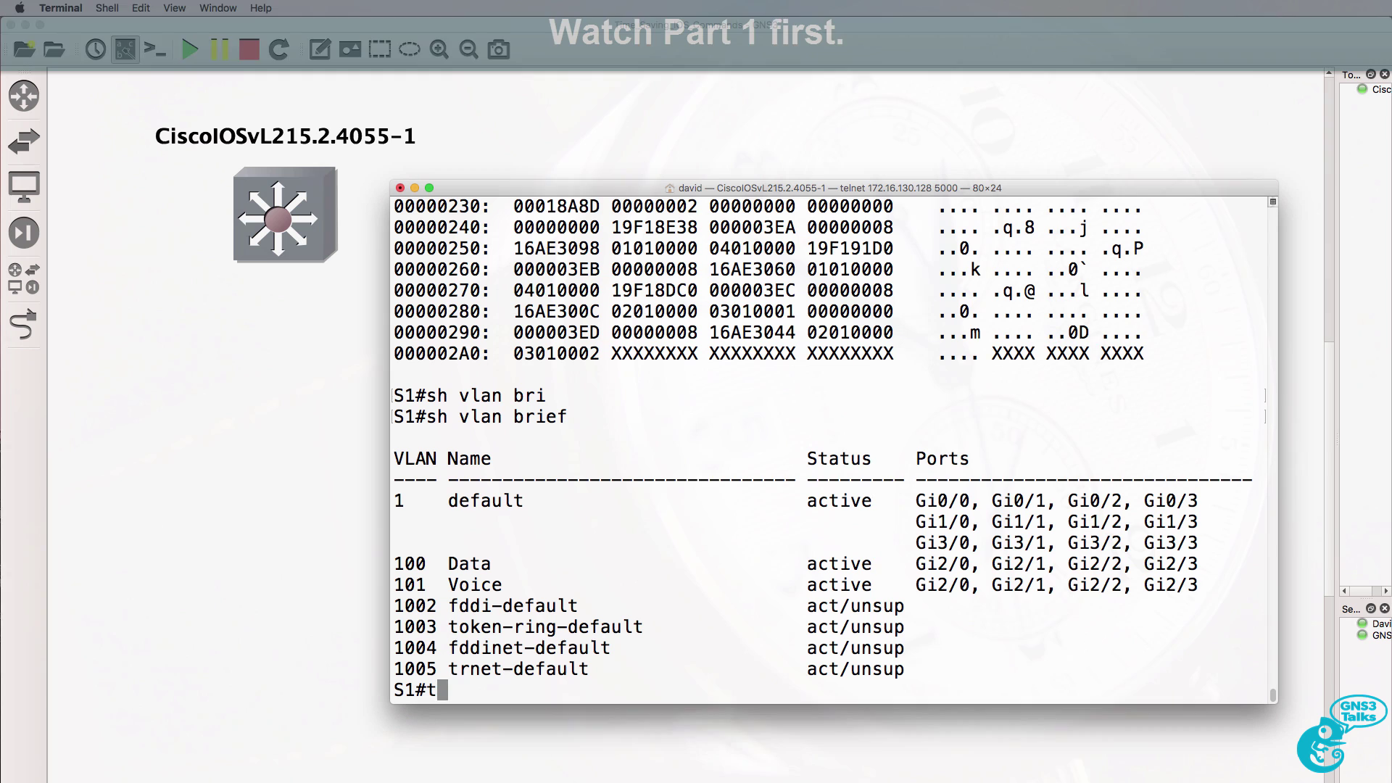
Step: Turn off paging with 'terminal length 0' and display the running configuration
type("erminal length 0")
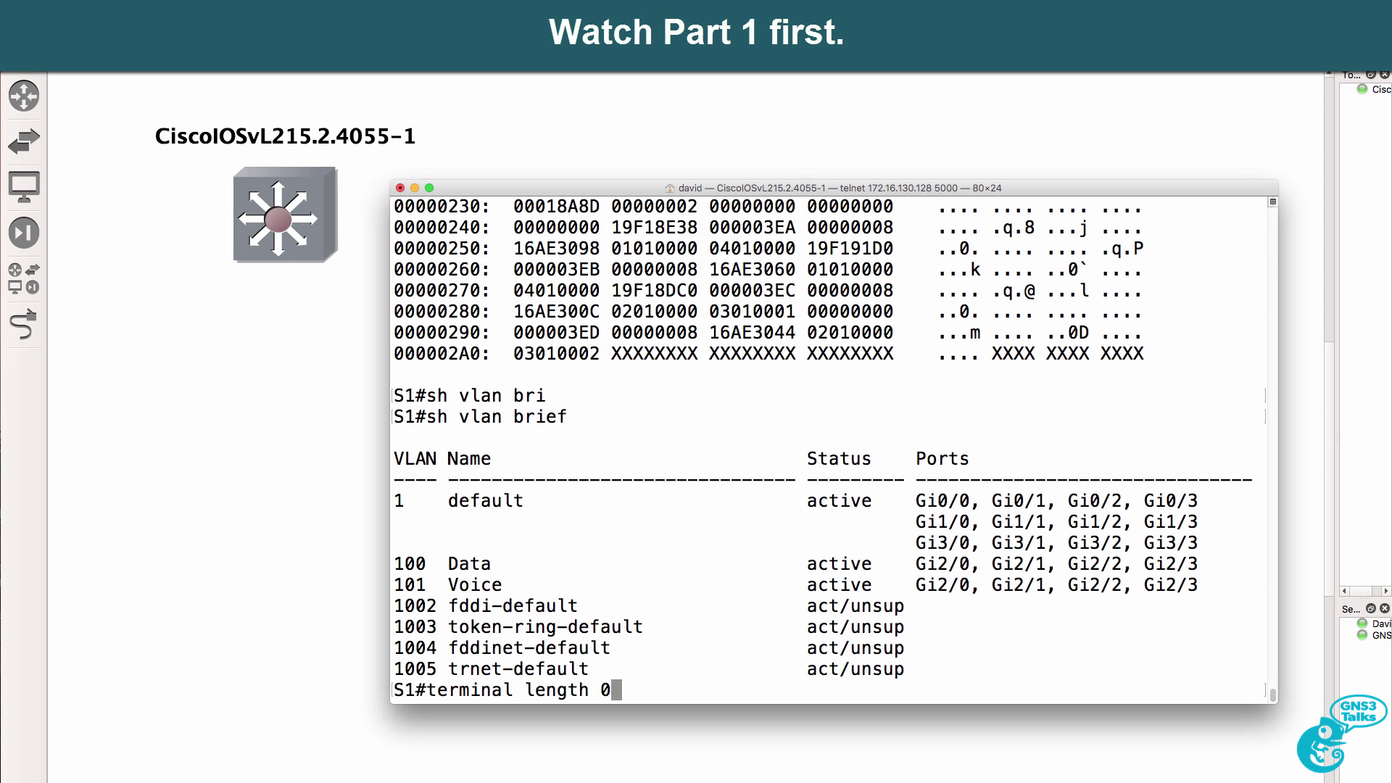
key("Return")
type("sh run")
key("Return")
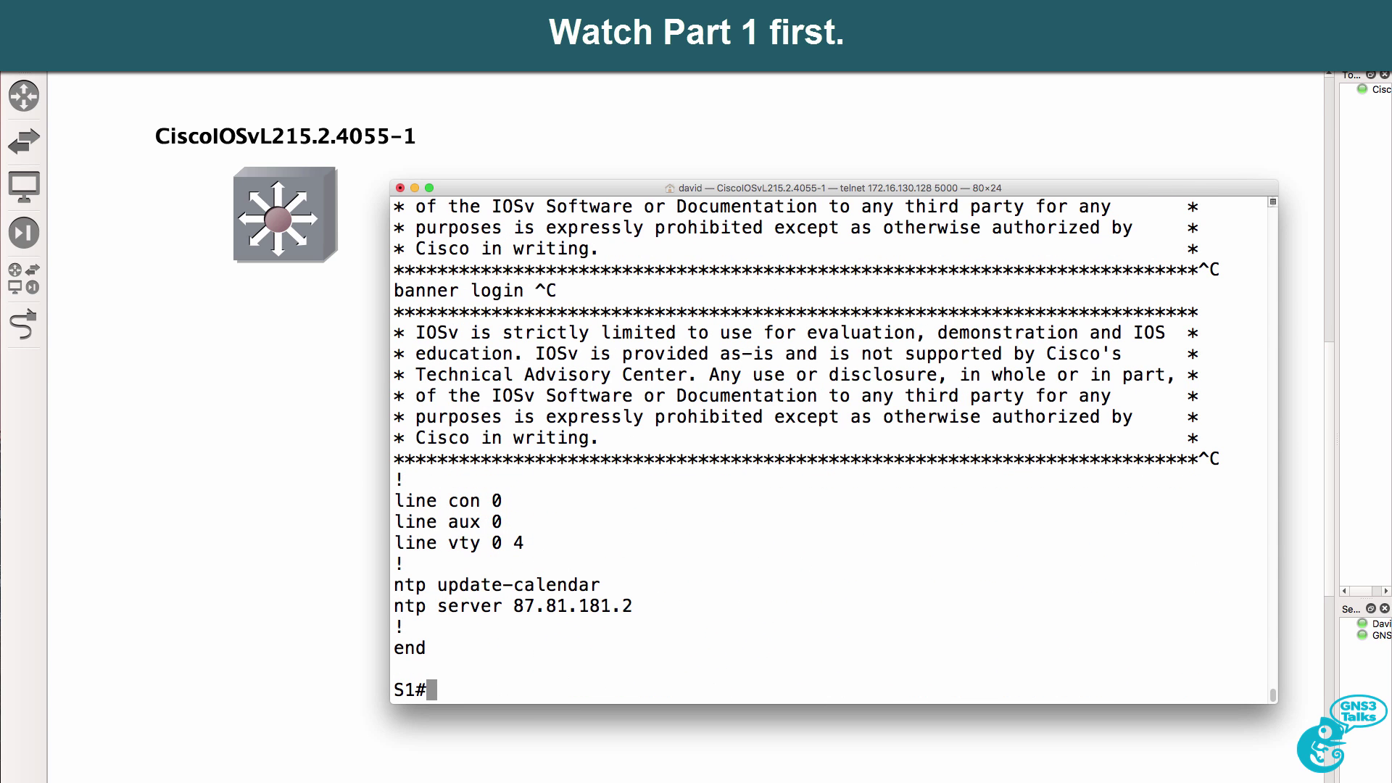
Step: Show the running configuration with line numbers using 'sh run linenum'
type("sh run lim")
key("Tab")
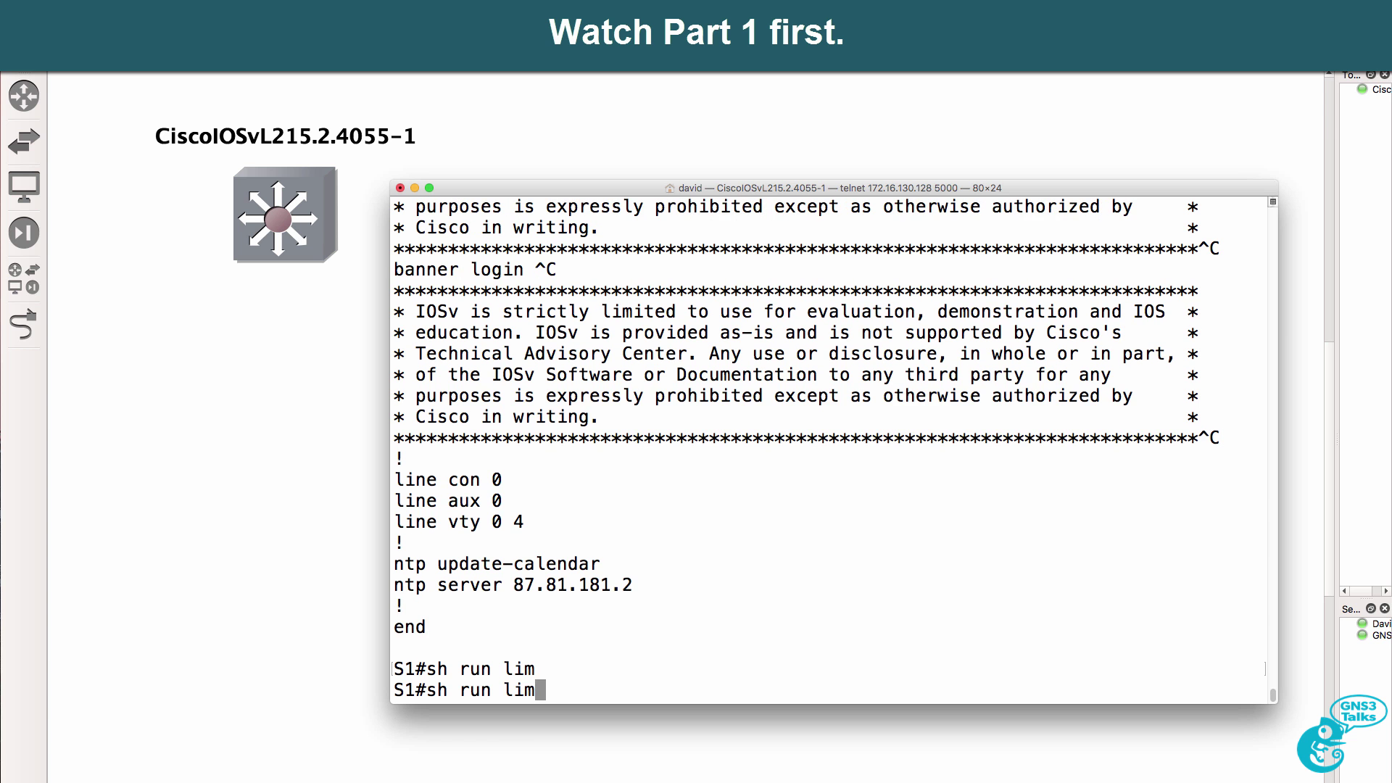
key("BackSpace")
type("n")
key("Tab")
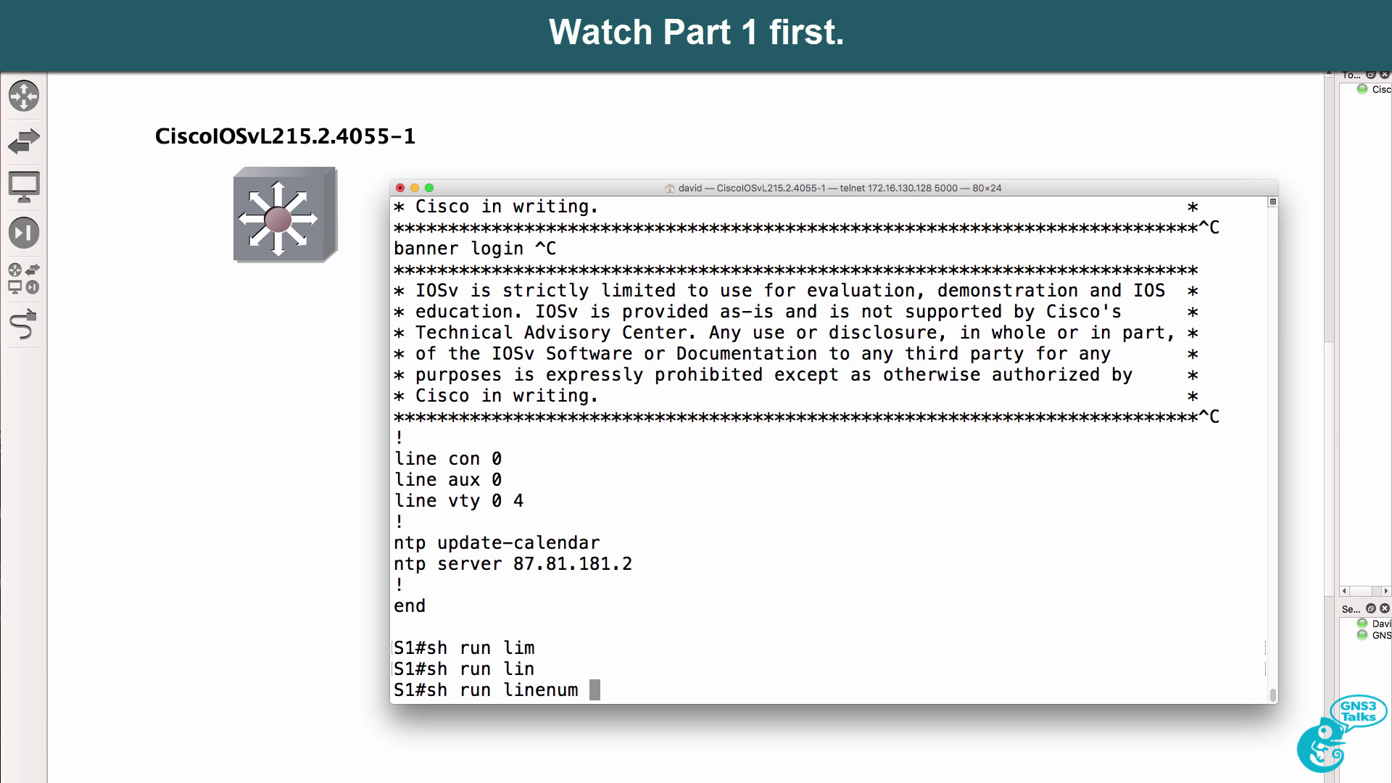
key("Return")
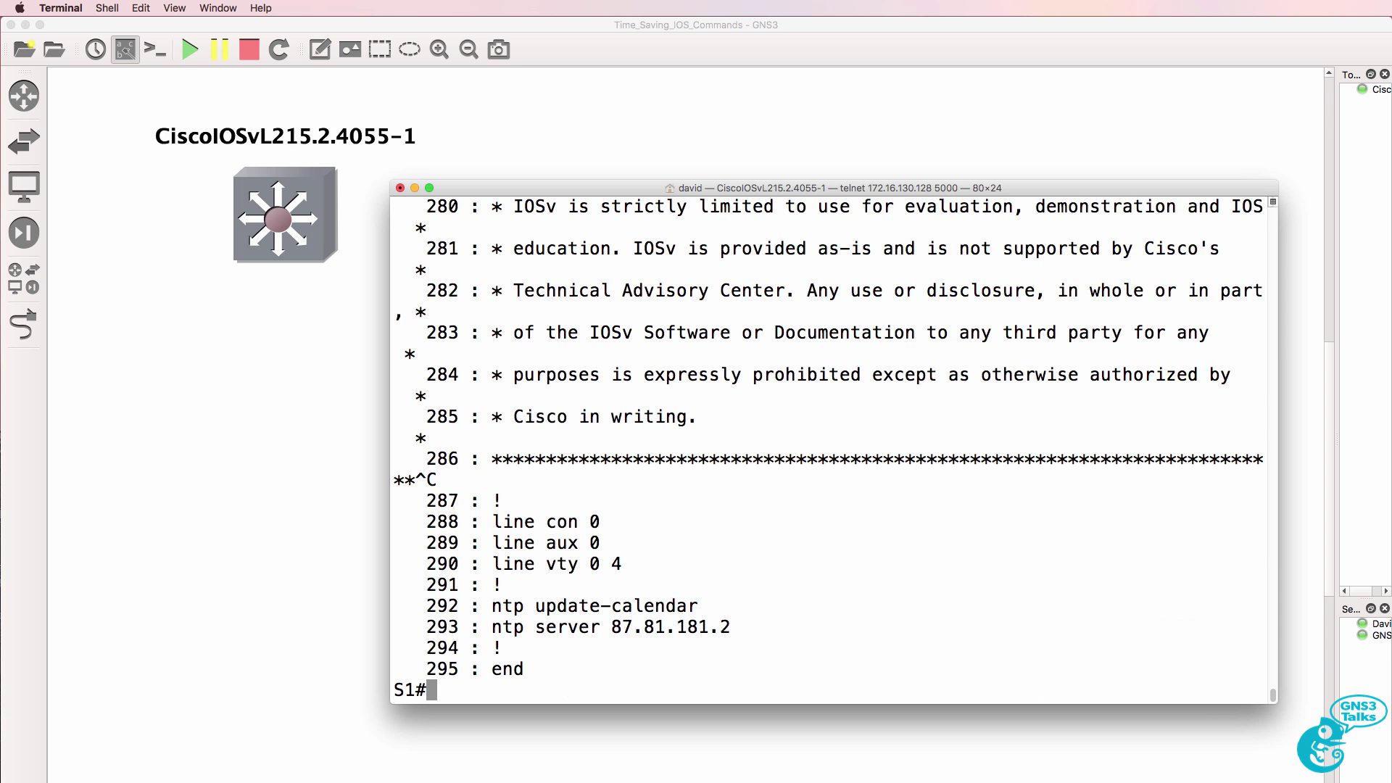
Step: Set the terminal length back to 24
type("term")
key("Tab")
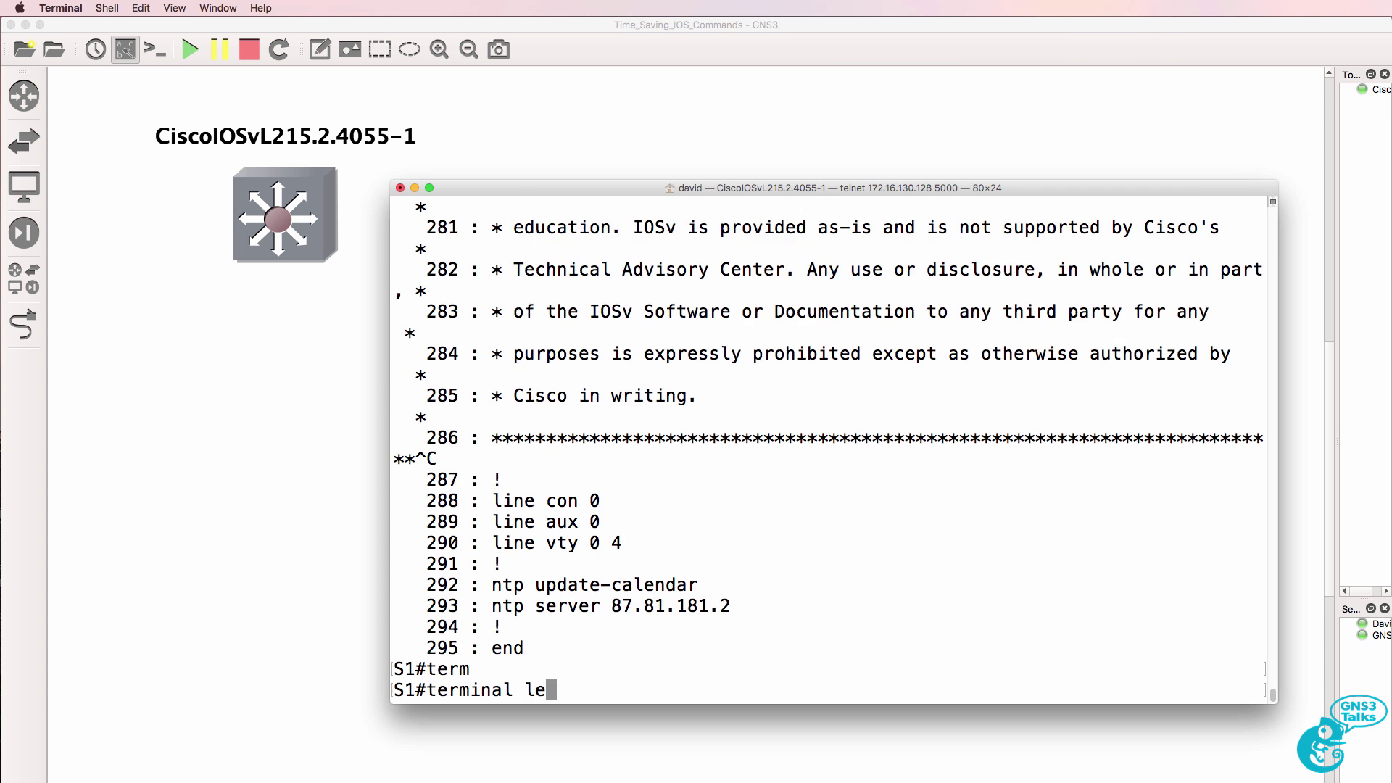
type("le")
key("Tab")
type("24")
key("Return")
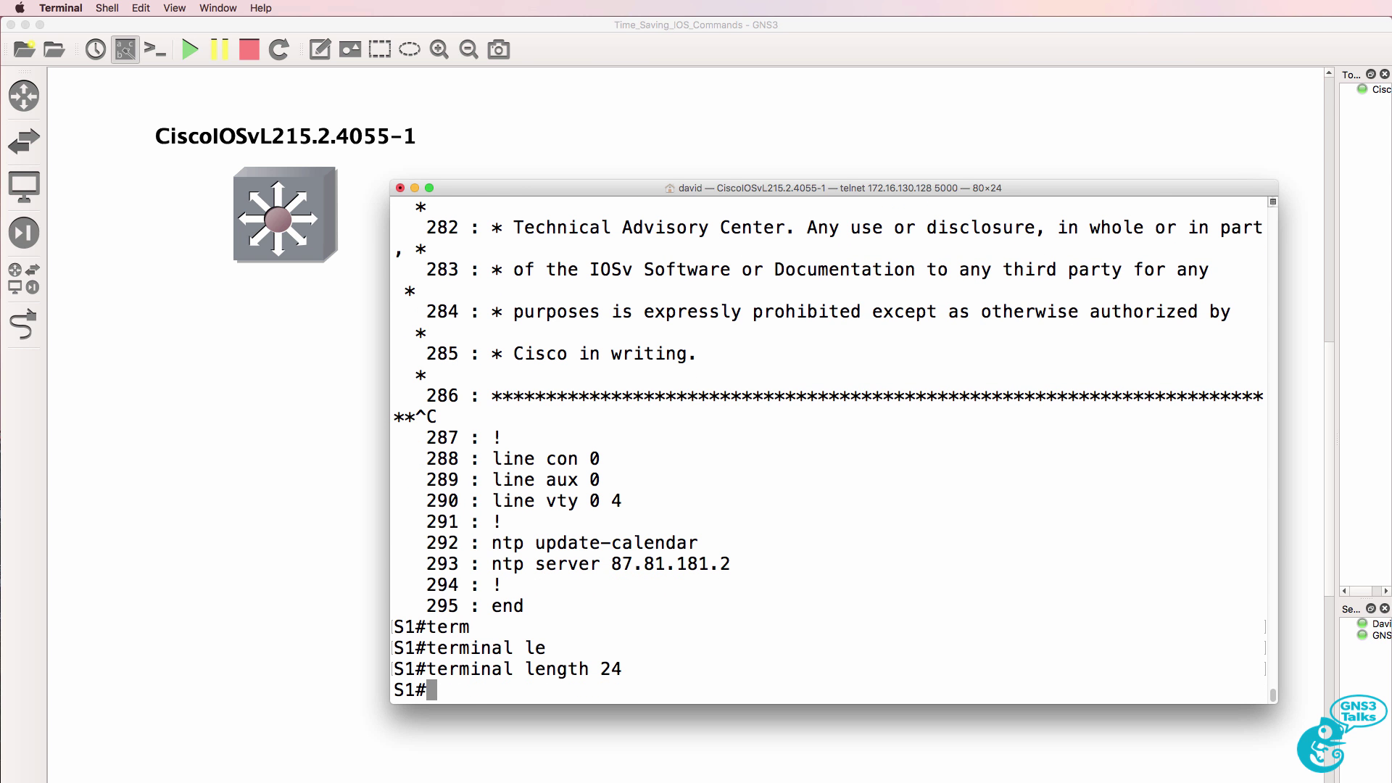
Step: Scroll back and highlight config line 157, switchport port-security maximum 2
scroll(773, 588, "up", 20)
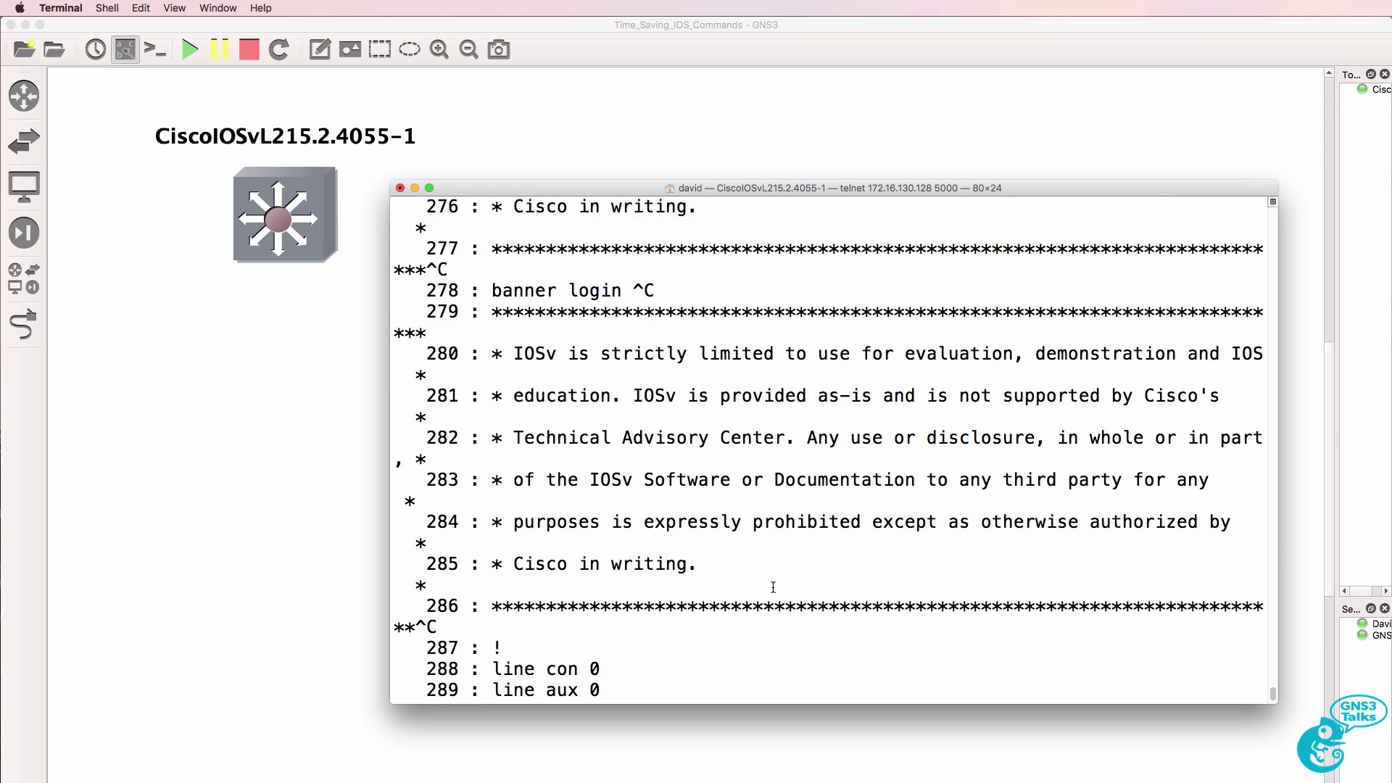
scroll(773, 587, "up", 10)
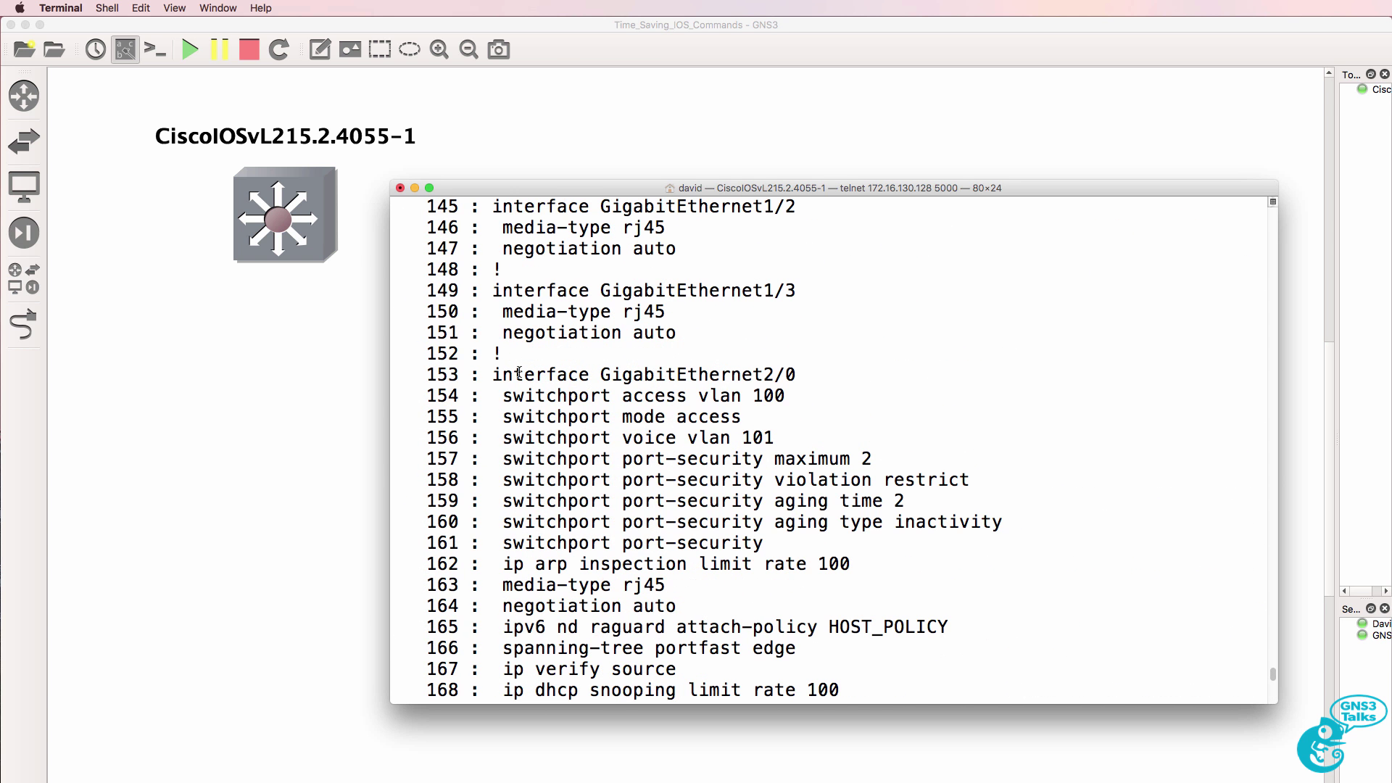
left_click_drag(419, 461, 921, 466)
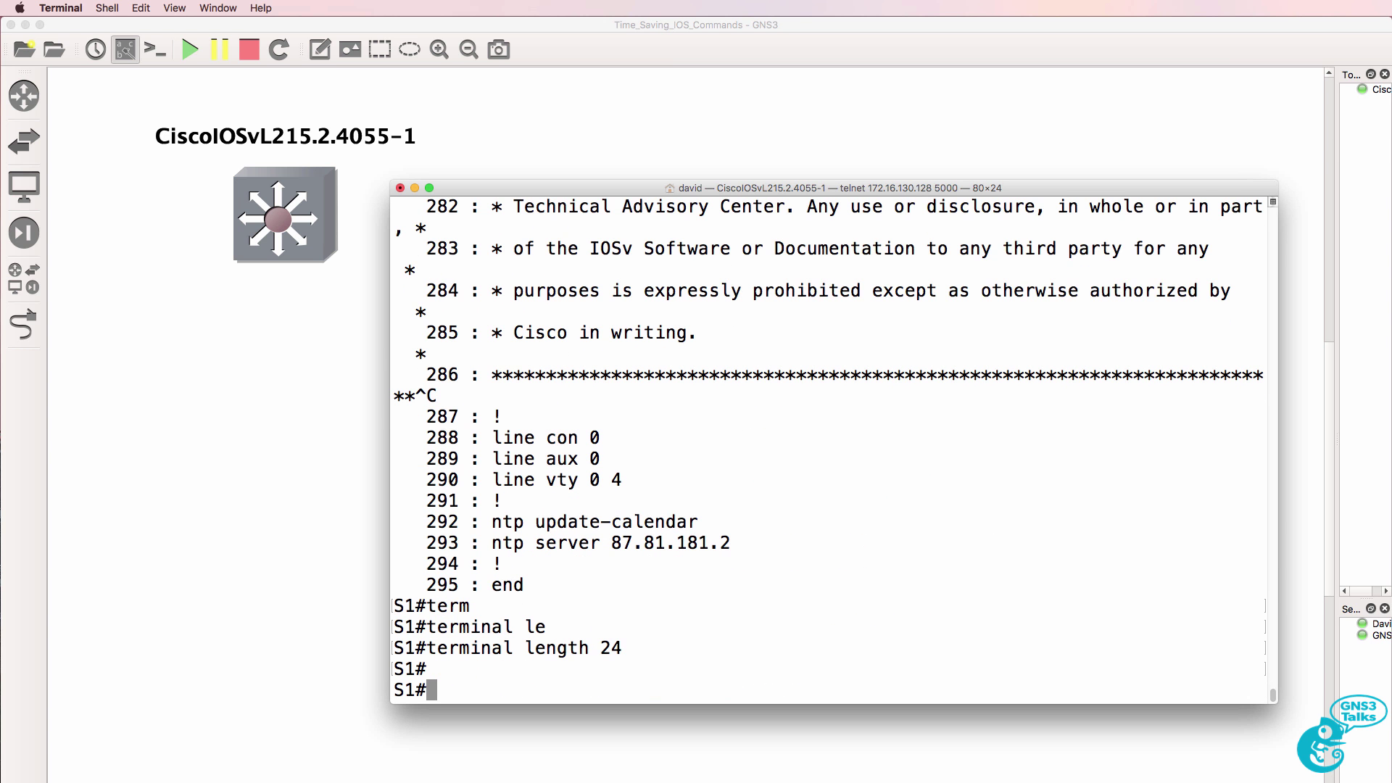
Step: Filter the numbered config with 'include 157', returning line 157 and certificate line 60
key("Up")
key("Up")
type("| i")
key("BackSpace")
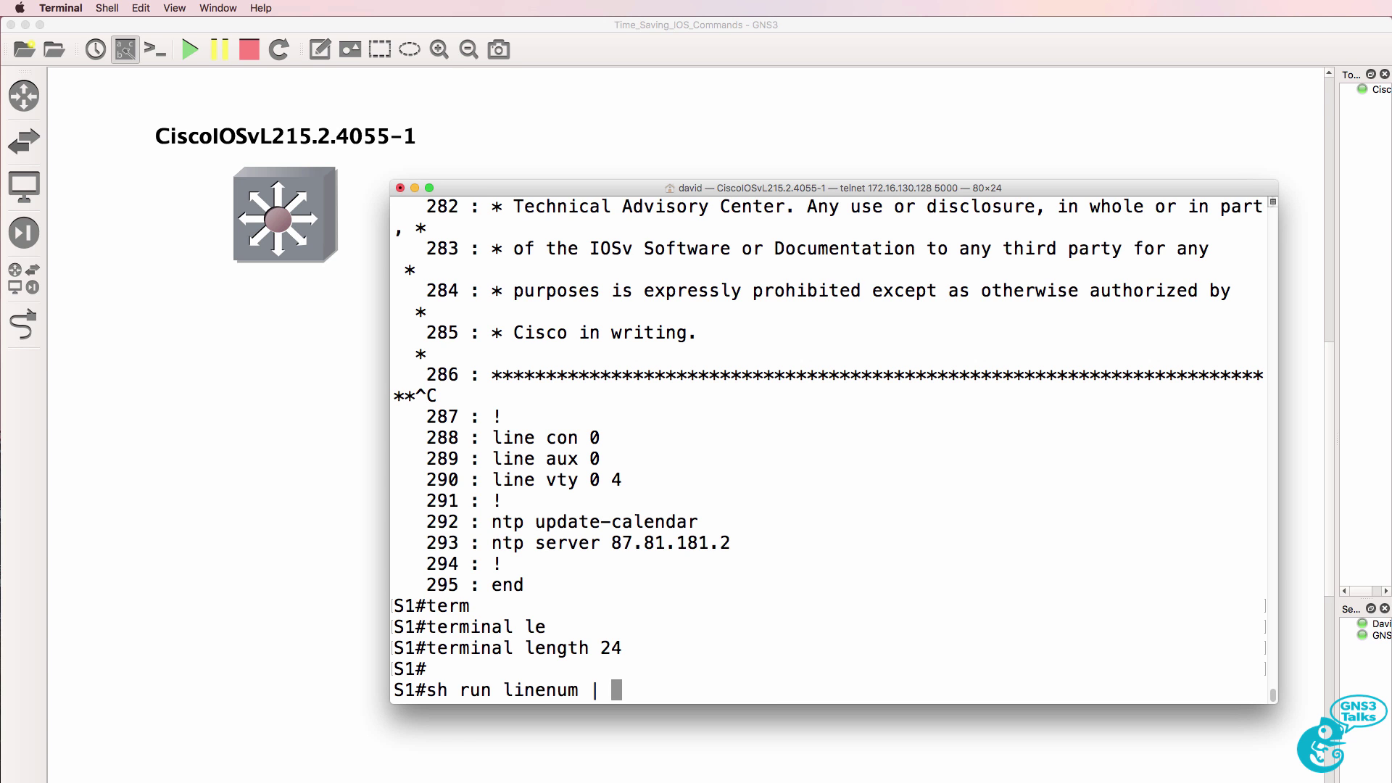
type("in")
key("Tab")
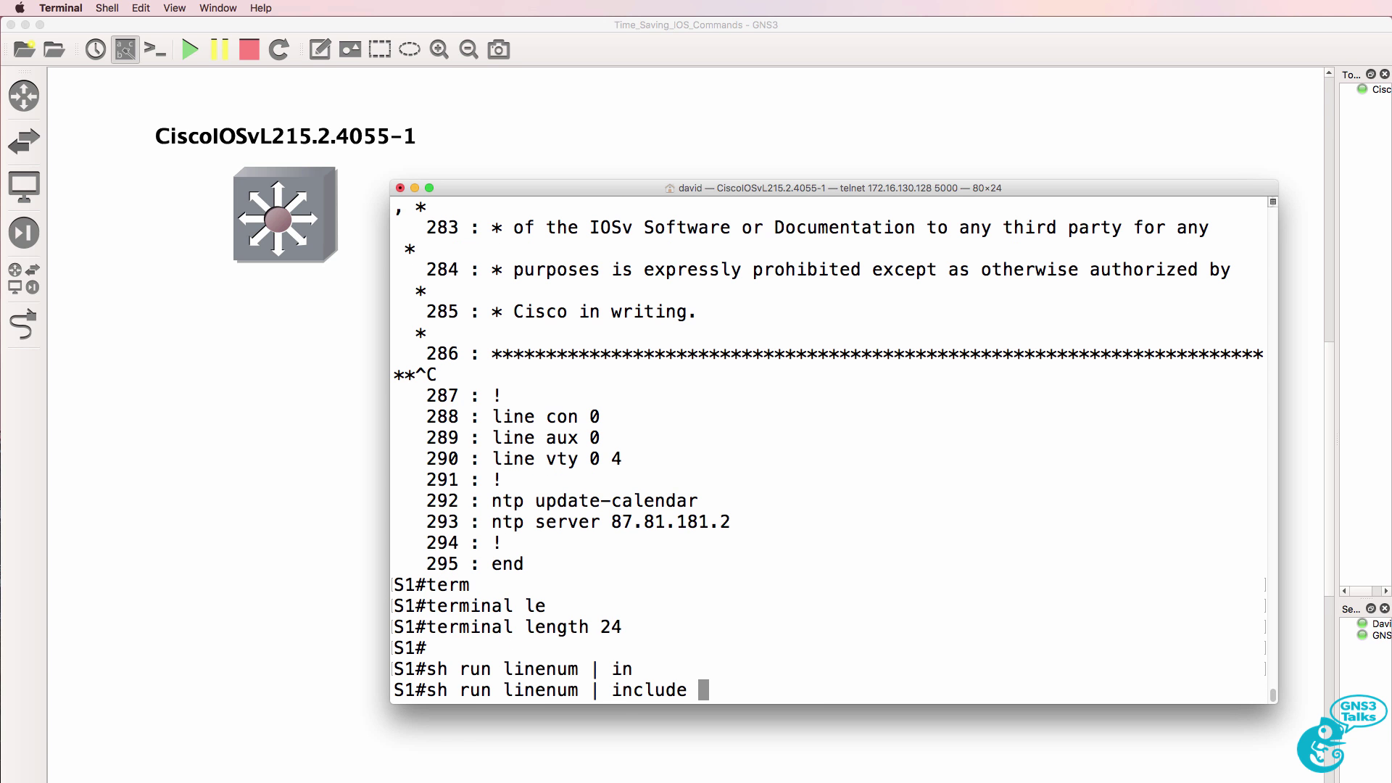
type("157")
key("Return")
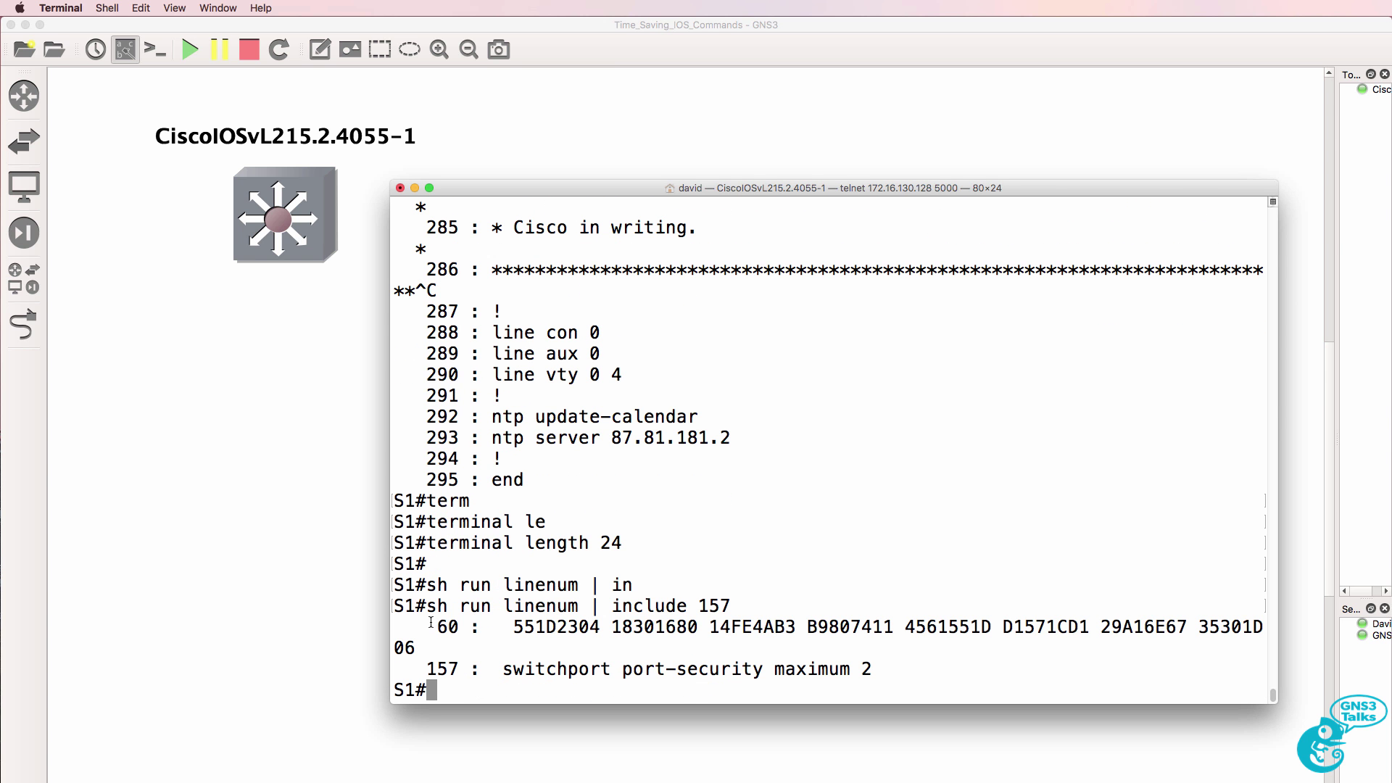
left_click_drag(436, 622, 918, 671)
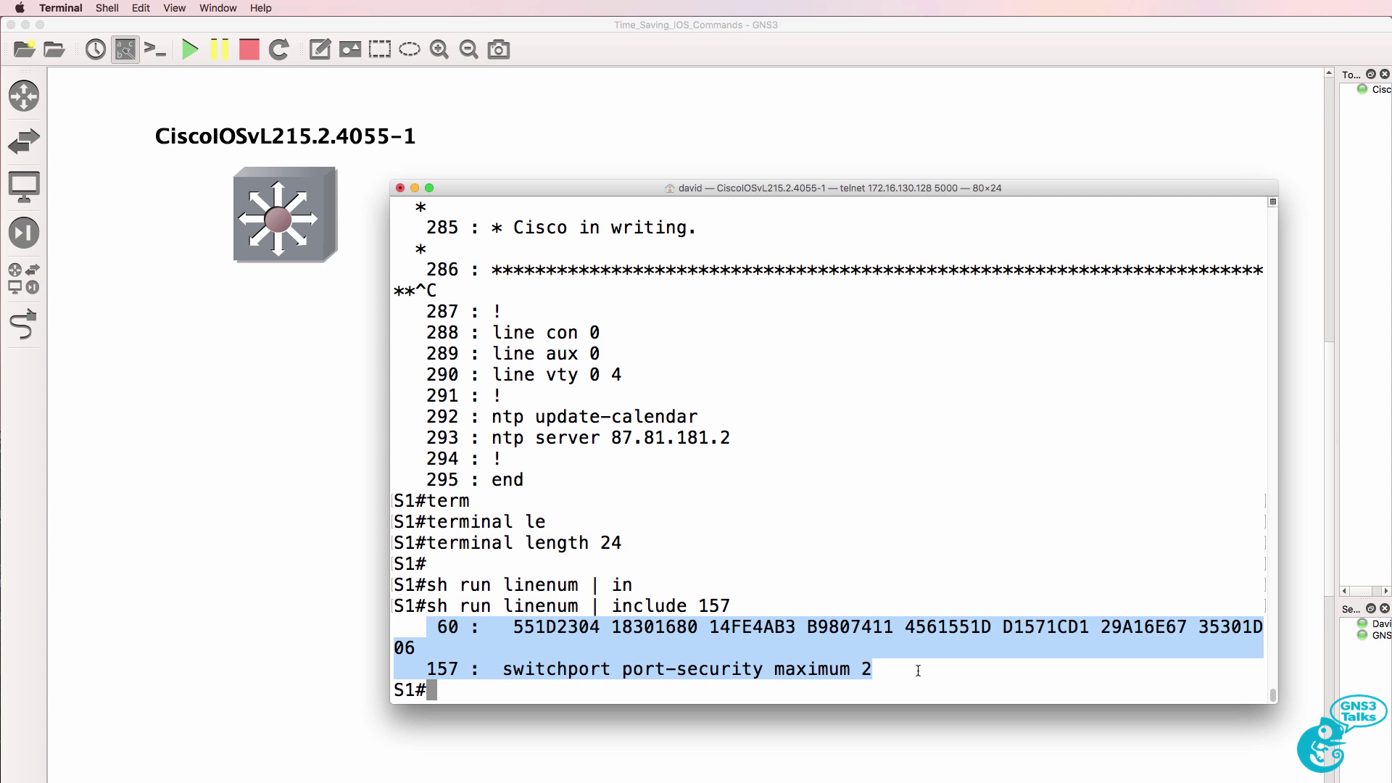
Step: Rerun the include filter with leading spaces before 157 so only line 157 matches
key("Up")
key("Left")
key("Left")
key("Left")
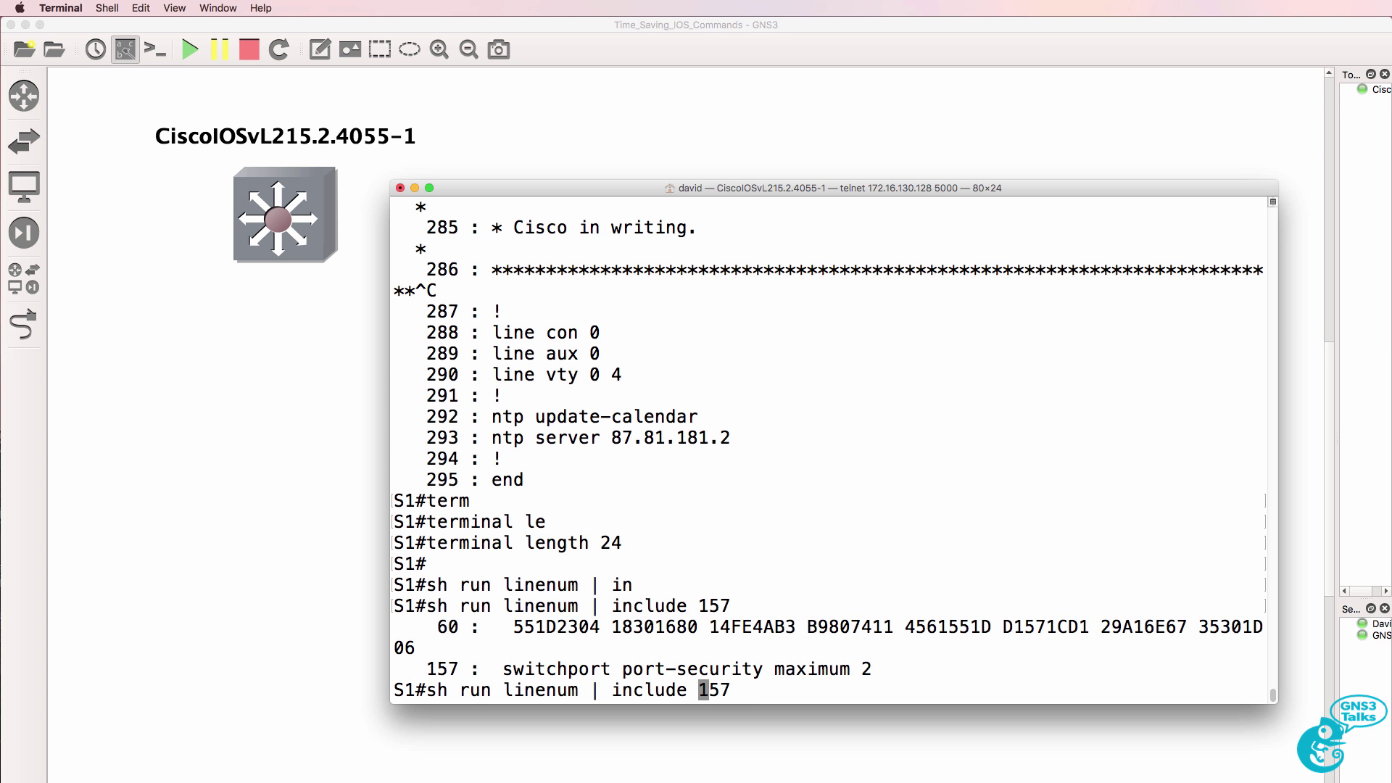
key("BackSpace")
key("BackSpace")
key("BackSpace")
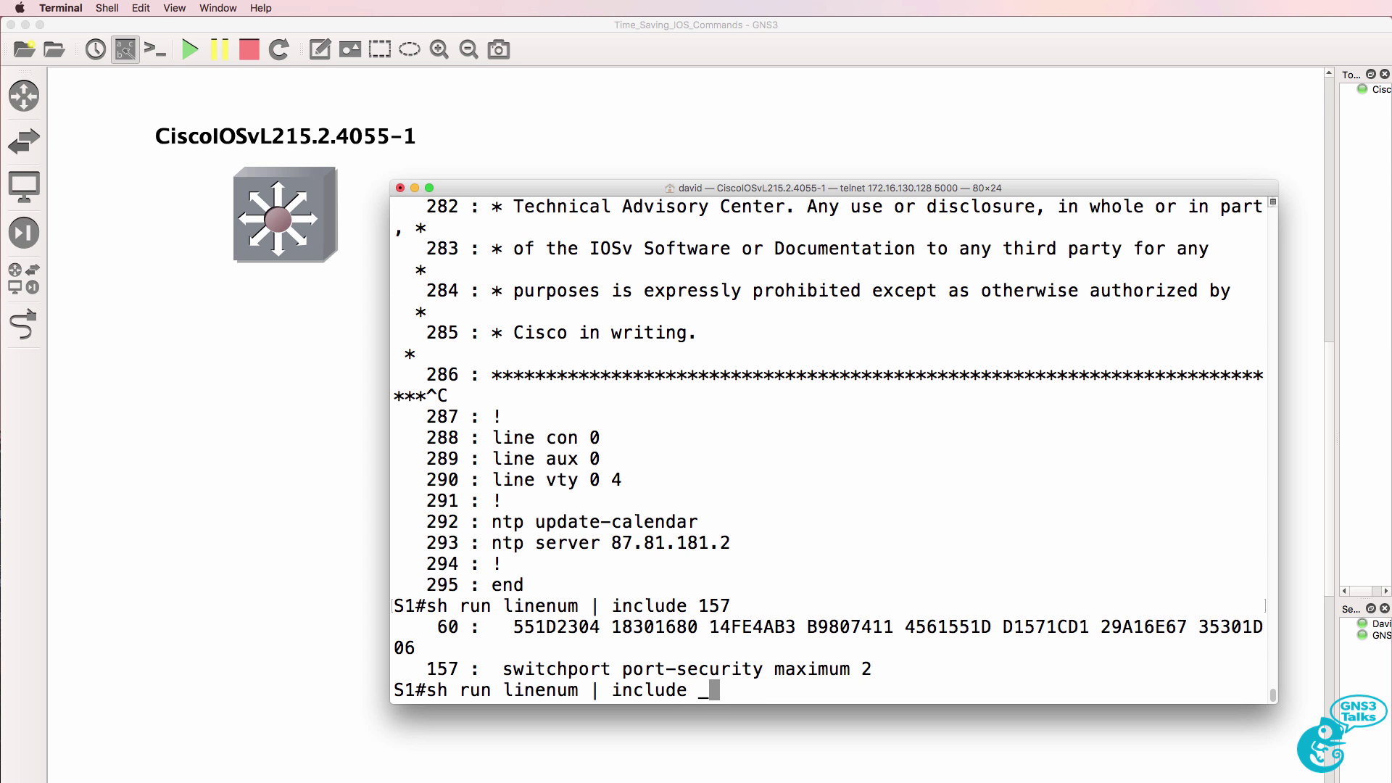
type("___157")
key("Return")
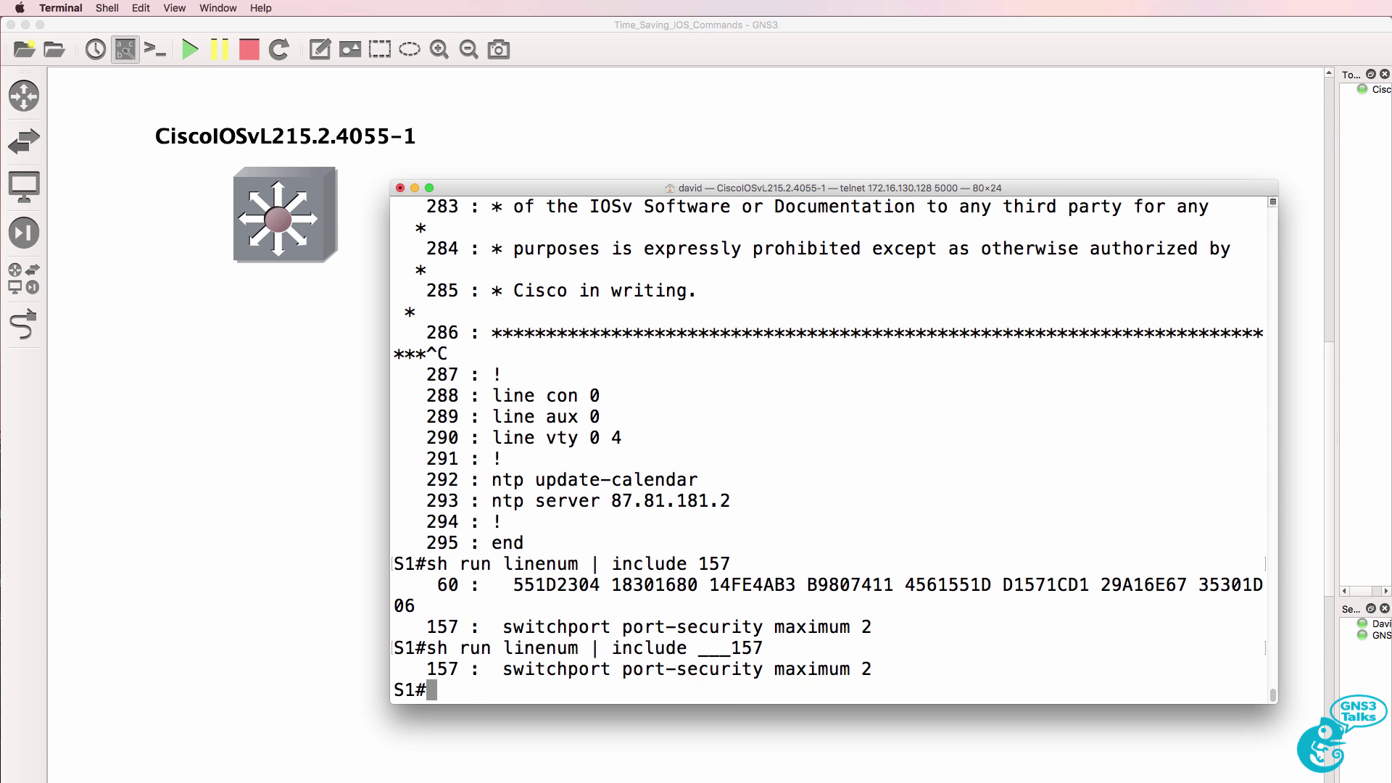
left_click_drag(382, 686, 380, 675)
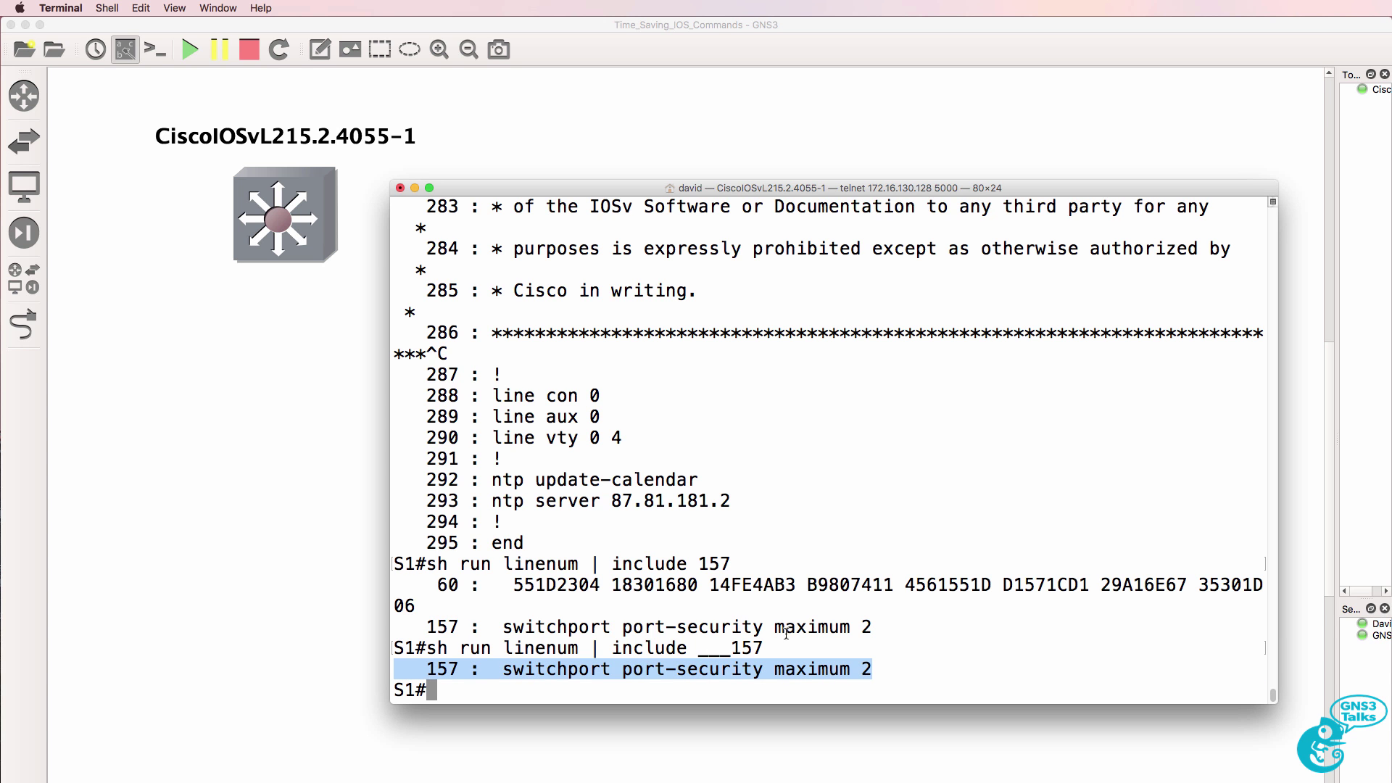
Step: Highlight the space in the pattern, the old line 60 result, and the line 157 result
left_click_drag(700, 648, 734, 651)
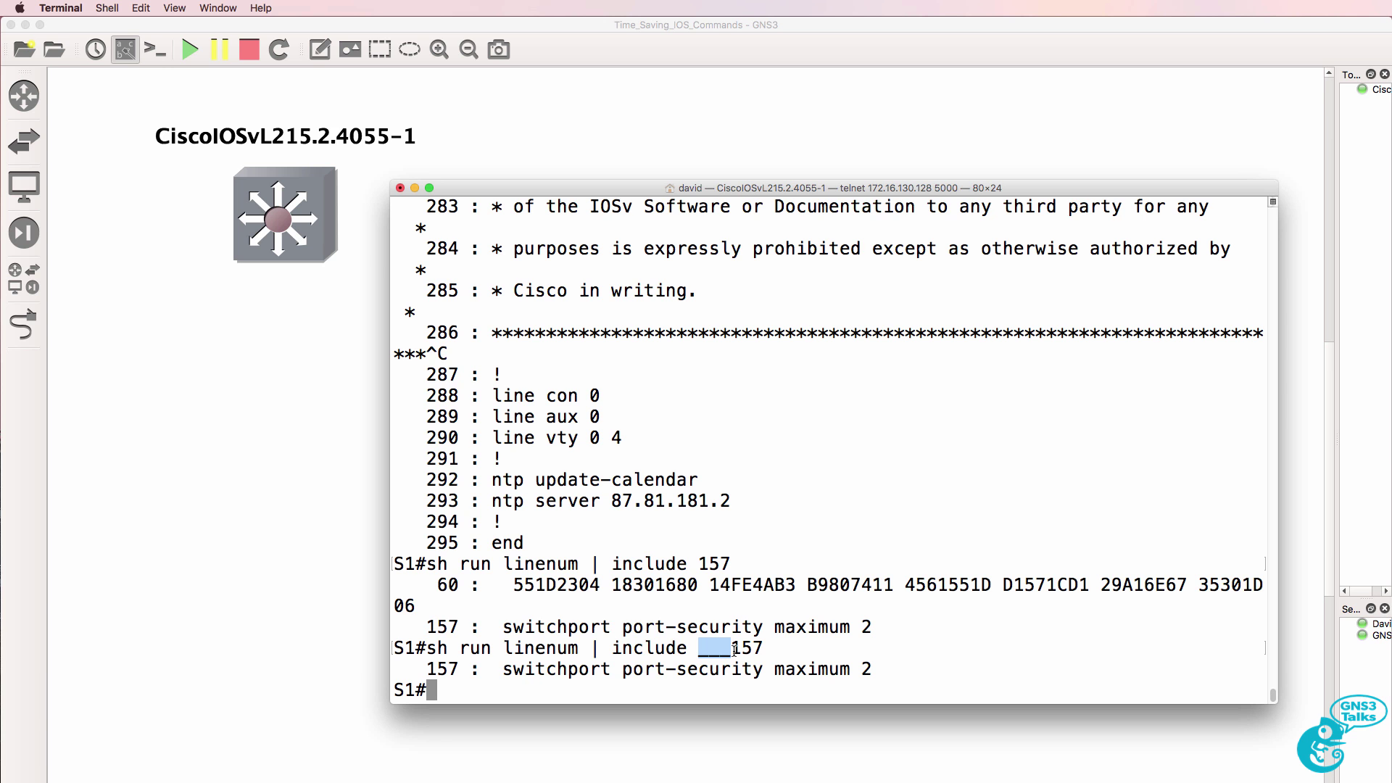
left_click_drag(416, 579, 565, 608)
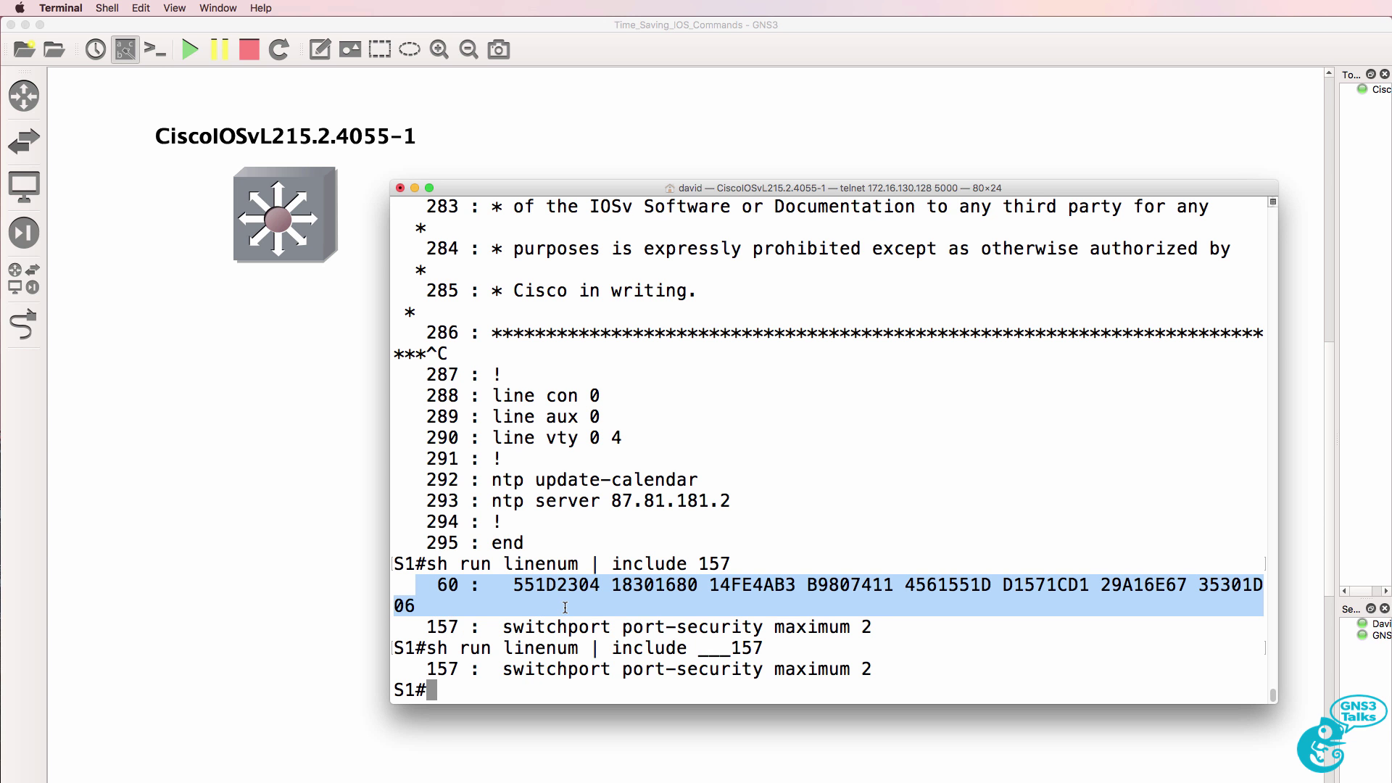
left_click_drag(398, 629, 659, 628)
triple_click(896, 622)
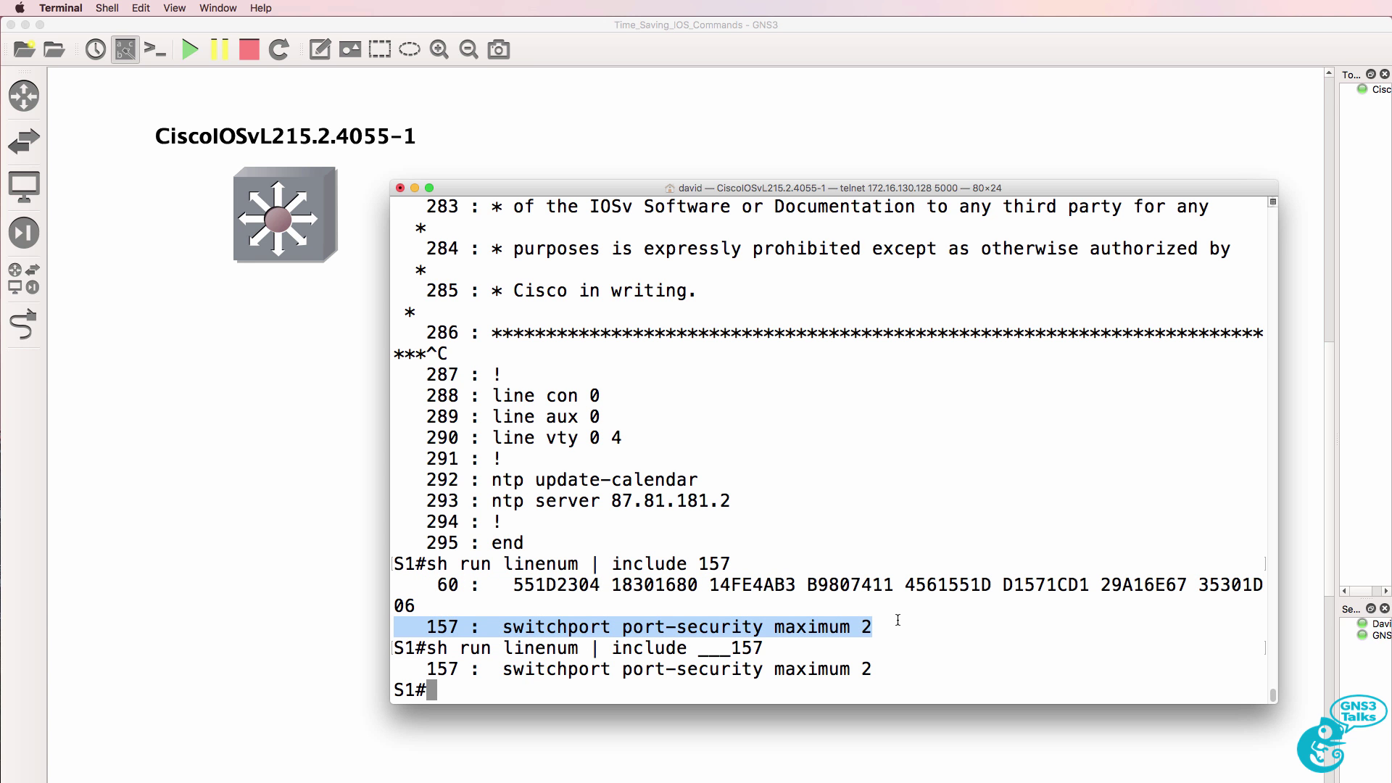
Step: Filter the numbered config with 'include 288', returning line 288, line con 0
type("sh run")
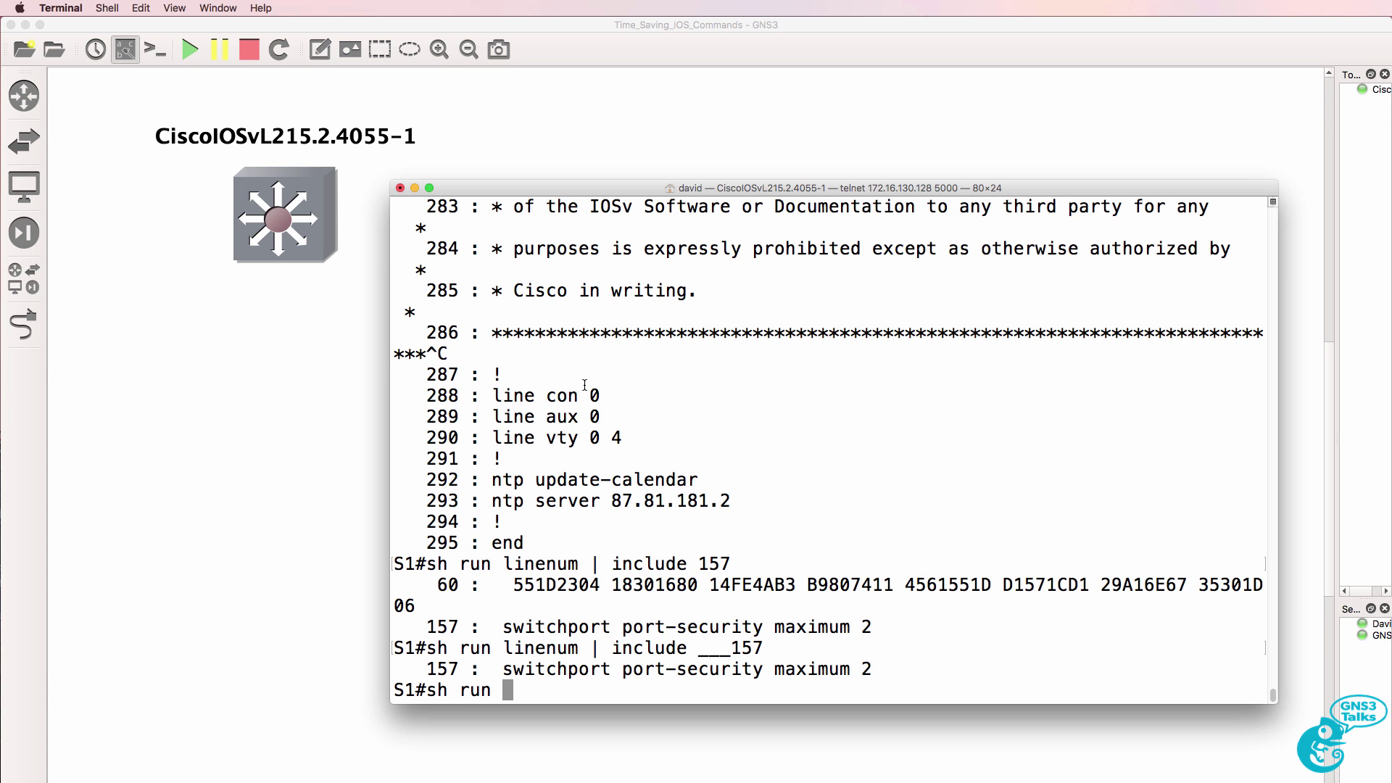
left_click_drag(601, 396, 480, 396)
key("BackSpace")
key("BackSpace")
key("BackSpace")
key("BackSpace")
key("BackSpace")
key("BackSpace")
key("BackSpace")
type("sh run linenum | i 288")
key("Return")
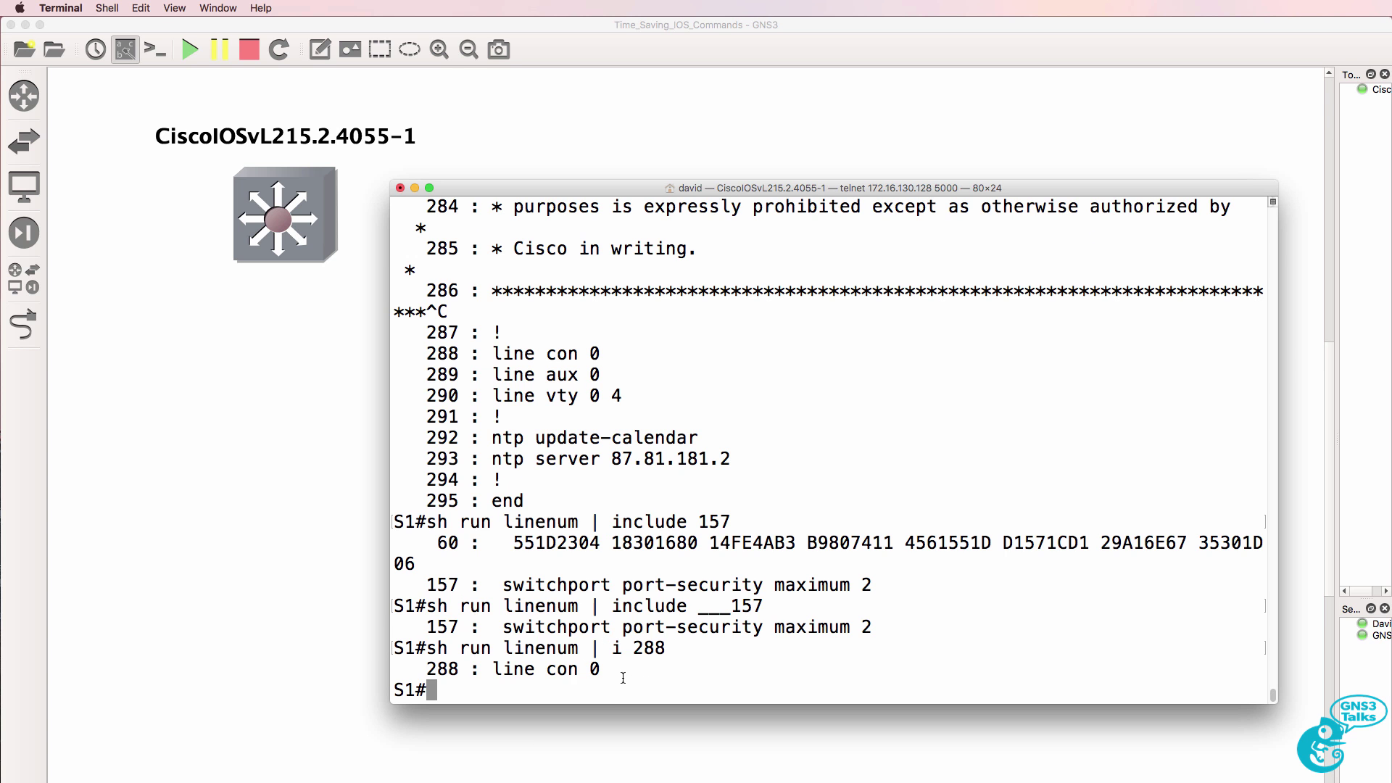
left_click_drag(624, 675, 379, 665)
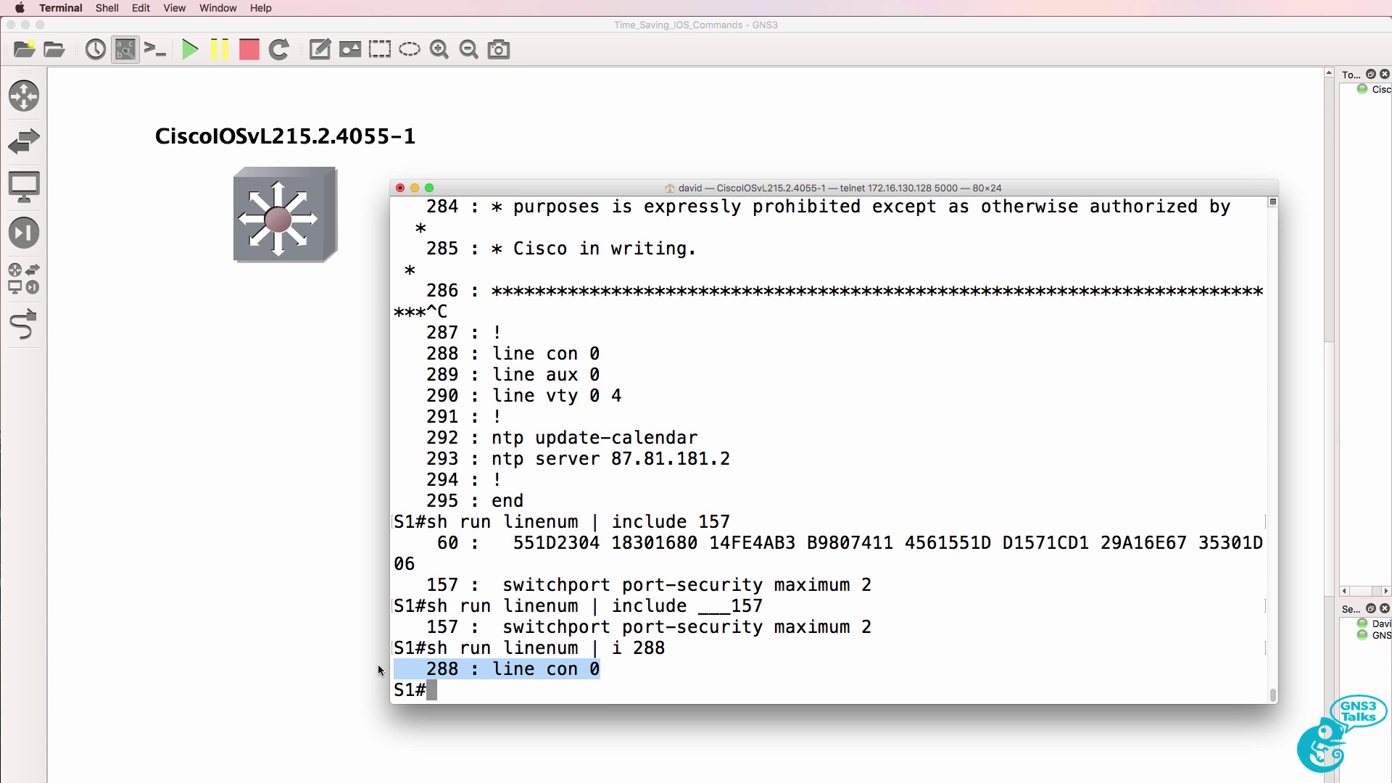
Step: List the full numbered config and page through to the GigabitEthernet2/0 interface section
type("sh run linen")
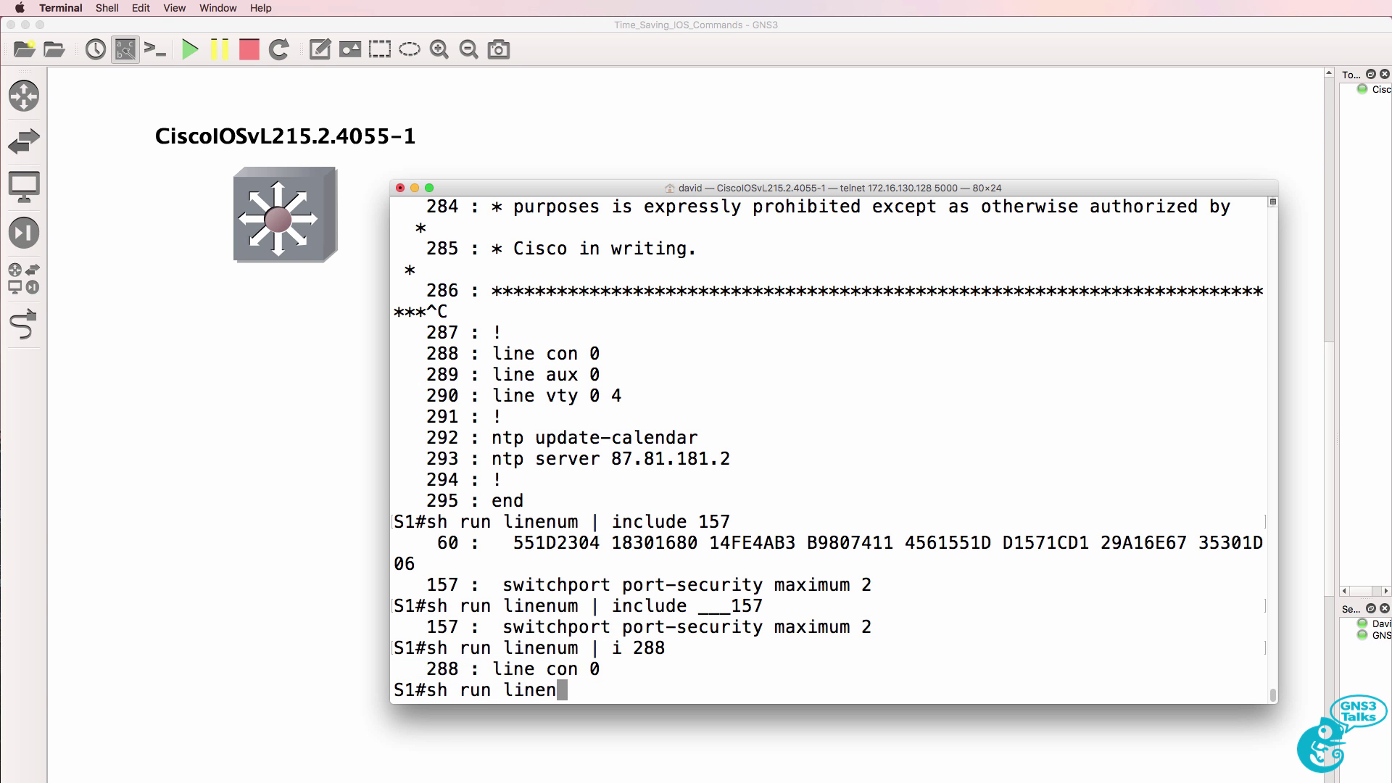
type("um")
key("Return")
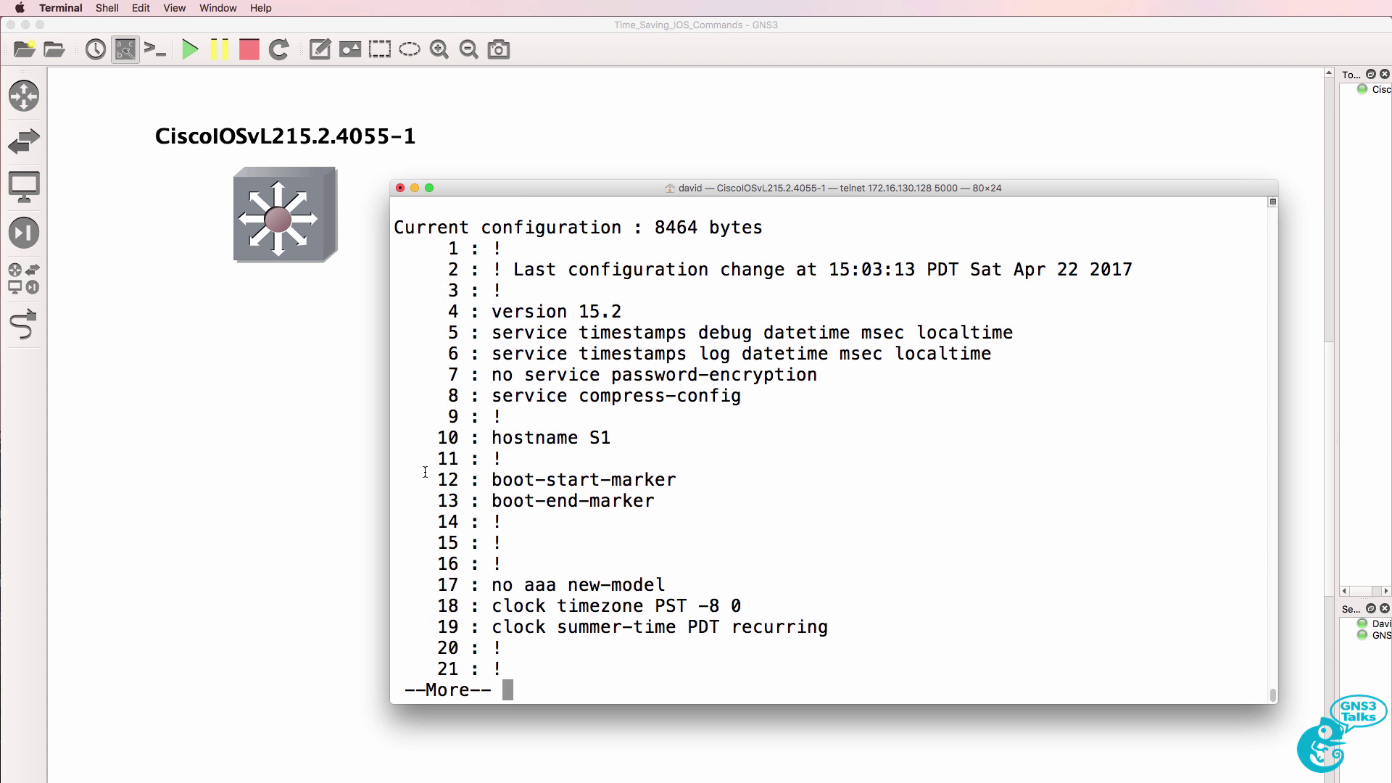
left_click_drag(425, 472, 468, 480)
key("space")
key("space")
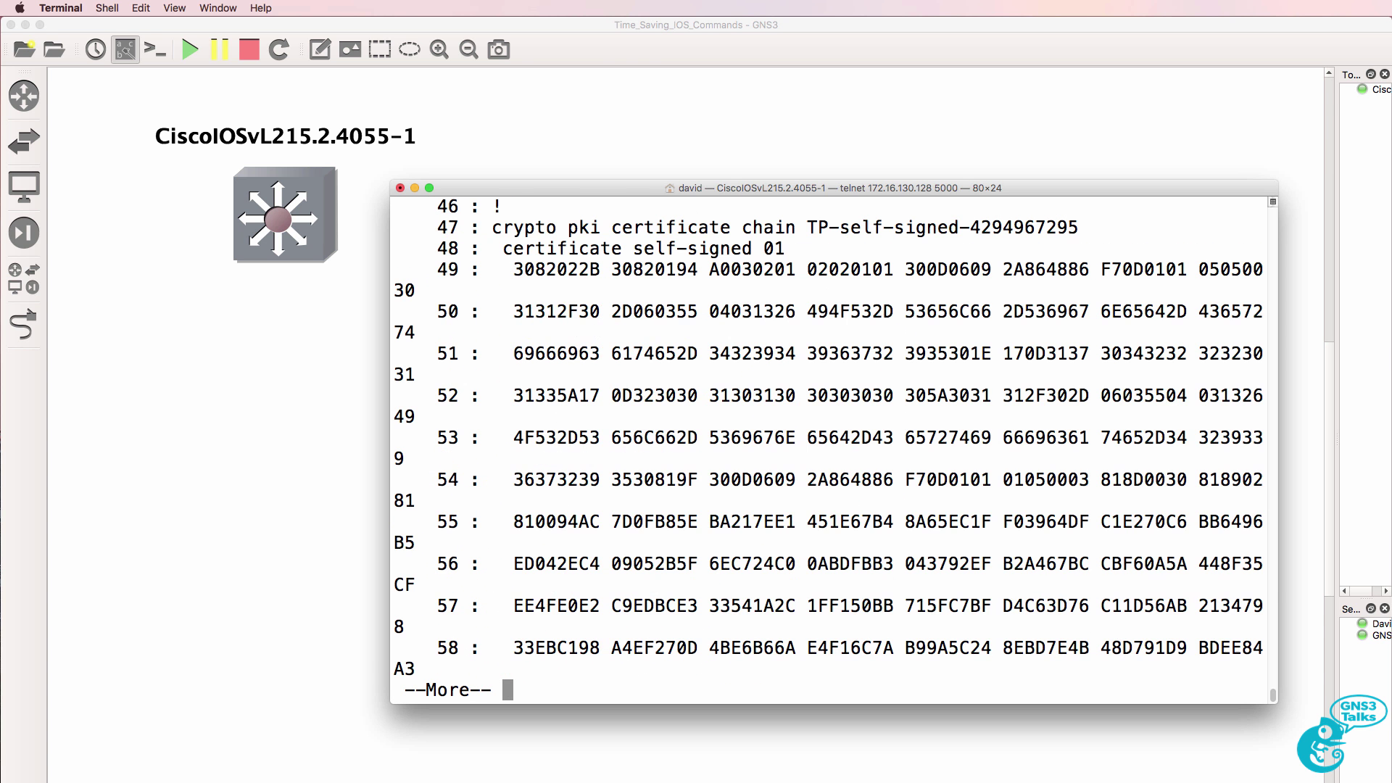
key("space")
key("space")
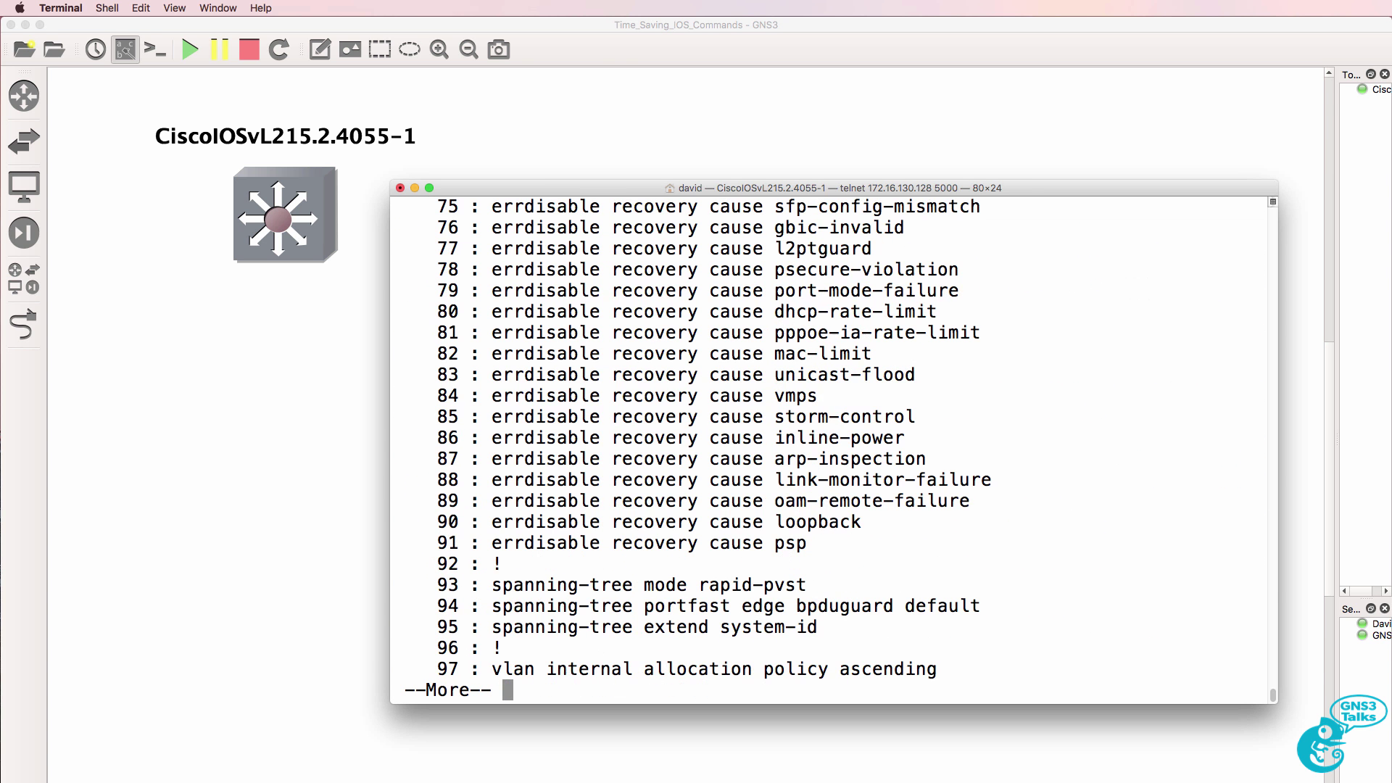
key("space")
key("space")
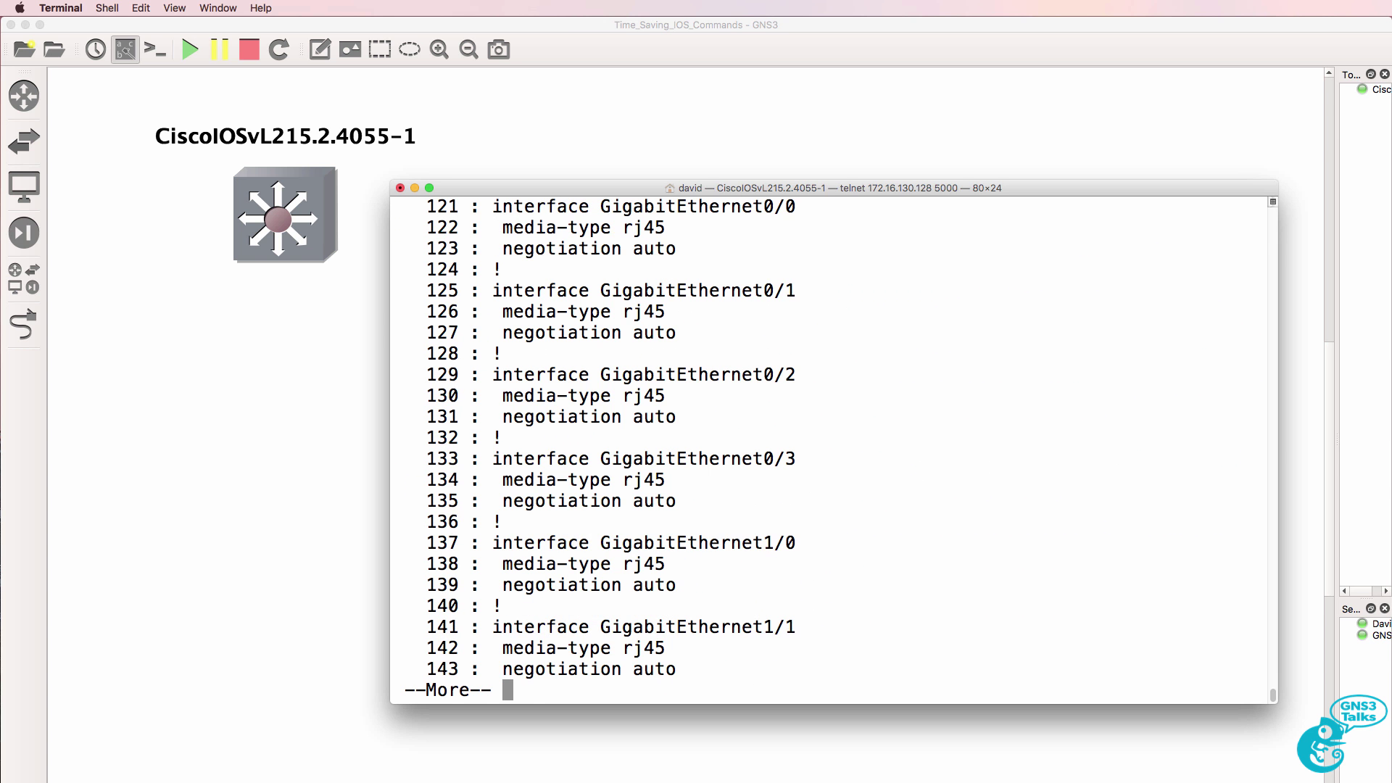
key("space")
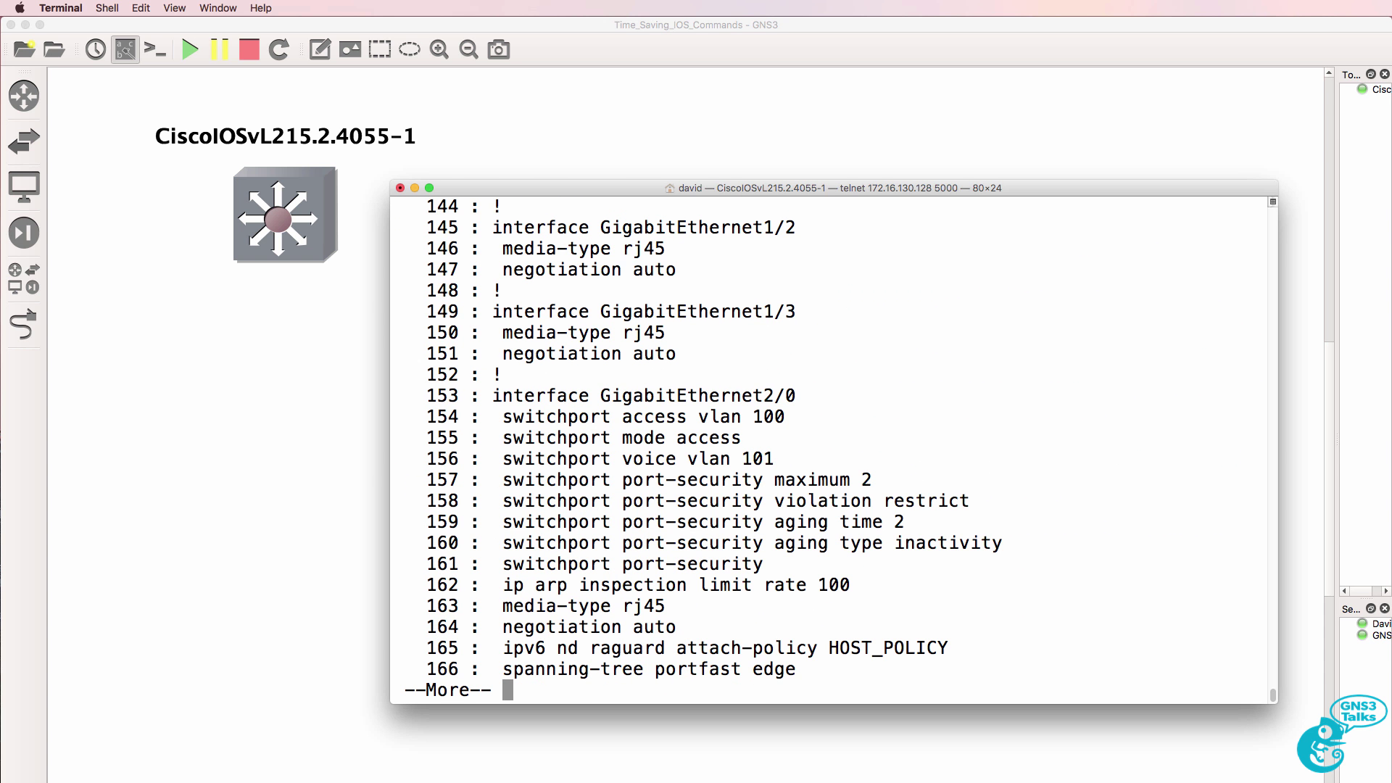
Step: Show the numbered config from line 153 with 'sh run linenum | begin 153'
key("q")
key("Up")
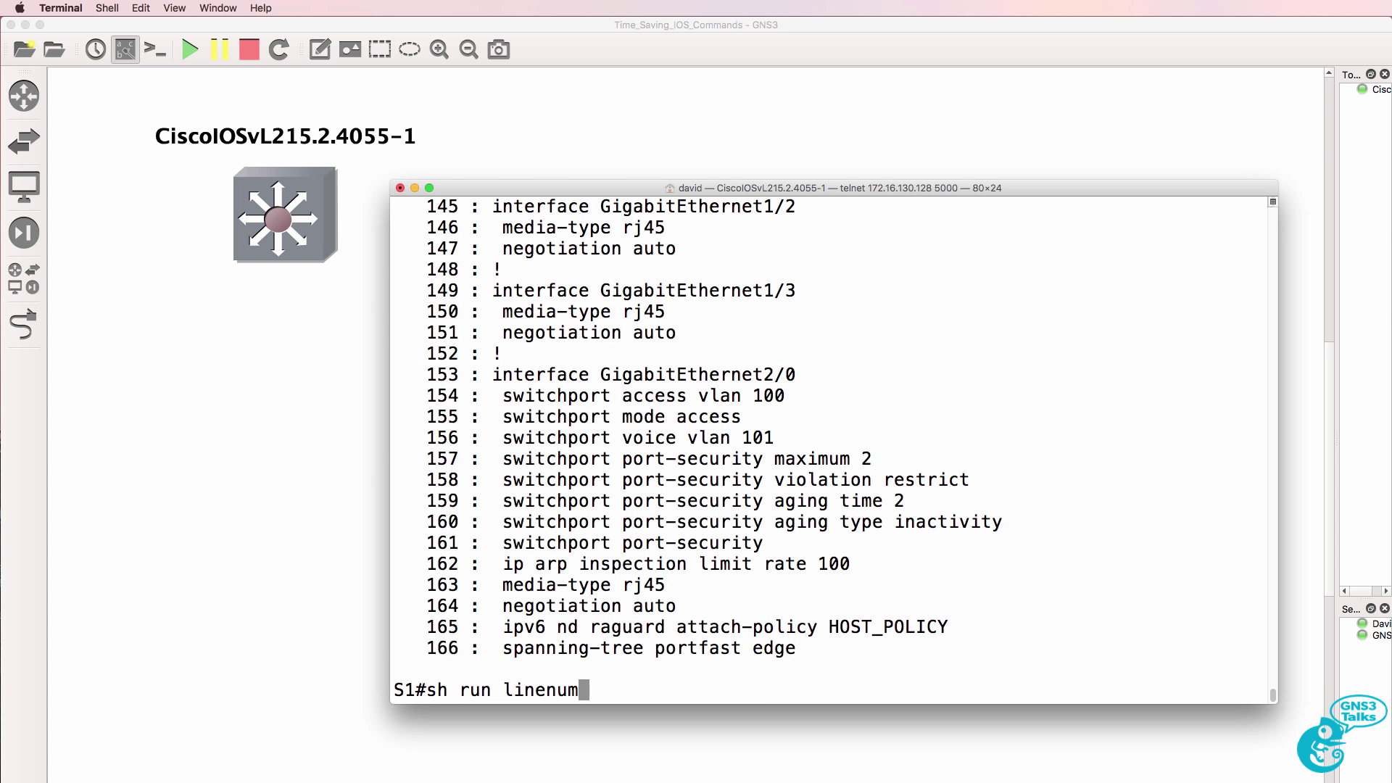
type("| ")
type("in")
key("Tab")
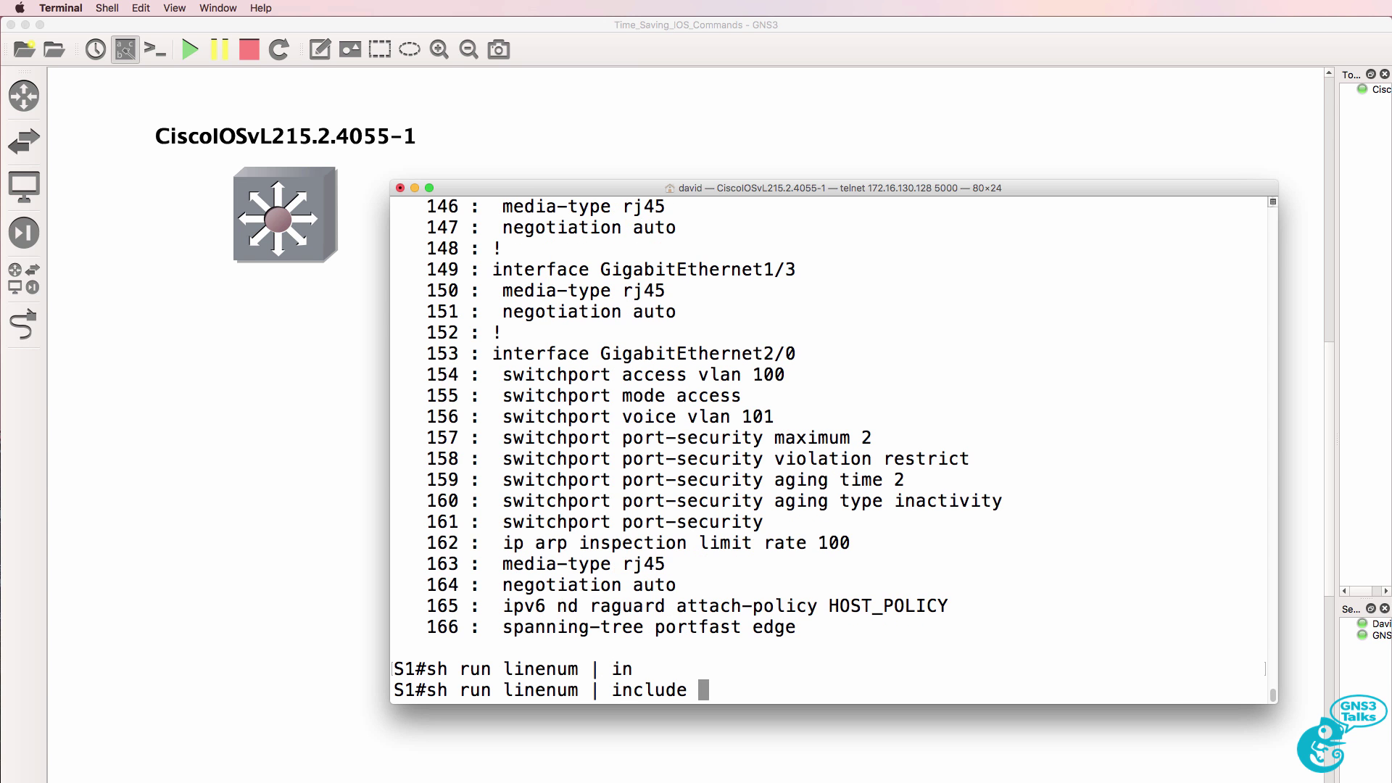
key("BackSpace")
key("BackSpace")
key("BackSpace")
key("BackSpace")
key("BackSpace")
key("BackSpace")
key("BackSpace")
key("BackSpace")
type("bef")
key("BackSpace")
type("g 1")
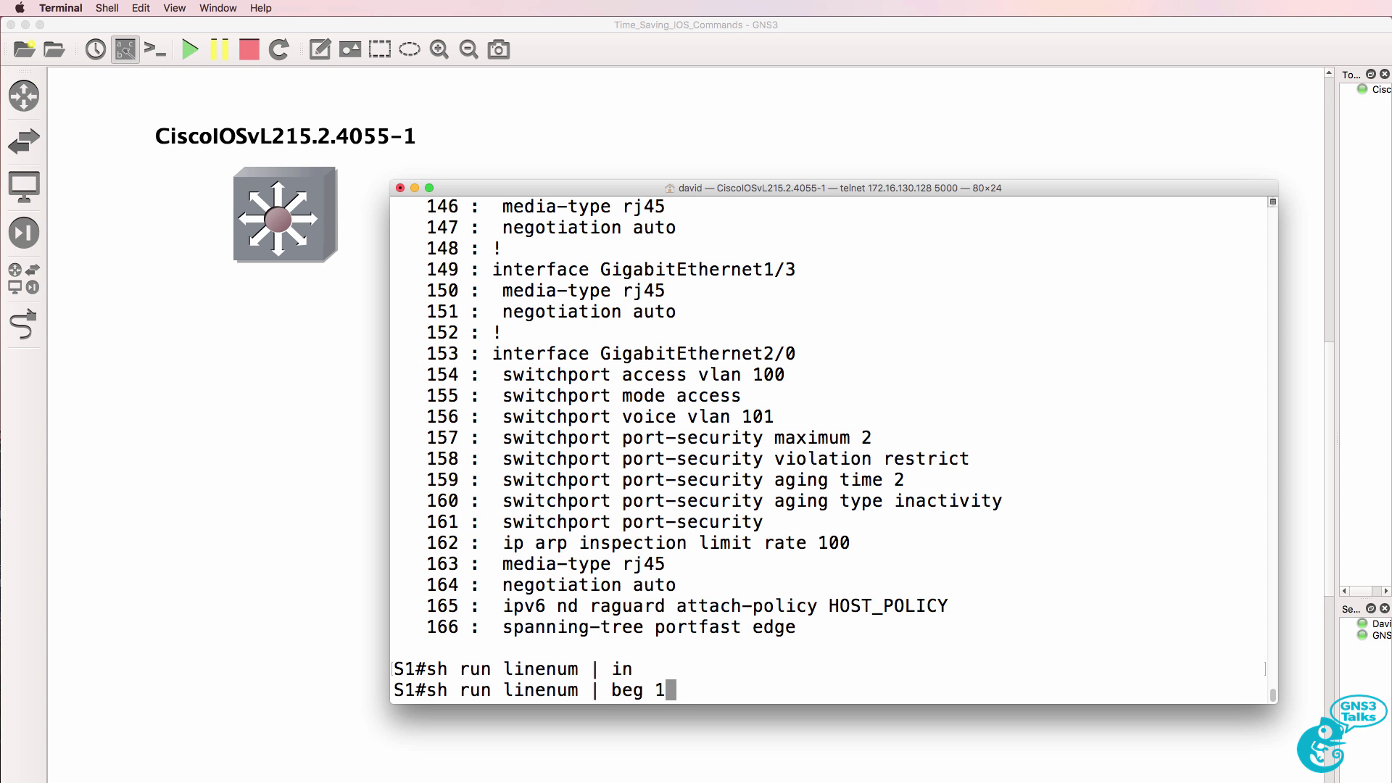
type("52")
key("BackSpace")
type("3")
key("Return")
scroll(450, 484, "up", 3)
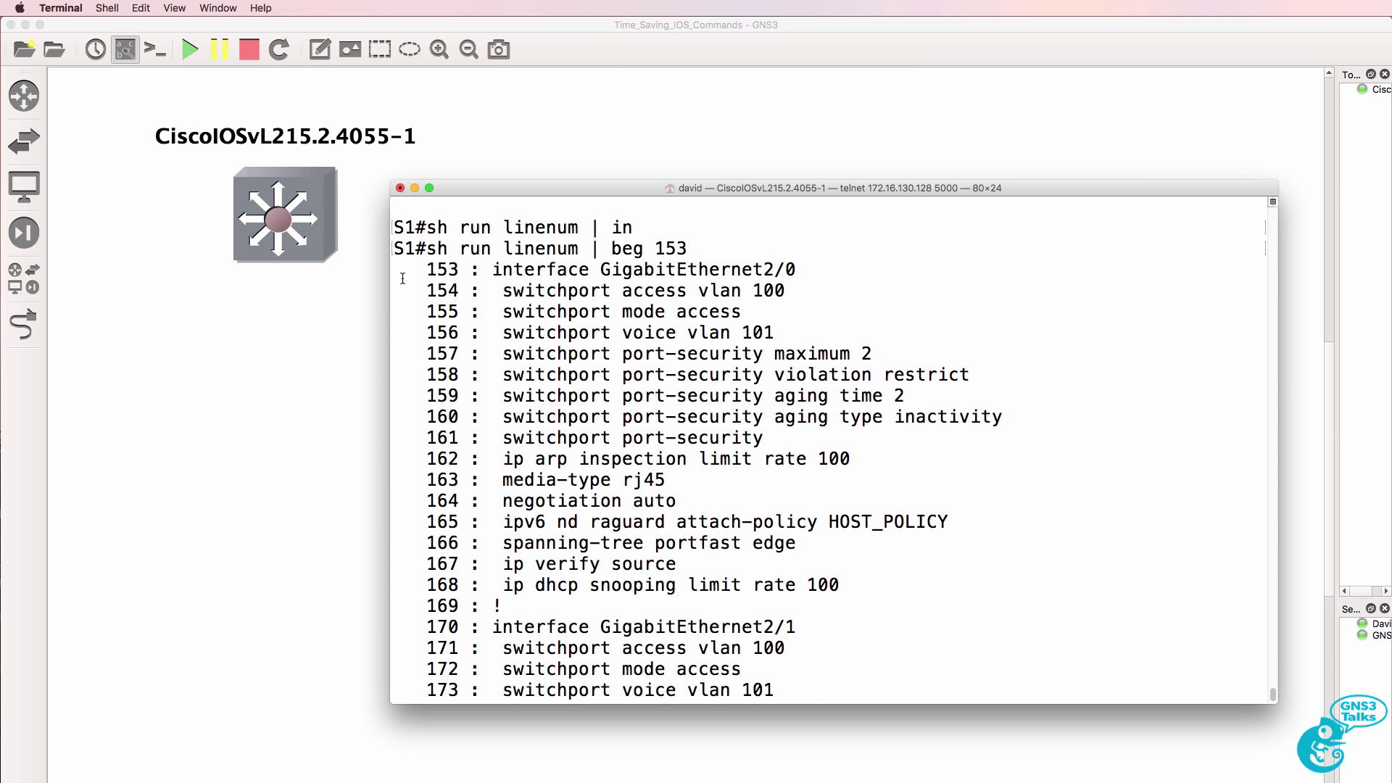
left_click_drag(397, 251, 848, 269)
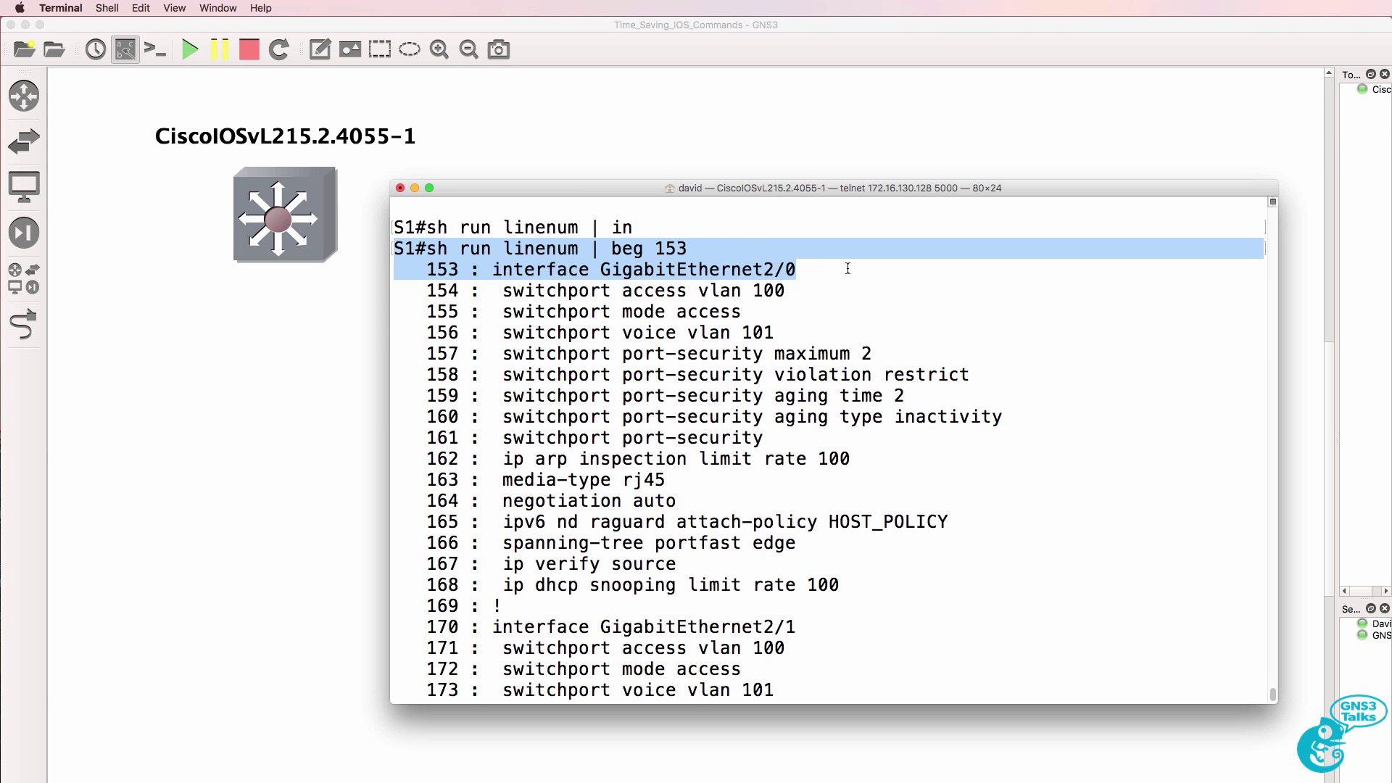
Step: Filter the numbered config with 'include 153' to show only interface GigabitEthernet2/0
key("q")
key("Up")
key("BackSpace")
key("BackSpace")
key("BackSpace")
key("BackSpace")
key("BackSpace")
key("BackSpace")
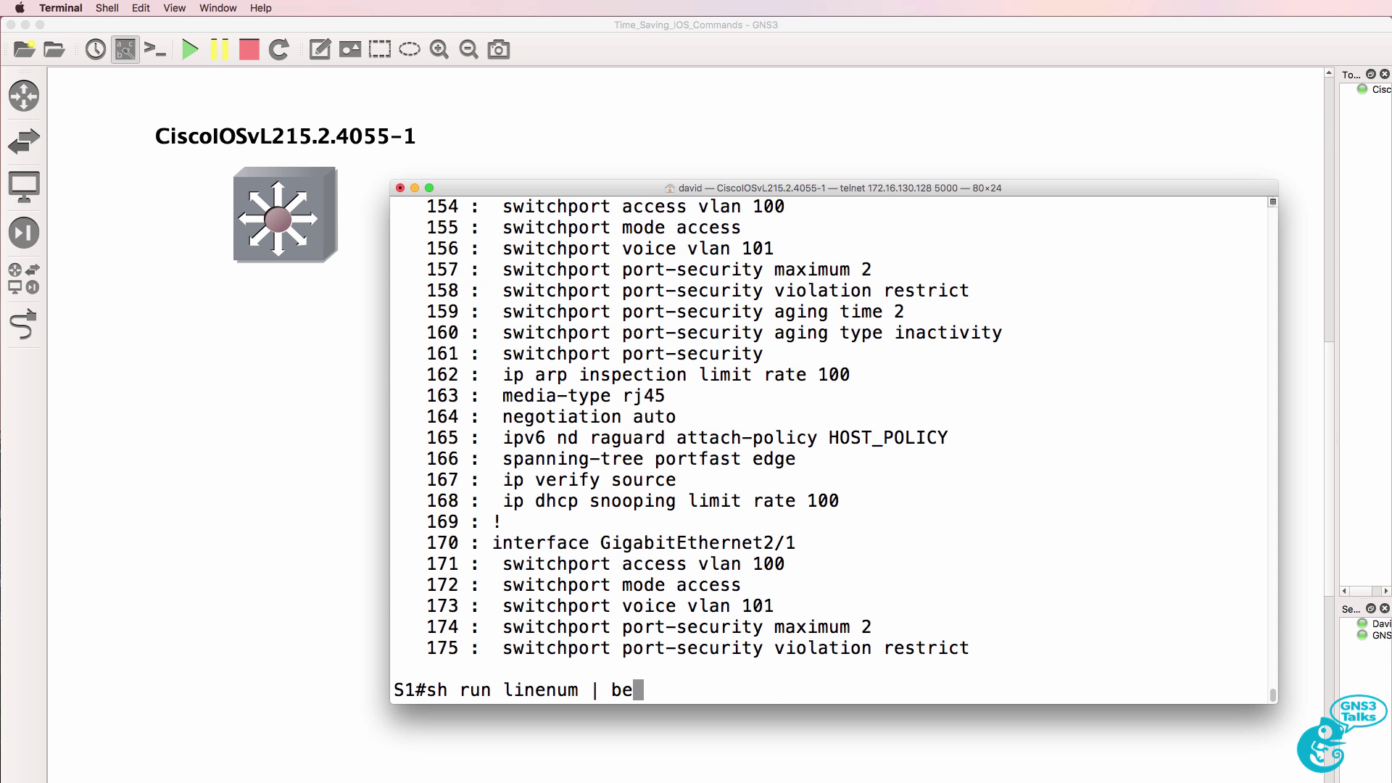
key("BackSpace")
type("in 153")
key("Return")
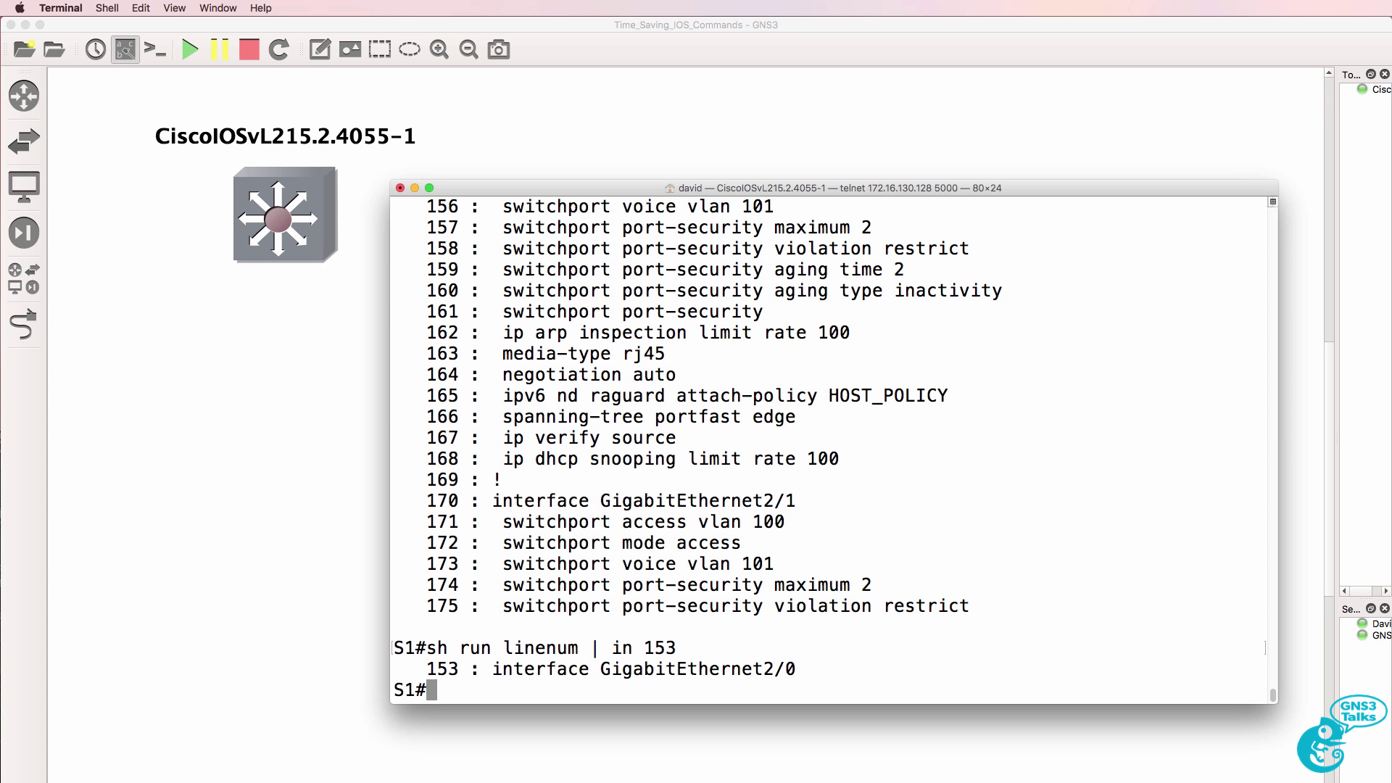
Step: Run 'sh run' and page through the certificate hex data to the errdisable recovery lines
type("sh run")
key("Return")
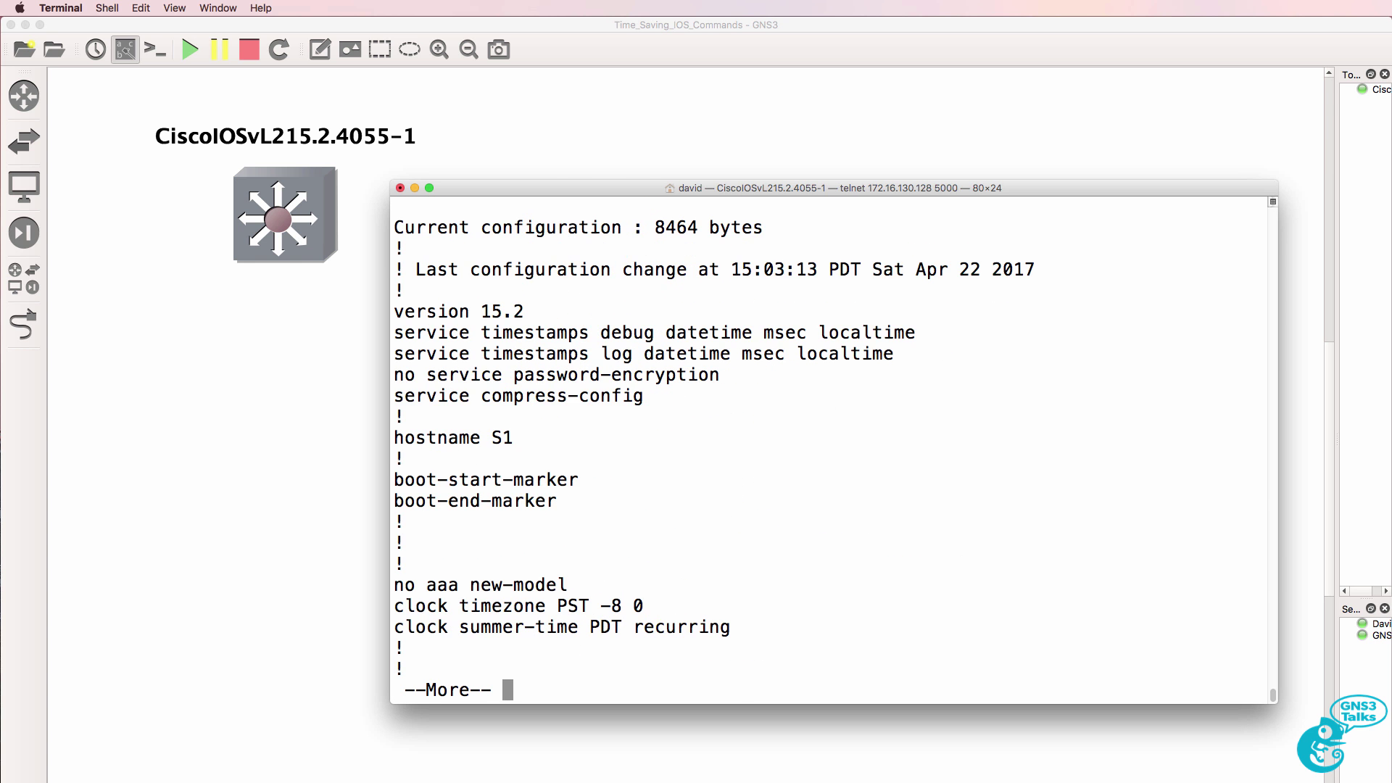
key("space")
key("space")
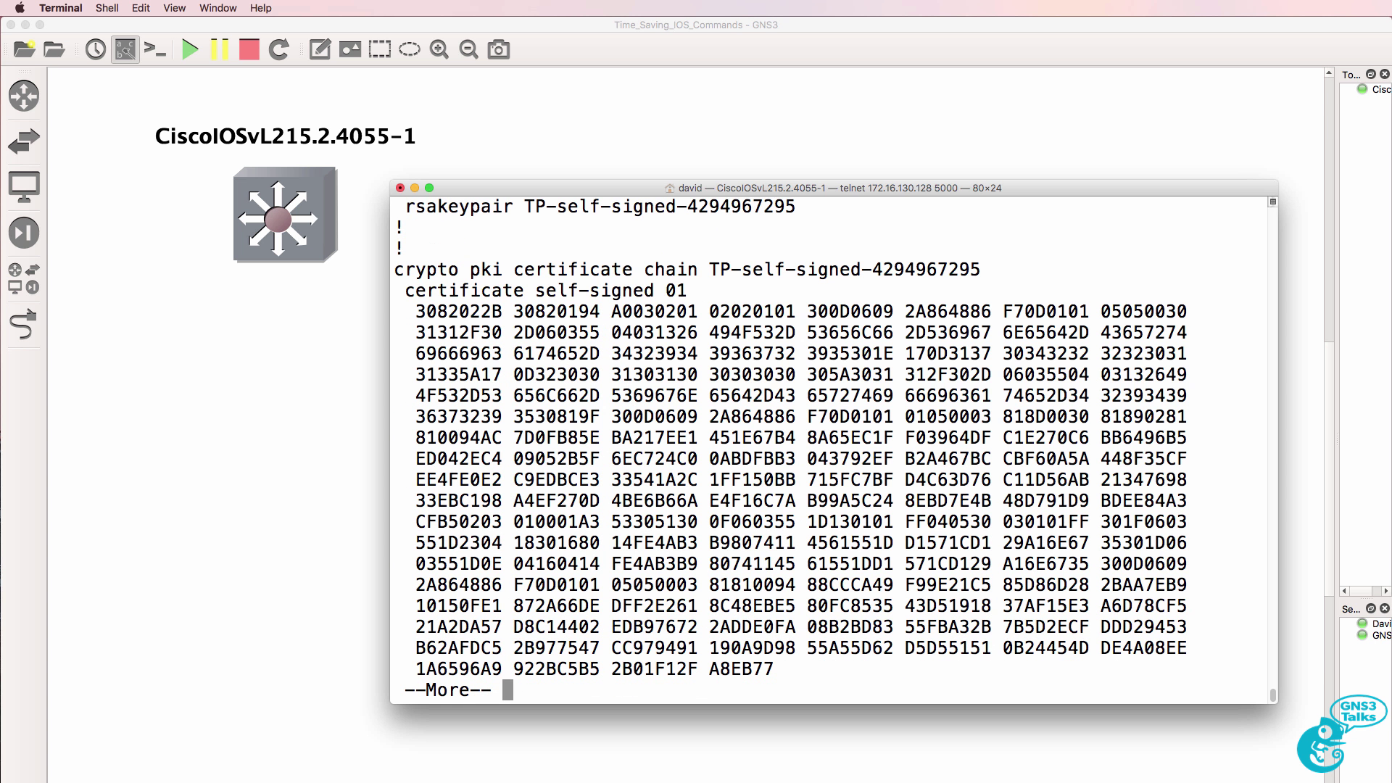
key("space")
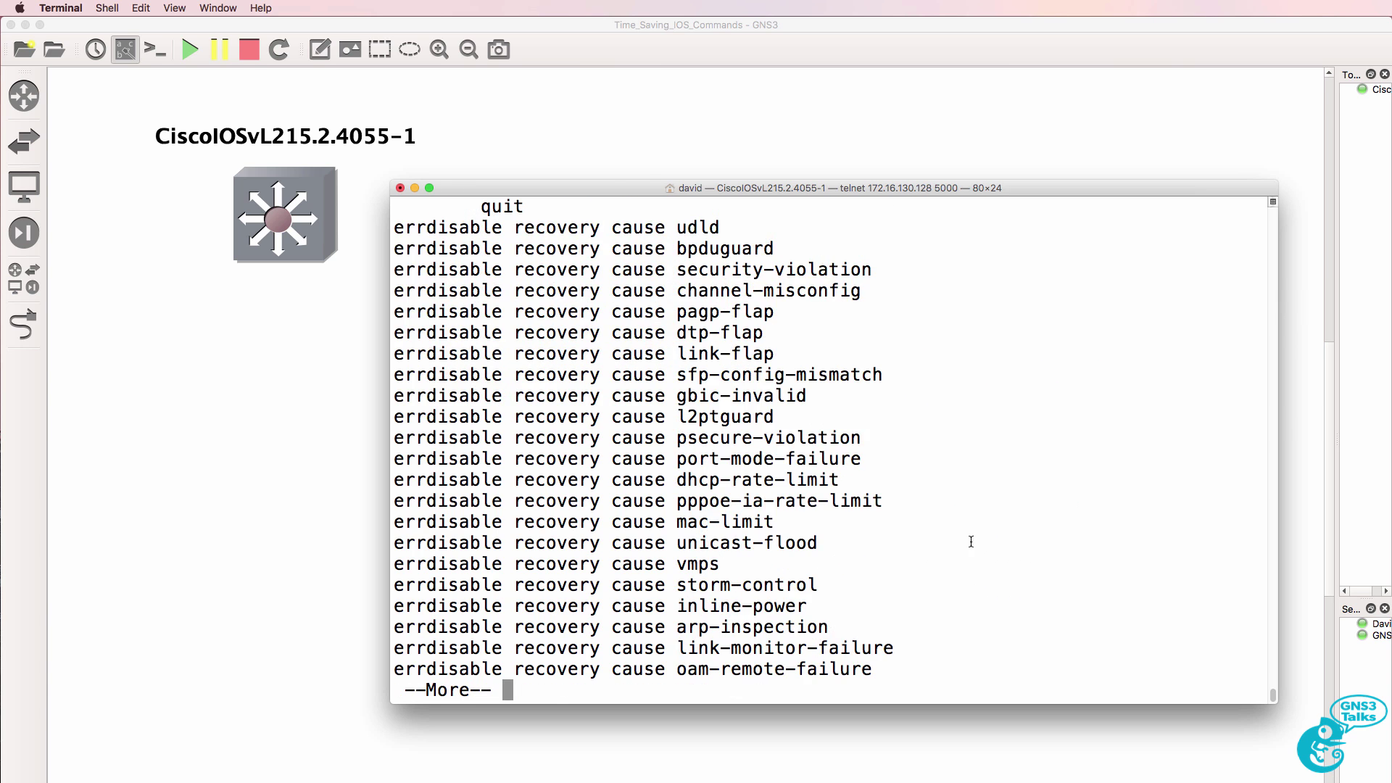
scroll(977, 540, "up", 10)
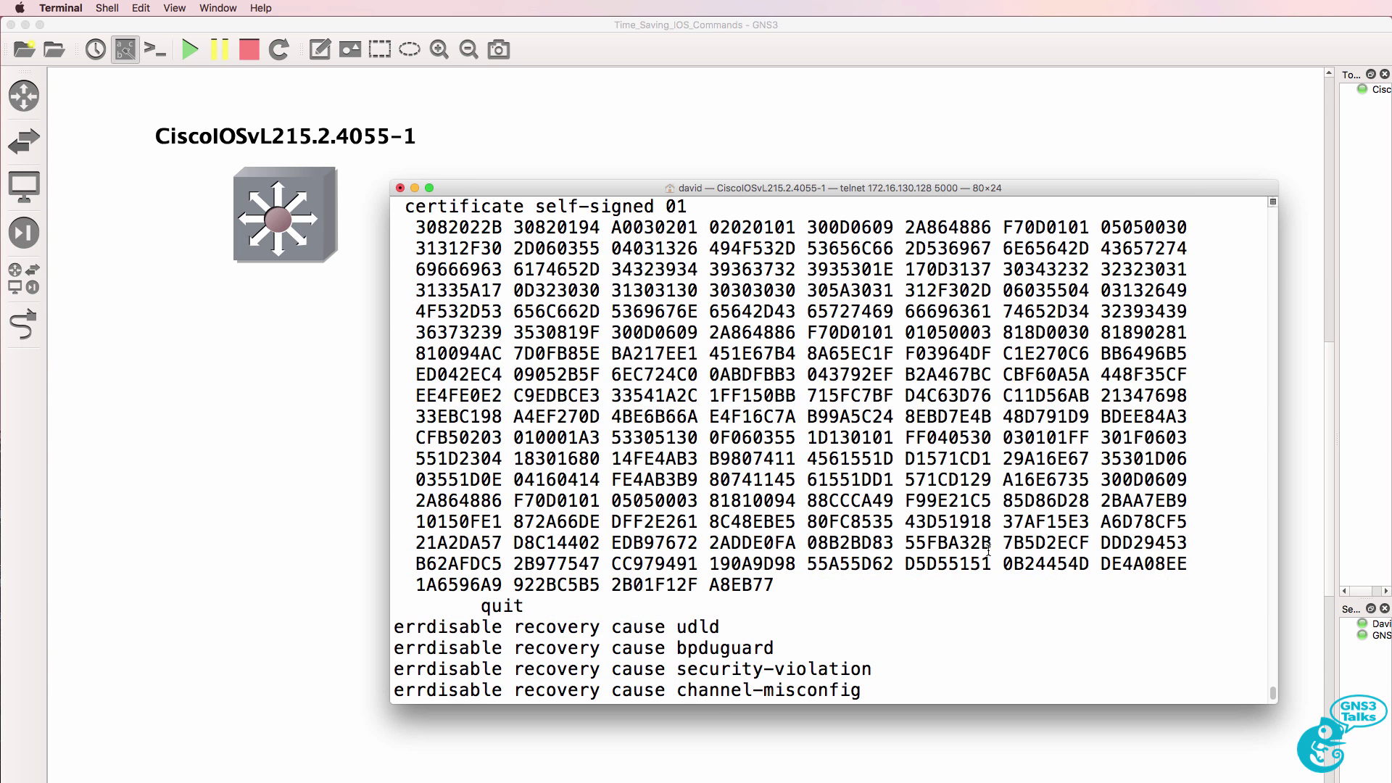
scroll(988, 549, "up", 1)
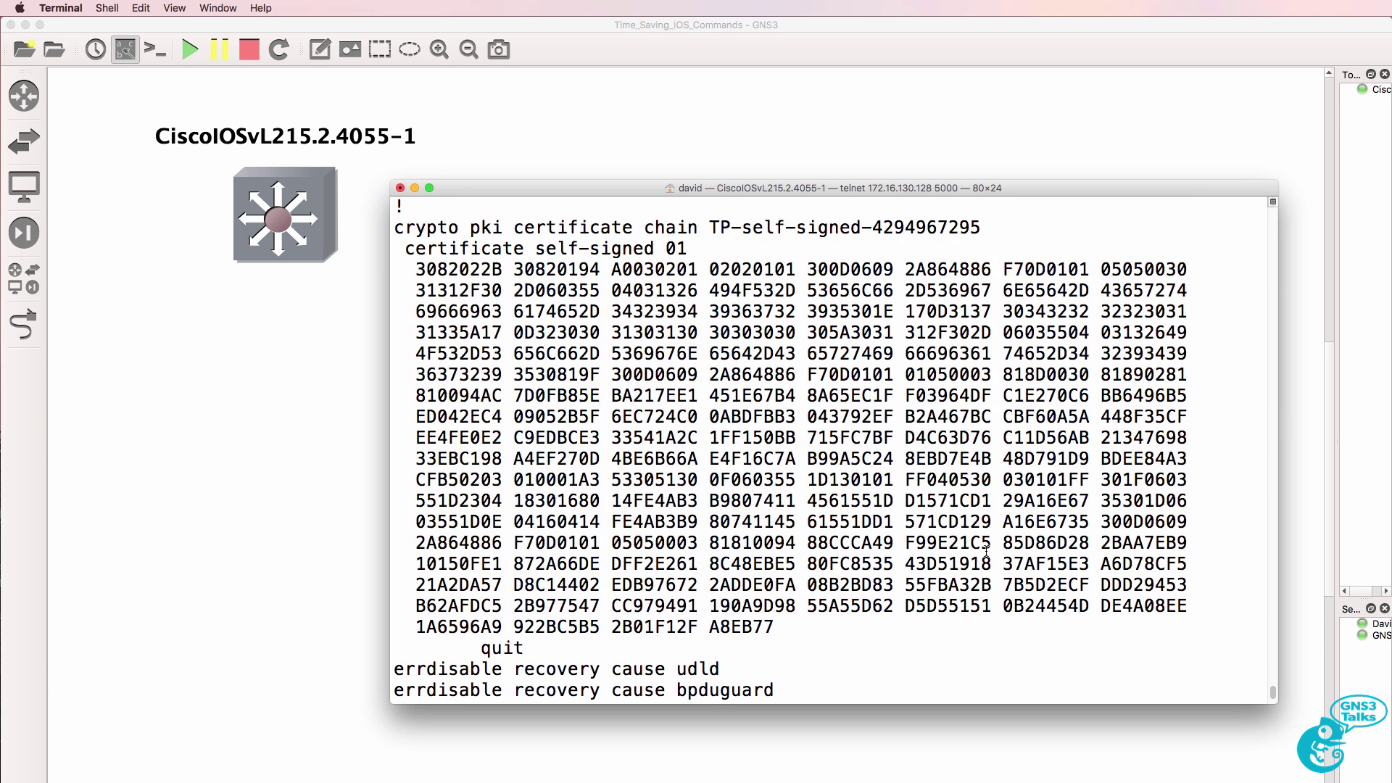
scroll(986, 551, "down", 2)
scroll(979, 554, "down", 7)
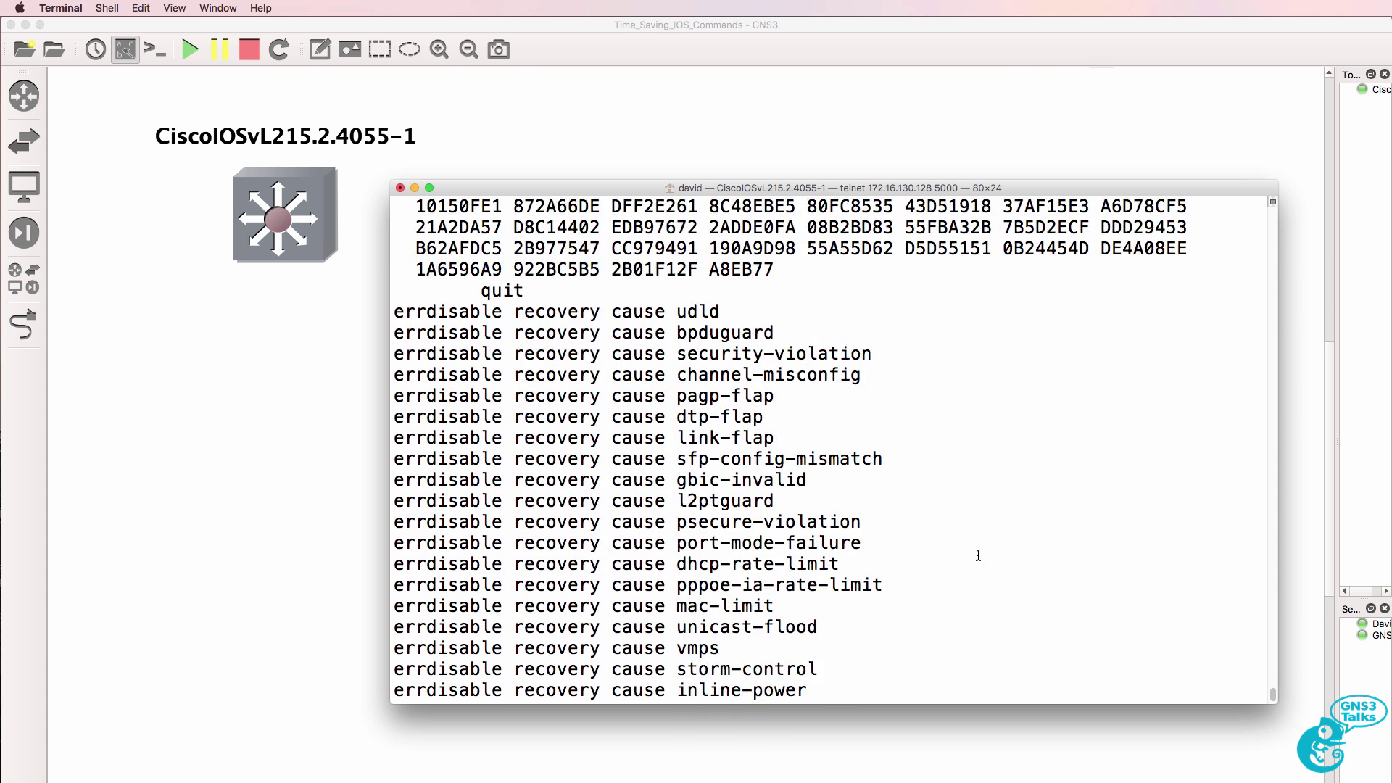
scroll(978, 556, "down", 2)
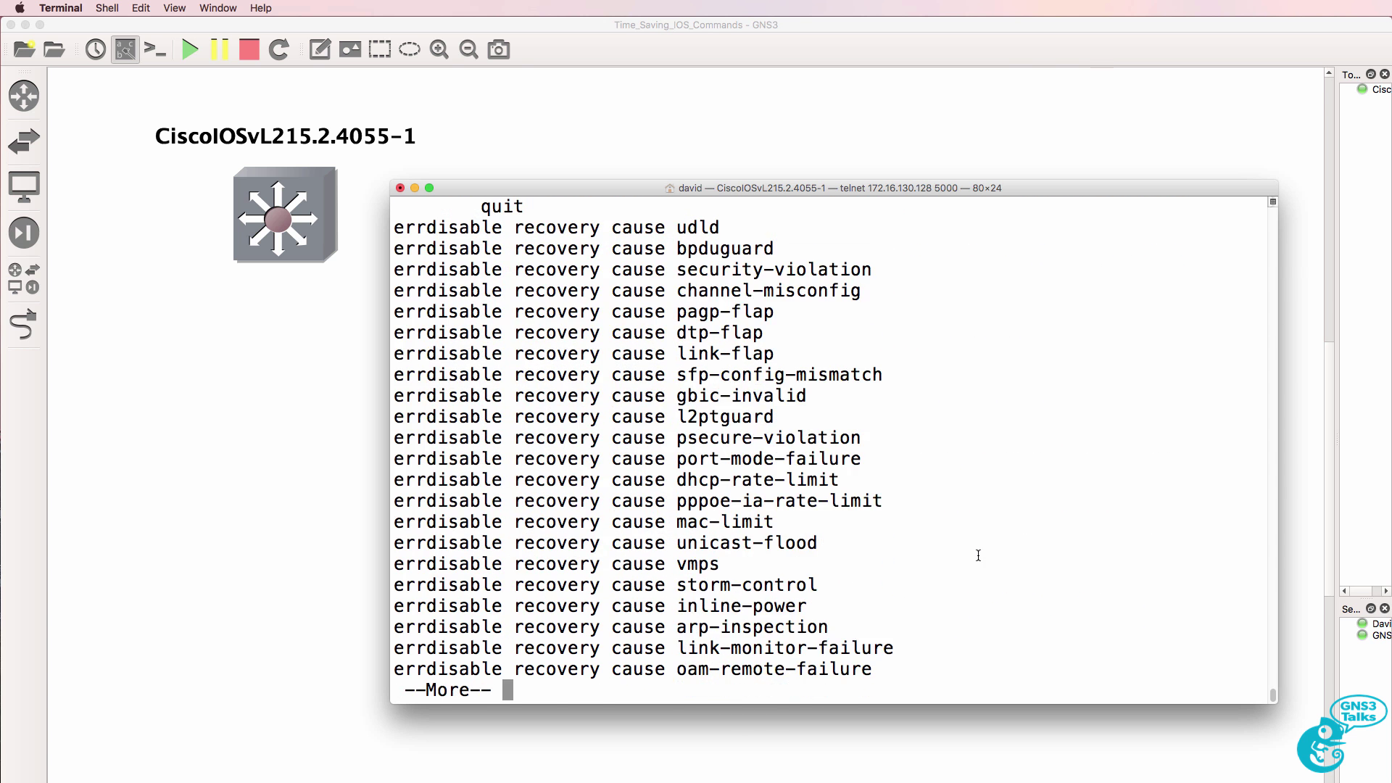
Step: List the 'sh run ?' options, then run 'show running-config brief'
type("qsh")
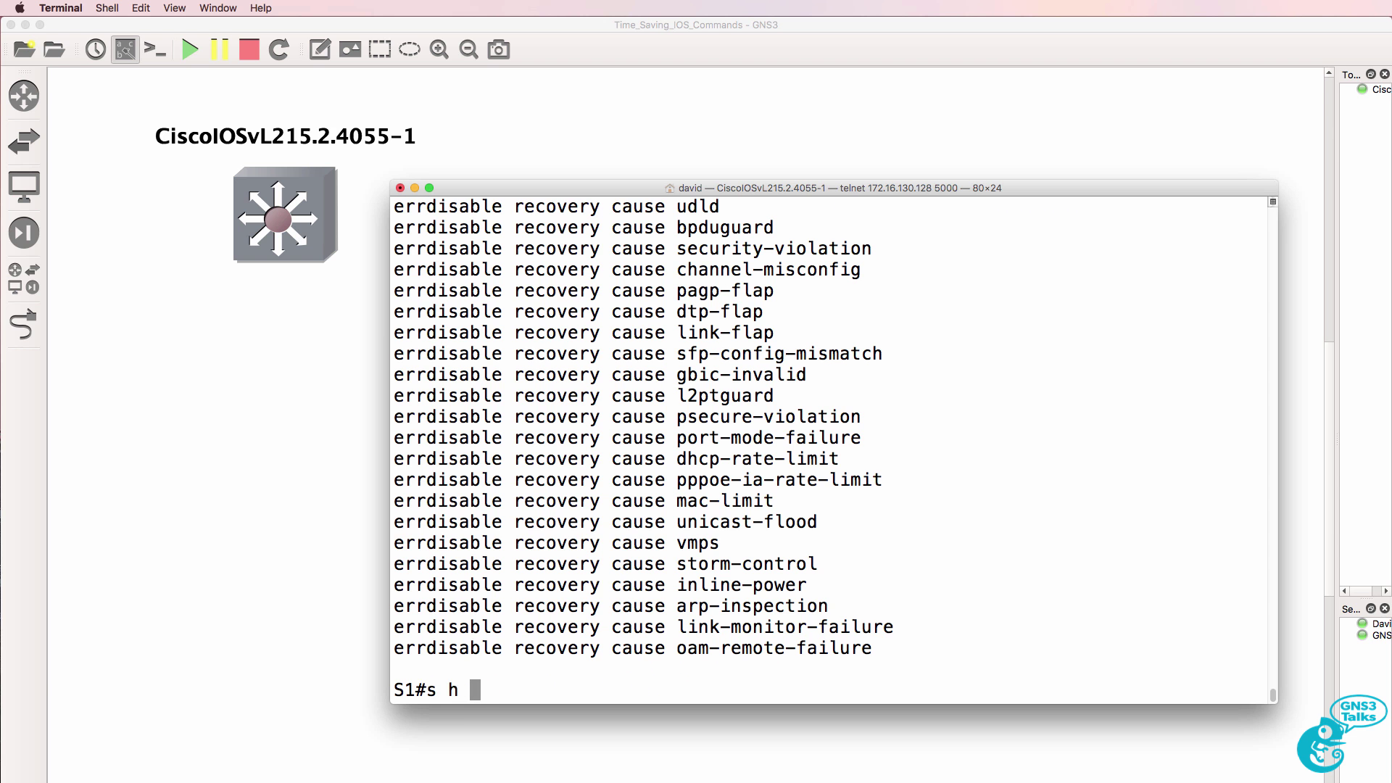
key("BackSpace")
key("BackSpace")
type("sh run b")
key("BackSpace")
type("?")
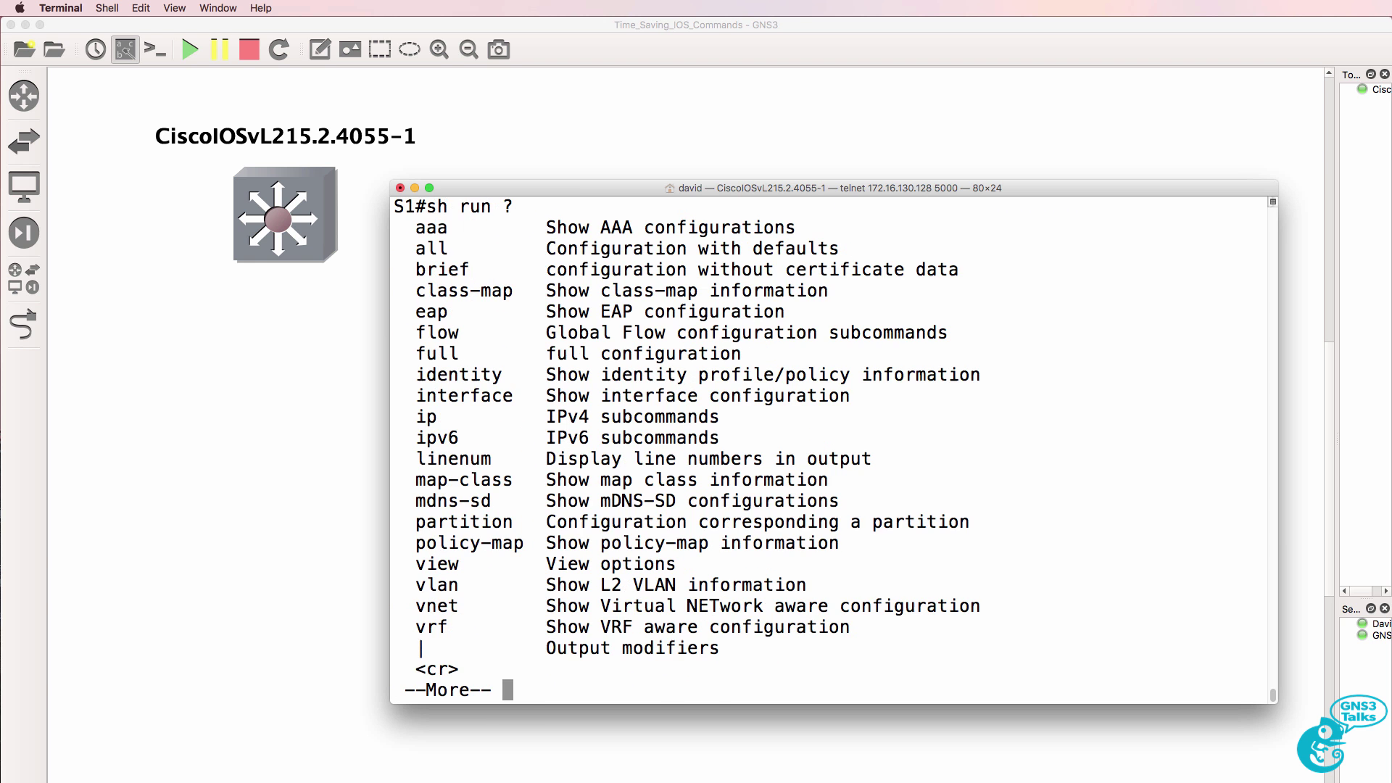
type("bri")
key("BackSpace")
key("BackSpace")
type("bri")
key("Tab")
key("Return")
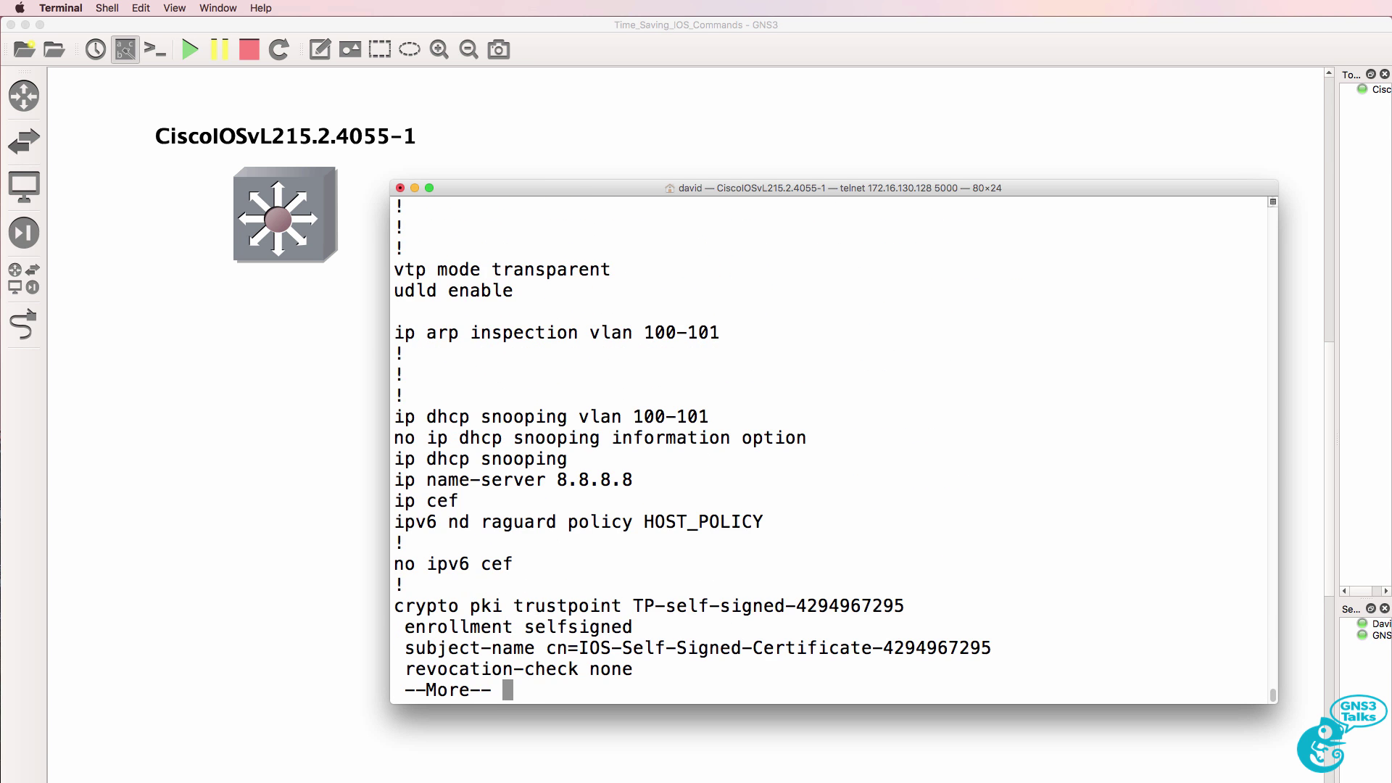
Step: Page through the brief output, highlighting the hex-free certificate chain and crypto pki trustpoint block
key("space")
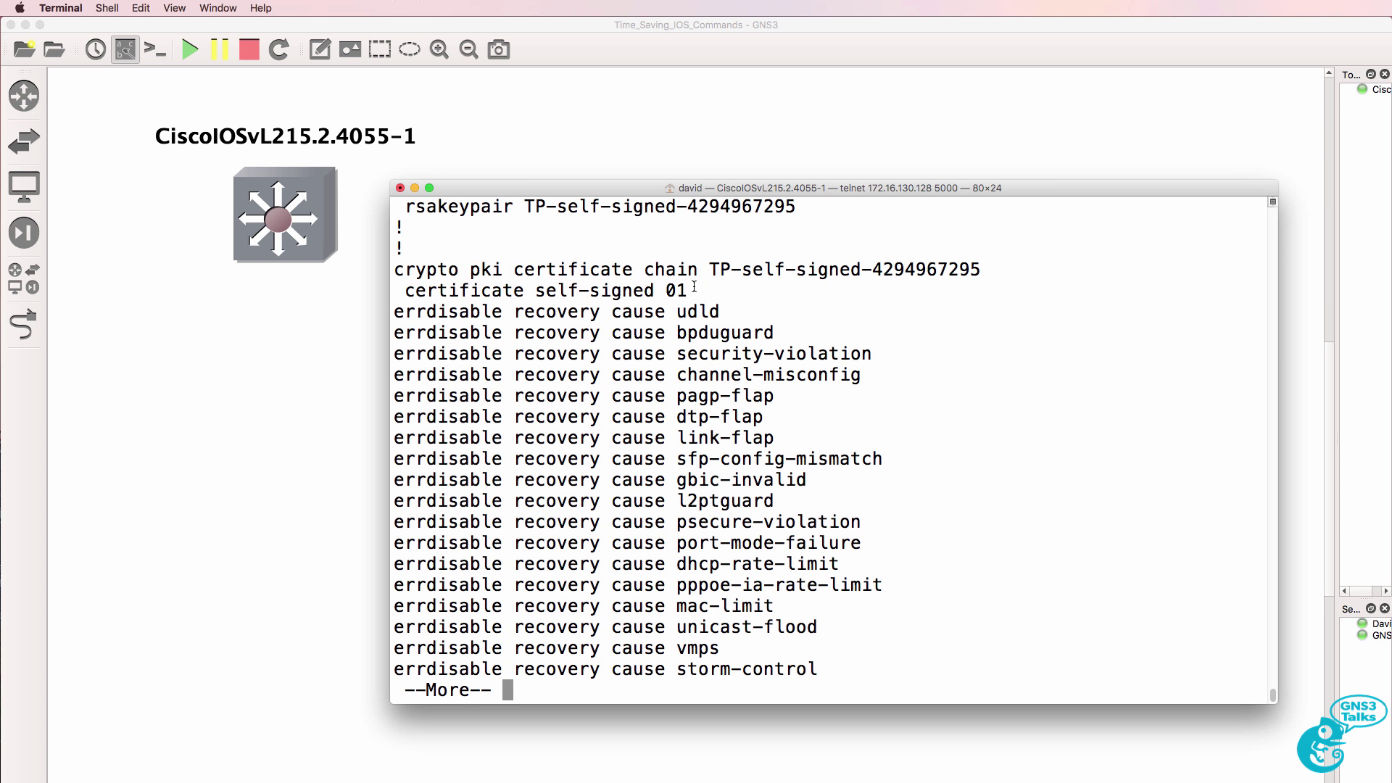
left_click_drag(689, 290, 355, 262)
scroll(440, 277, "up", 3)
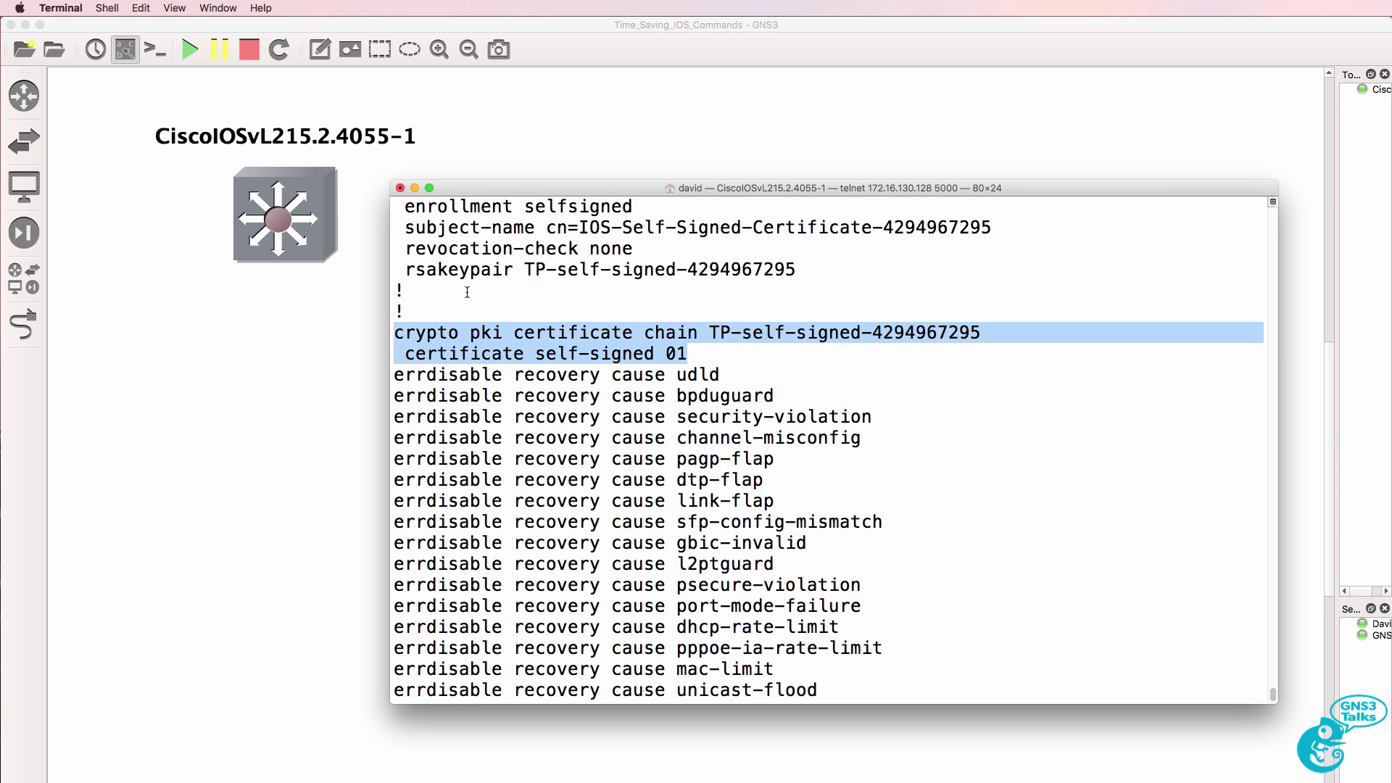
left_click_drag(396, 250, 821, 333)
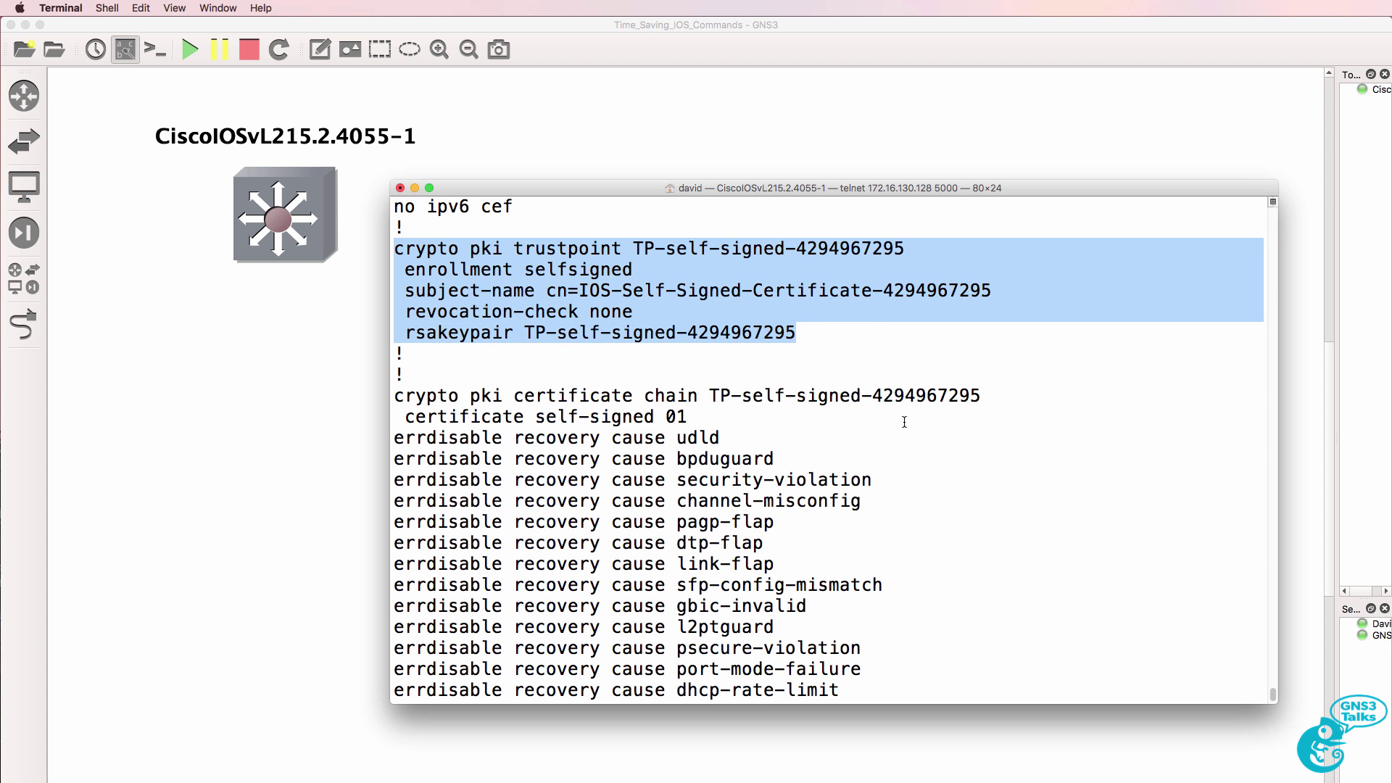
key("space")
Step: Rerun the full 'sh run' and highlight the certificate hex data
type("q")
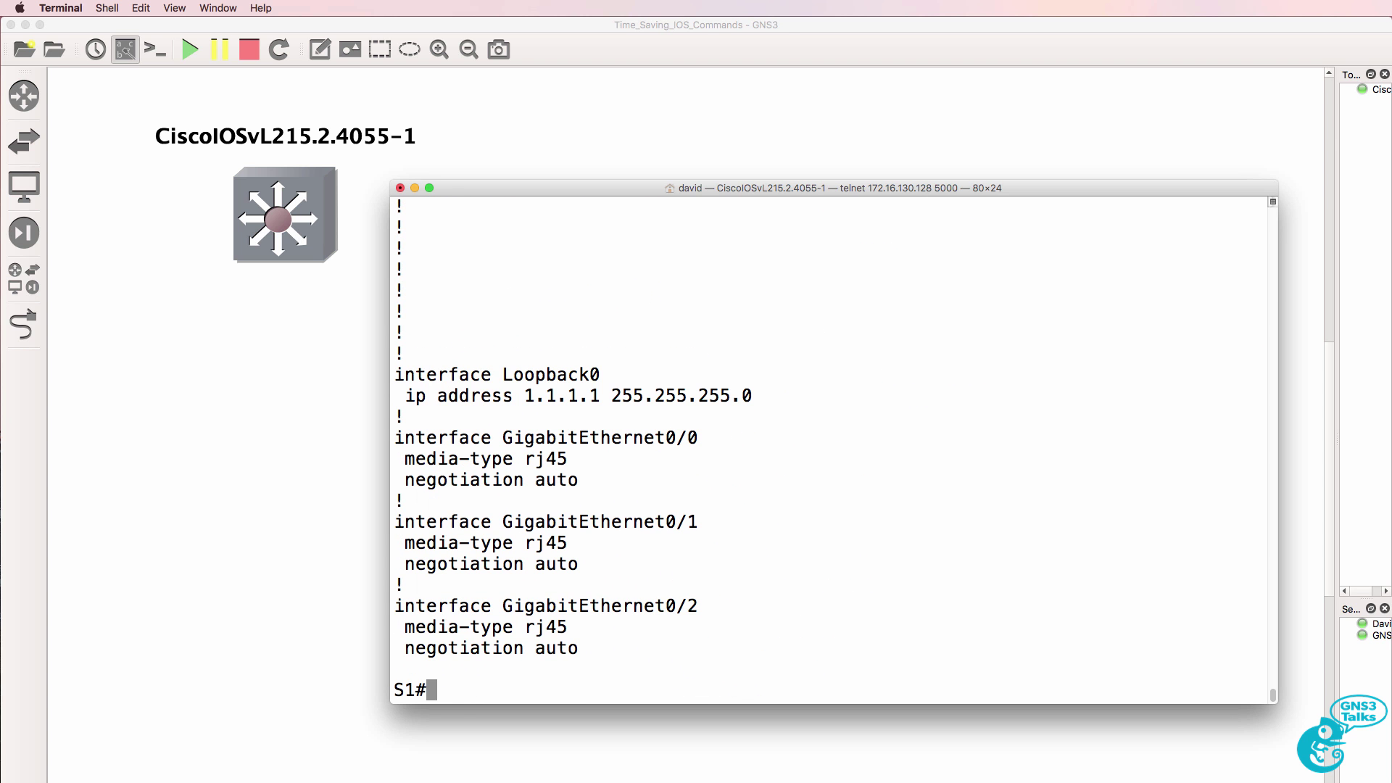
type("sh run")
key("Return")
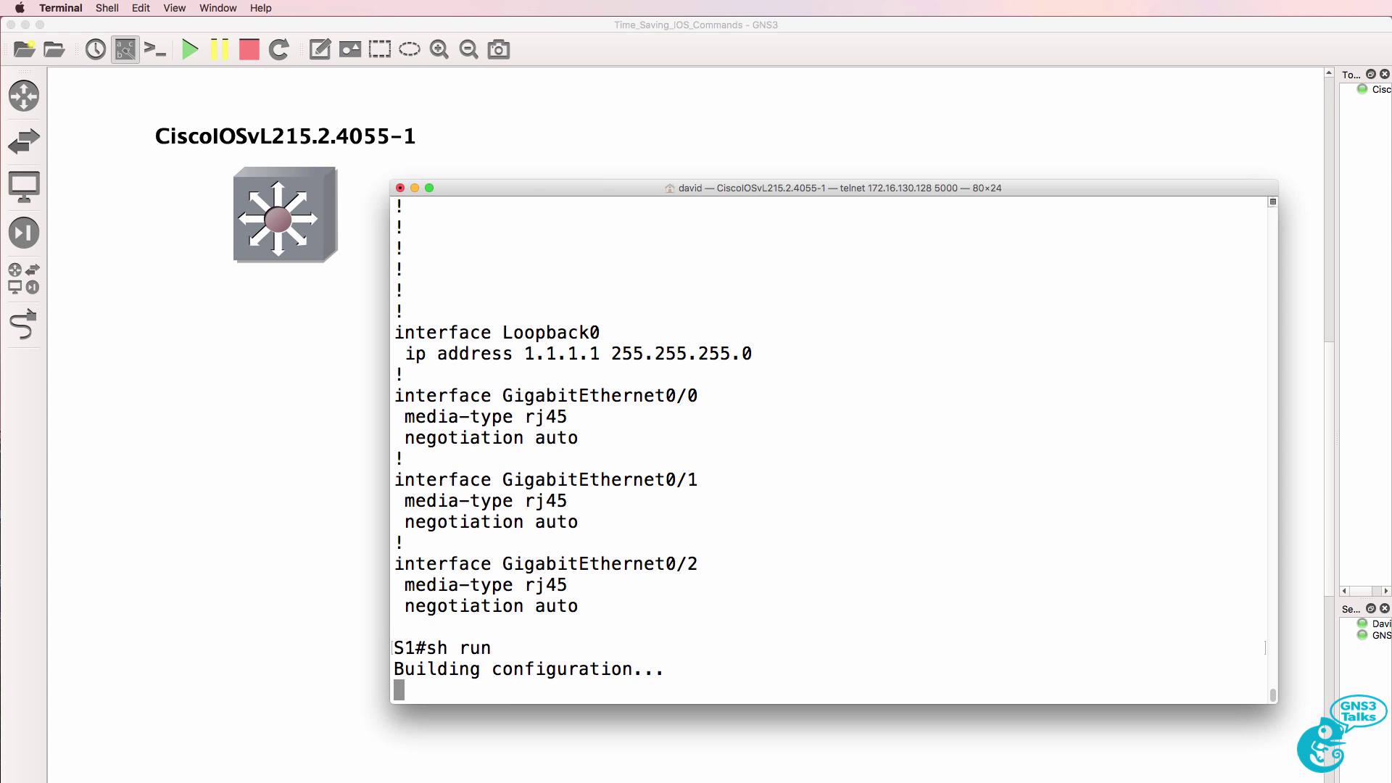
key("space")
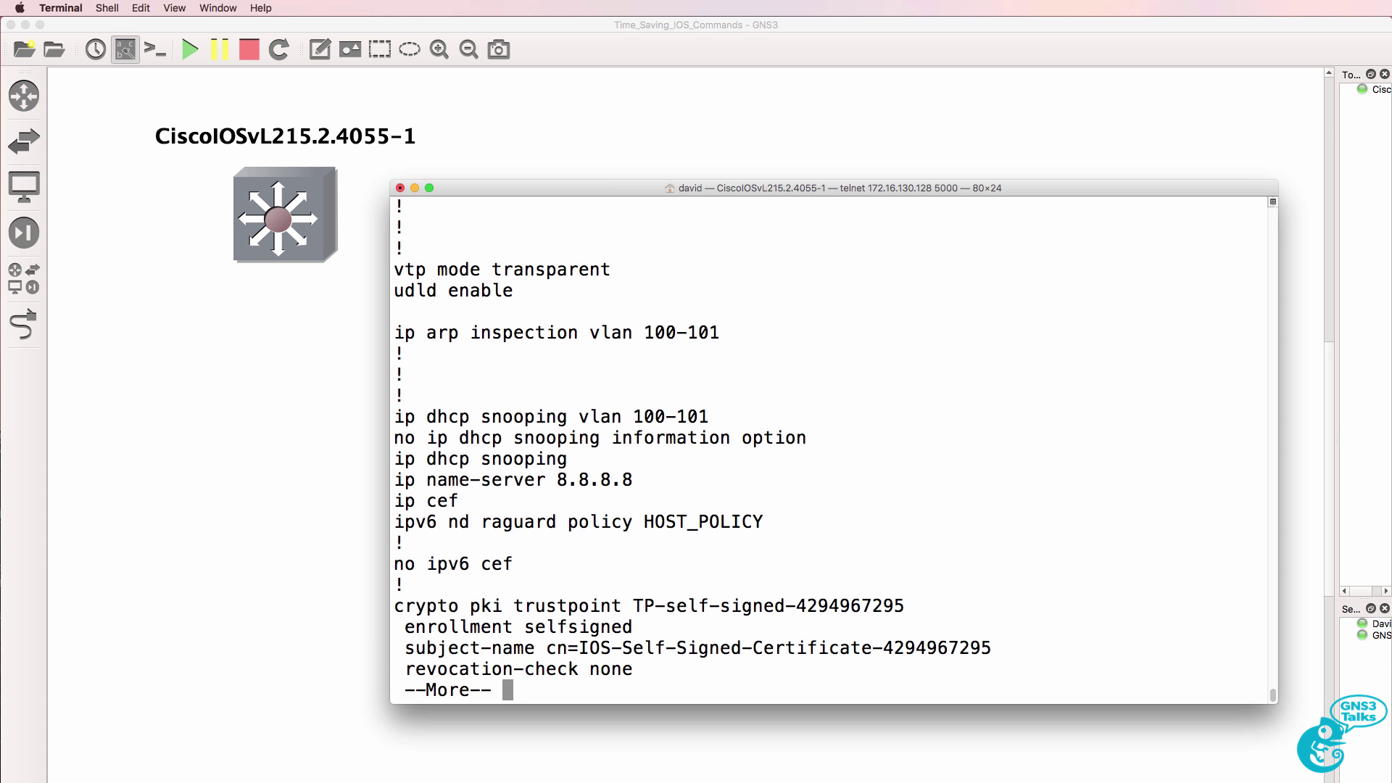
key("space")
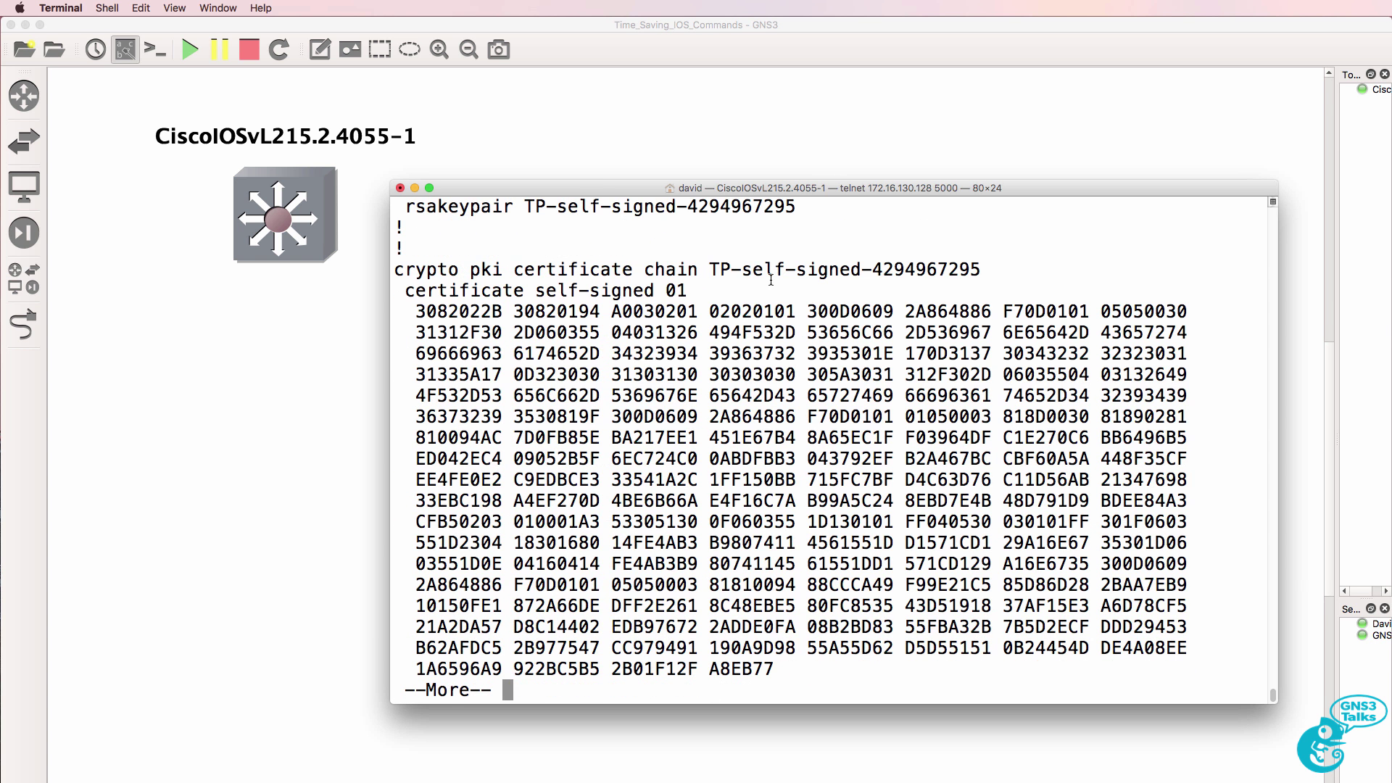
left_click_drag(767, 305, 874, 599)
key("space")
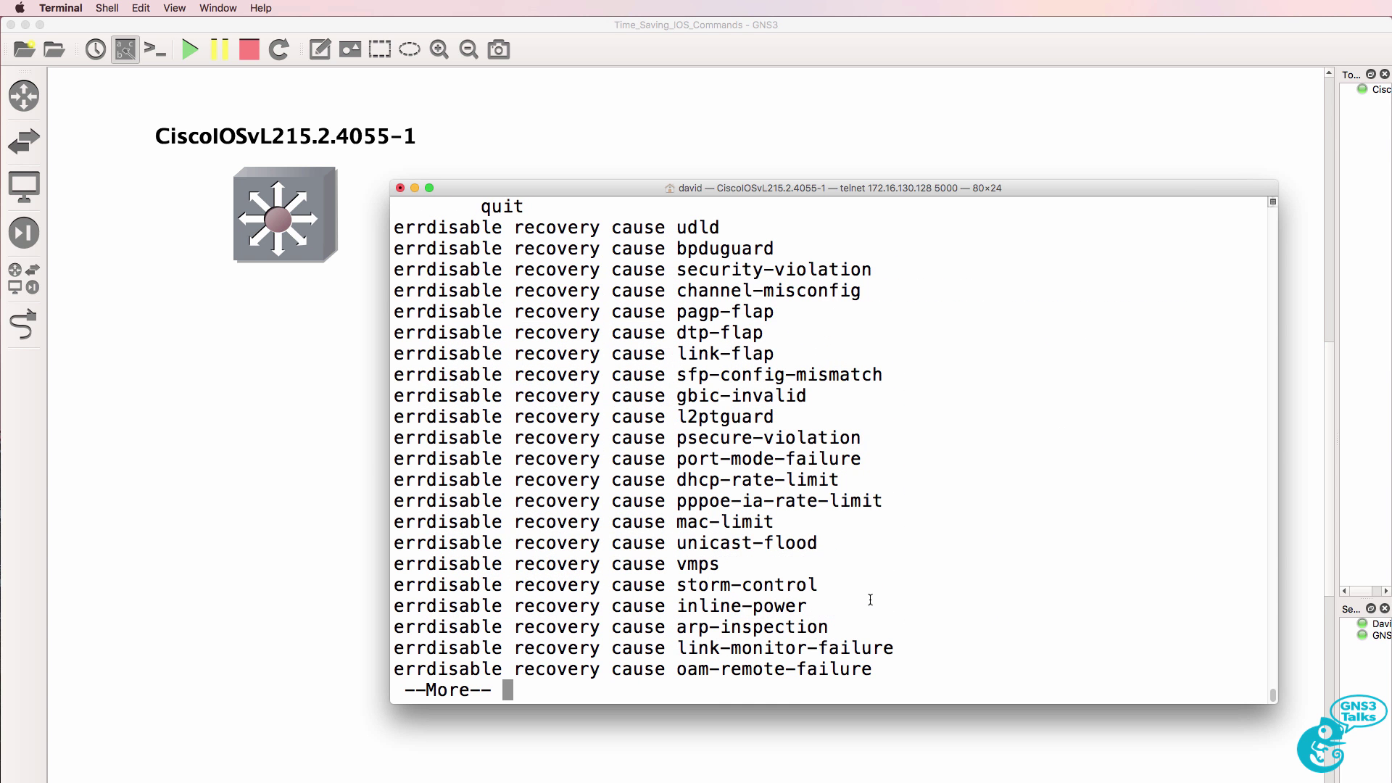
Step: Rerun 'sh run brief' and page through it to the errdisable lines
type("qsh run brief")
key("Return")
key("space")
key("Return")
key("Return")
key("Return")
key("Return")
key("Return")
key("Return")
key("Return")
key("Return")
key("Return")
key("Return")
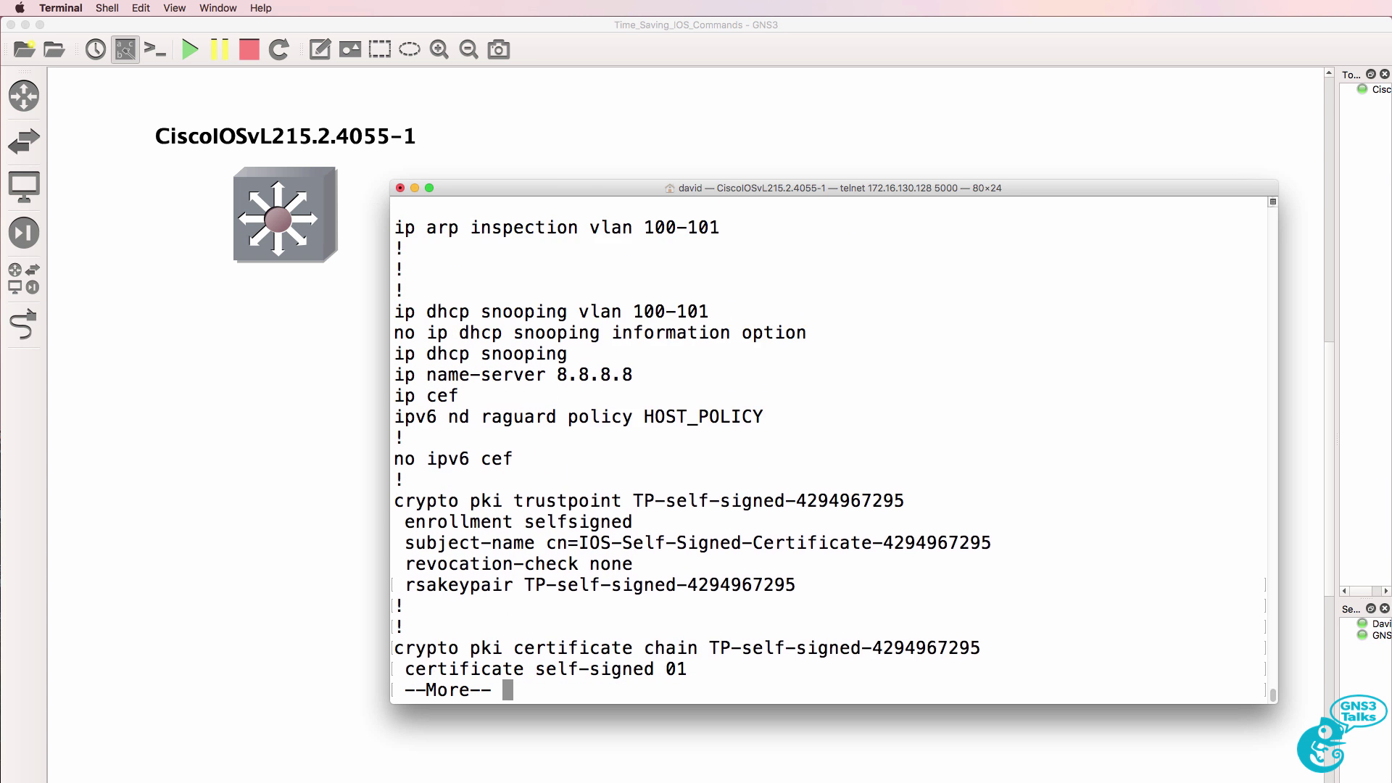
key("Return")
key("Return")
key("Return")
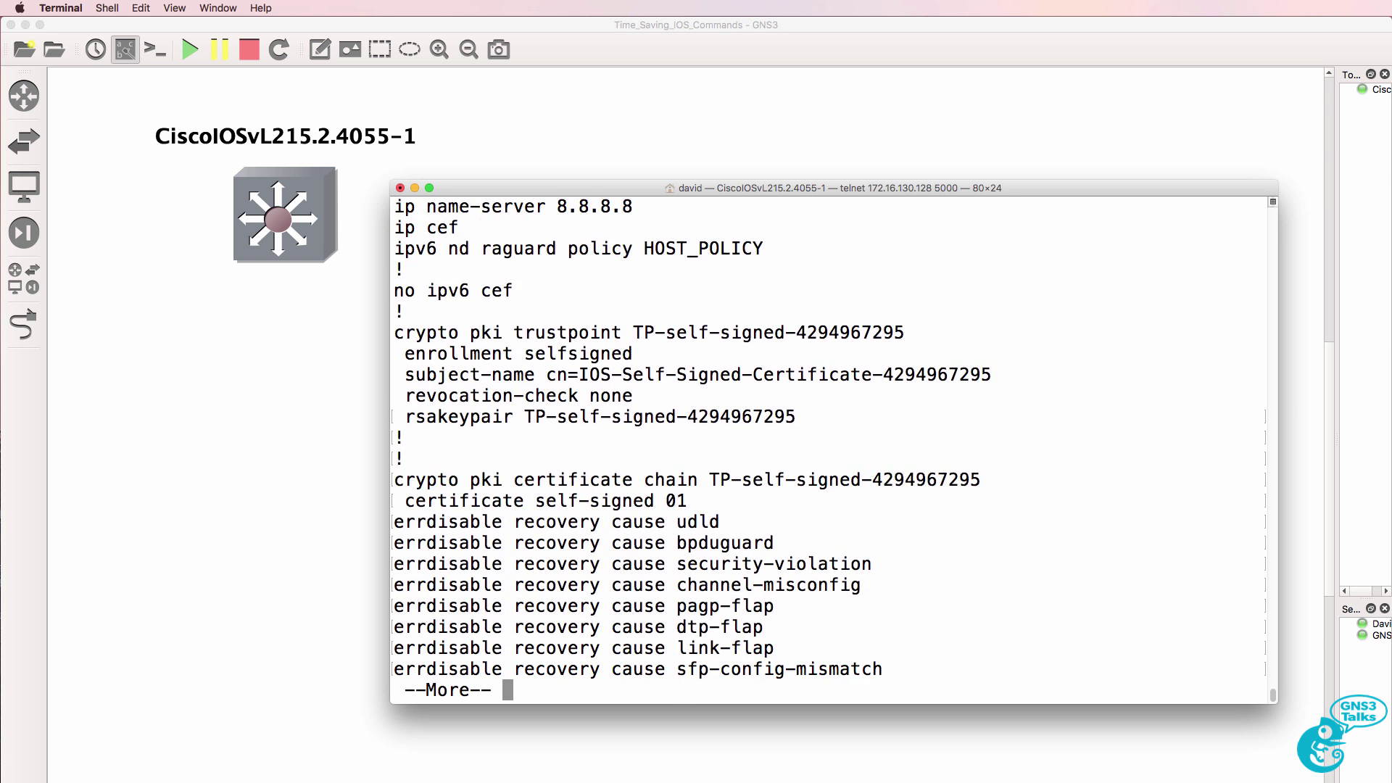
type("qsh run brief")
key("BackSpace")
key("BackSpace")
key("BackSpace")
key("BackSpace")
key("BackSpace")
key("BackSpace")
key("BackSpace")
key("BackSpace")
key("BackSpace")
key("BackSpace")
key("BackSpace")
key("BackSpace")
key("BackSpace")
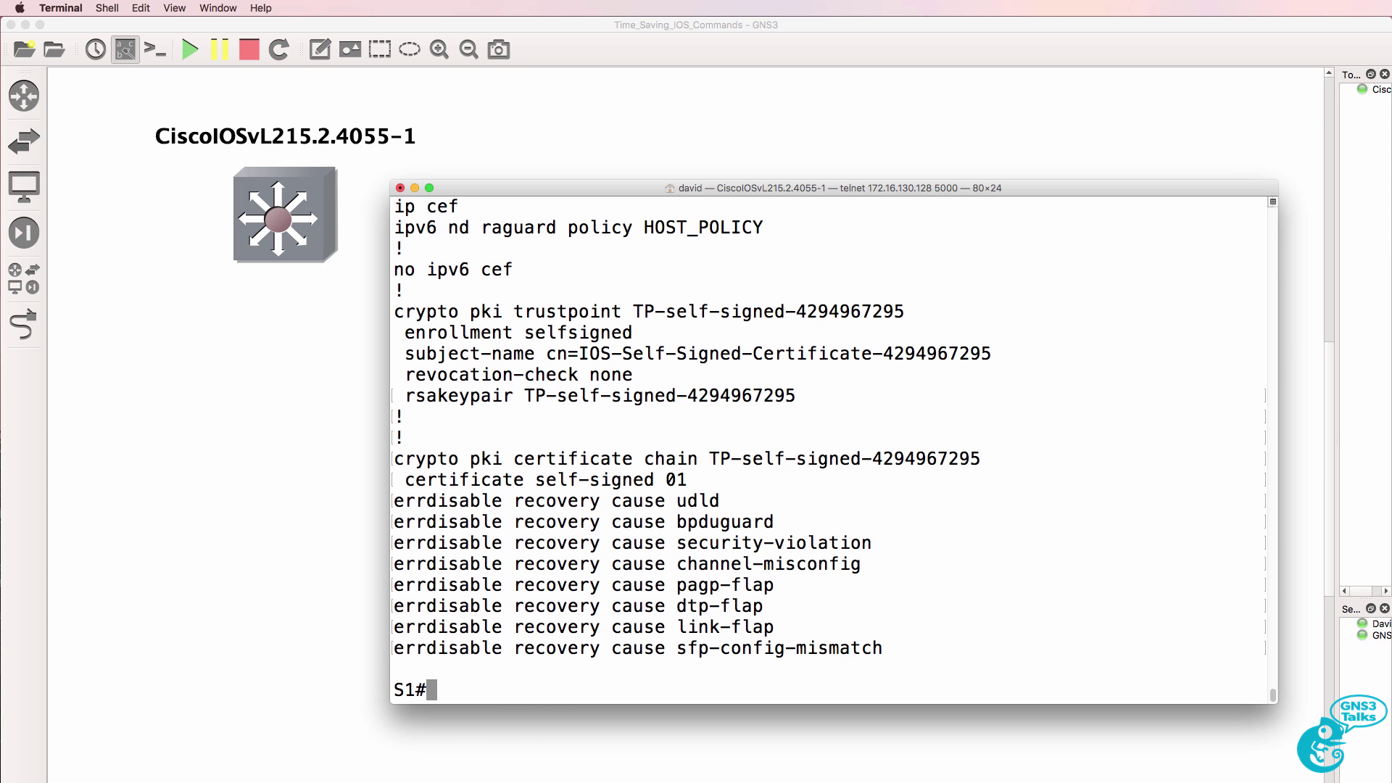
Step: Filter show run with 'include i', highlighting matches where i appears mid-line
type("sh run | i")
key("Tab")
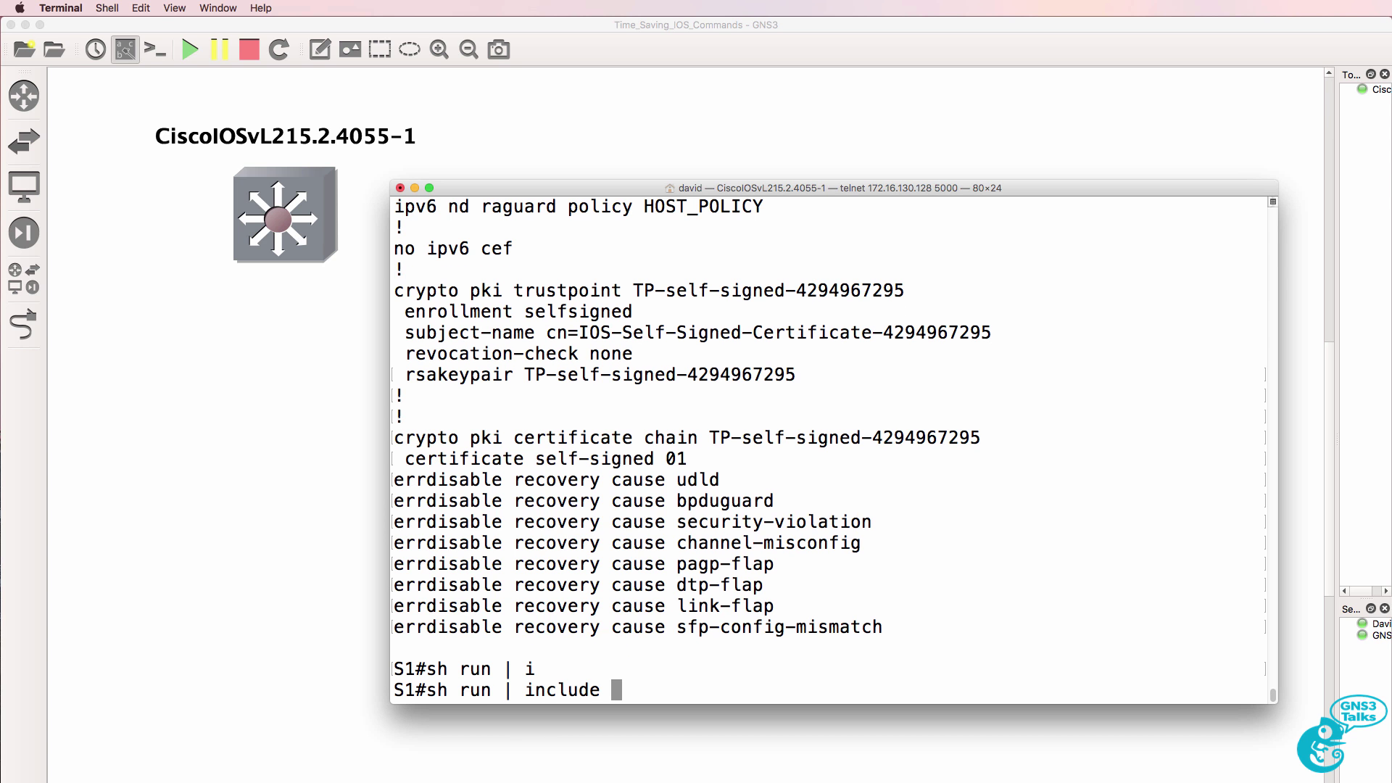
type("i")
key("Return")
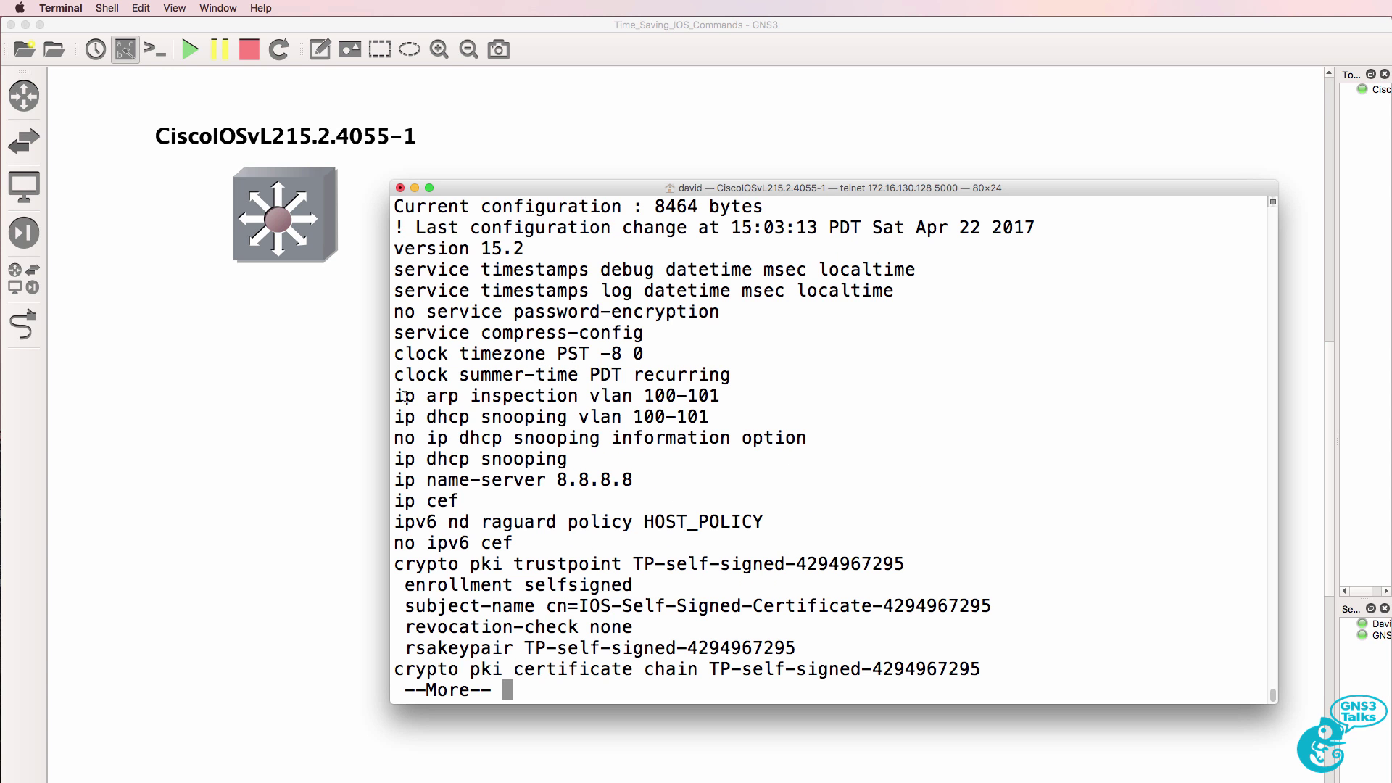
left_click_drag(395, 396, 398, 396)
left_click_drag(700, 291, 704, 291)
left_click_drag(701, 438, 704, 438)
left_click_drag(730, 563, 733, 564)
Step: Change the filter to 'include ^i' to list only lines beginning with i
key("q")
key("Up")
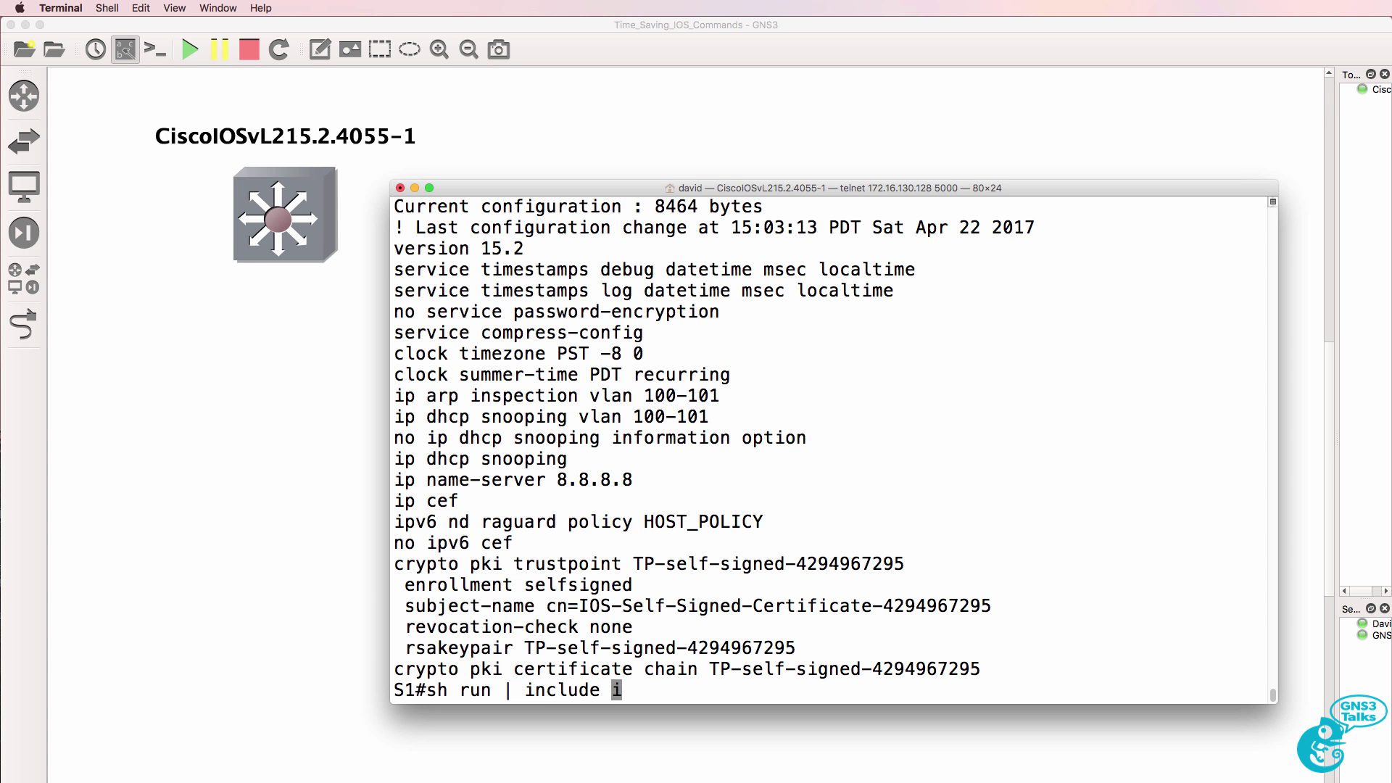
type("^")
key("Return")
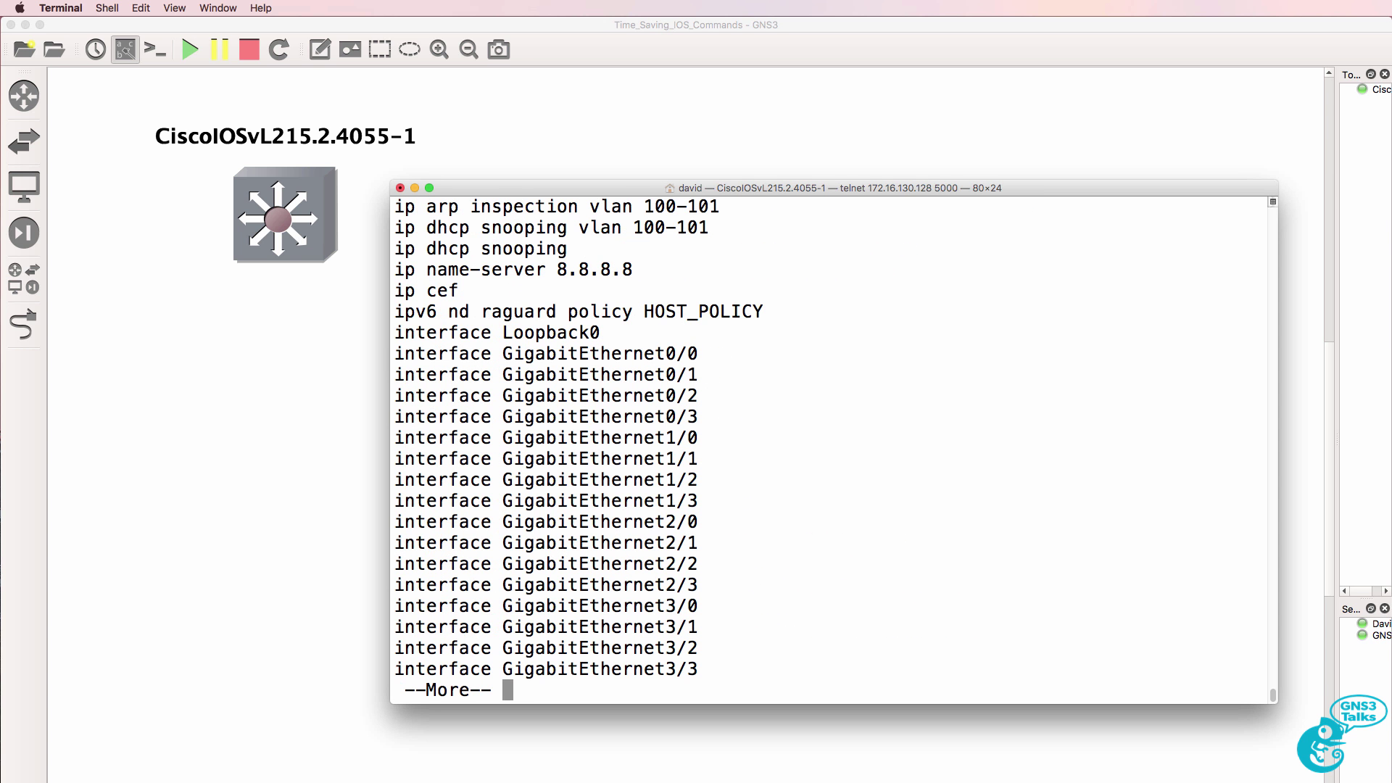
key("space")
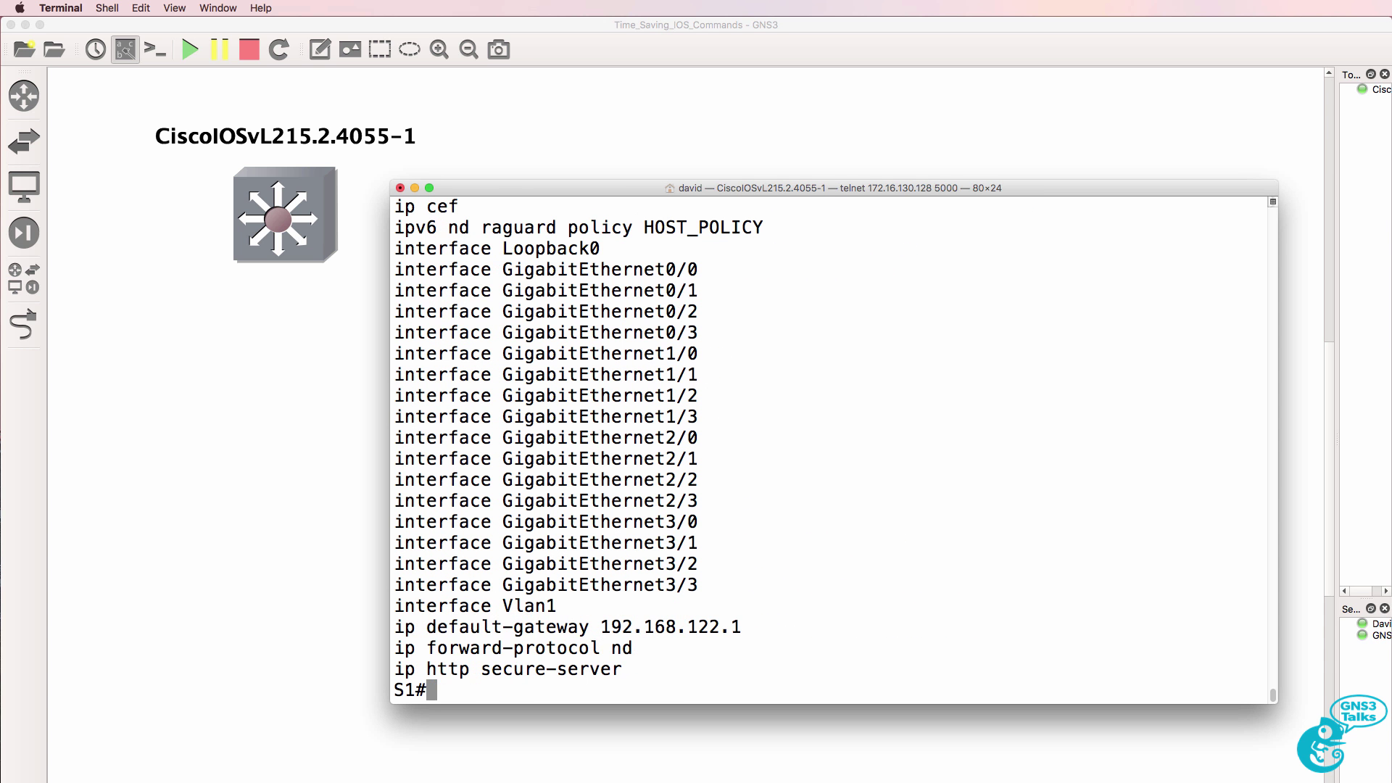
Step: Filter show run with 'include 2', highlighting a 2 in the gateway address
key("Up")
key("BackSpace")
key("BackSpace")
type("2")
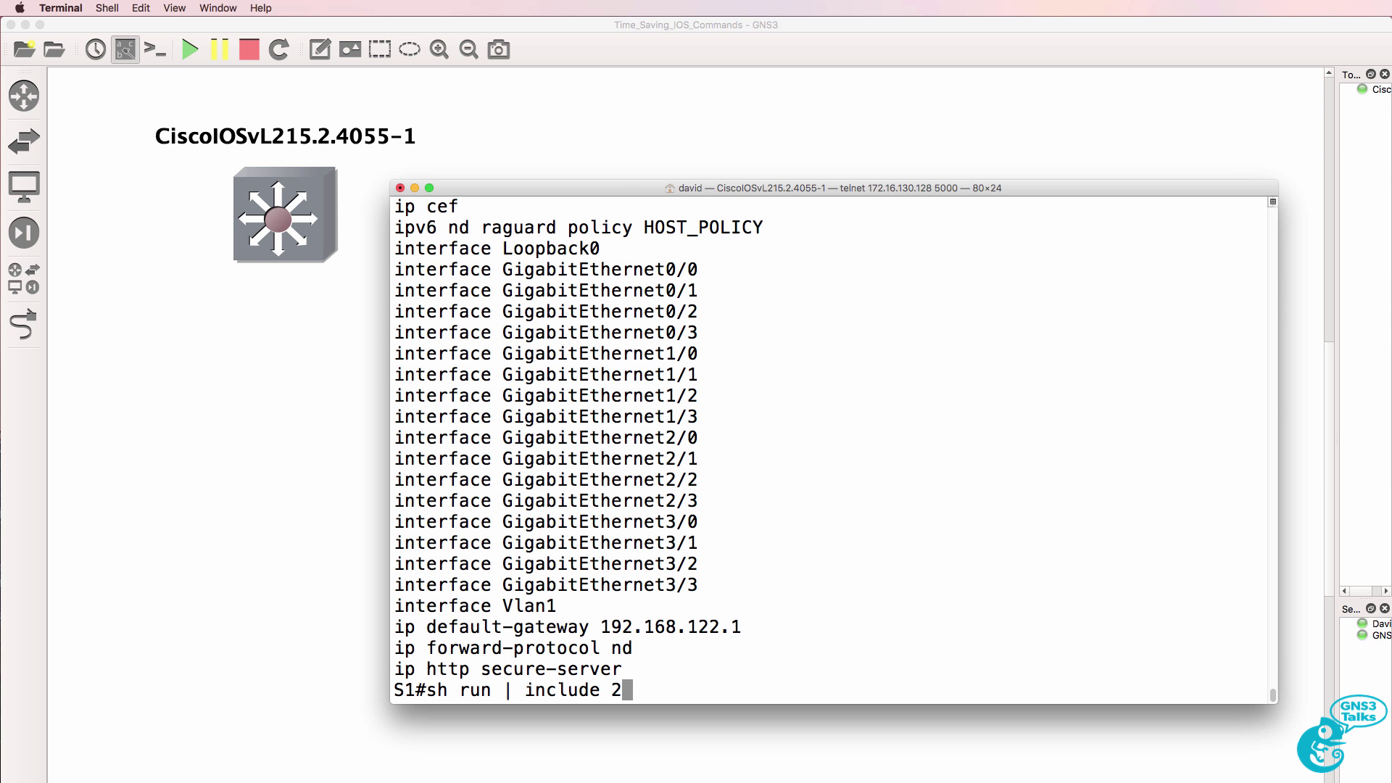
key("Return")
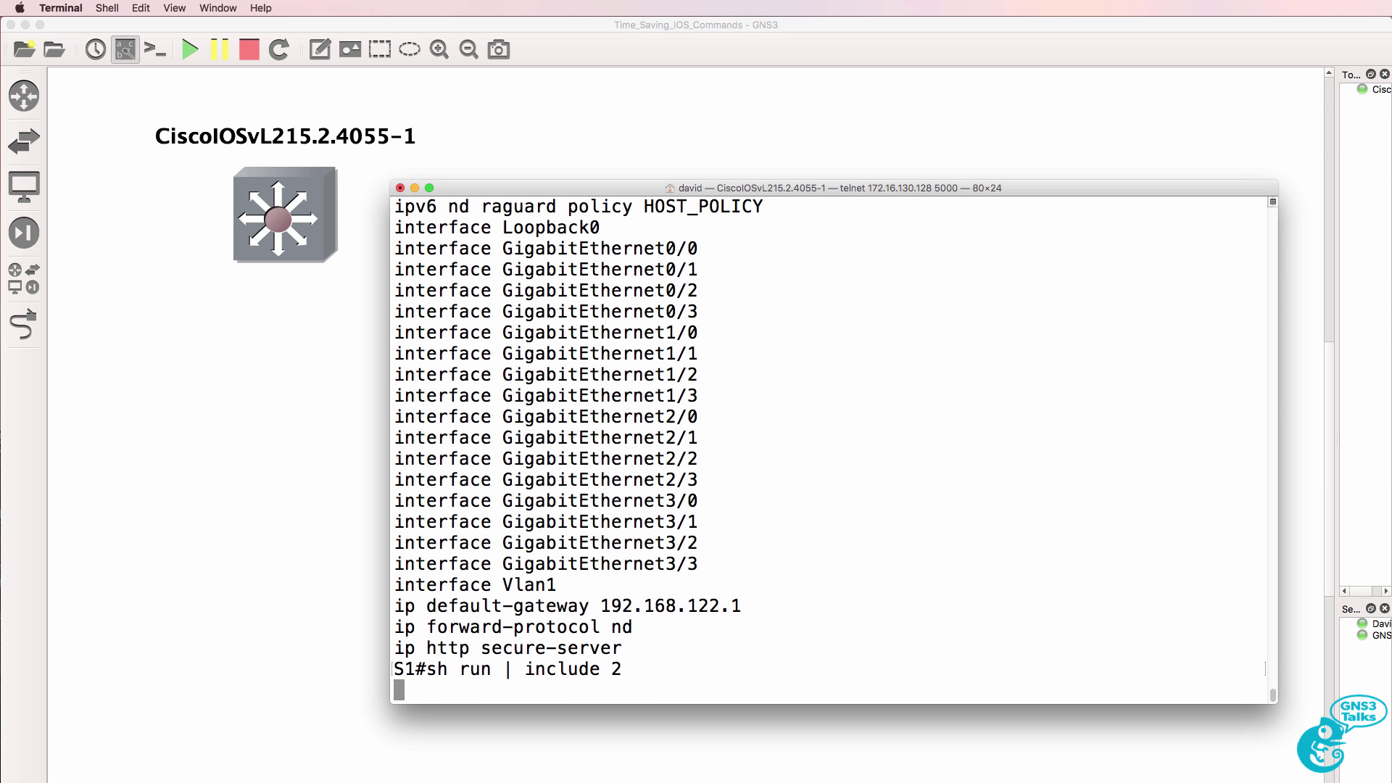
key("space")
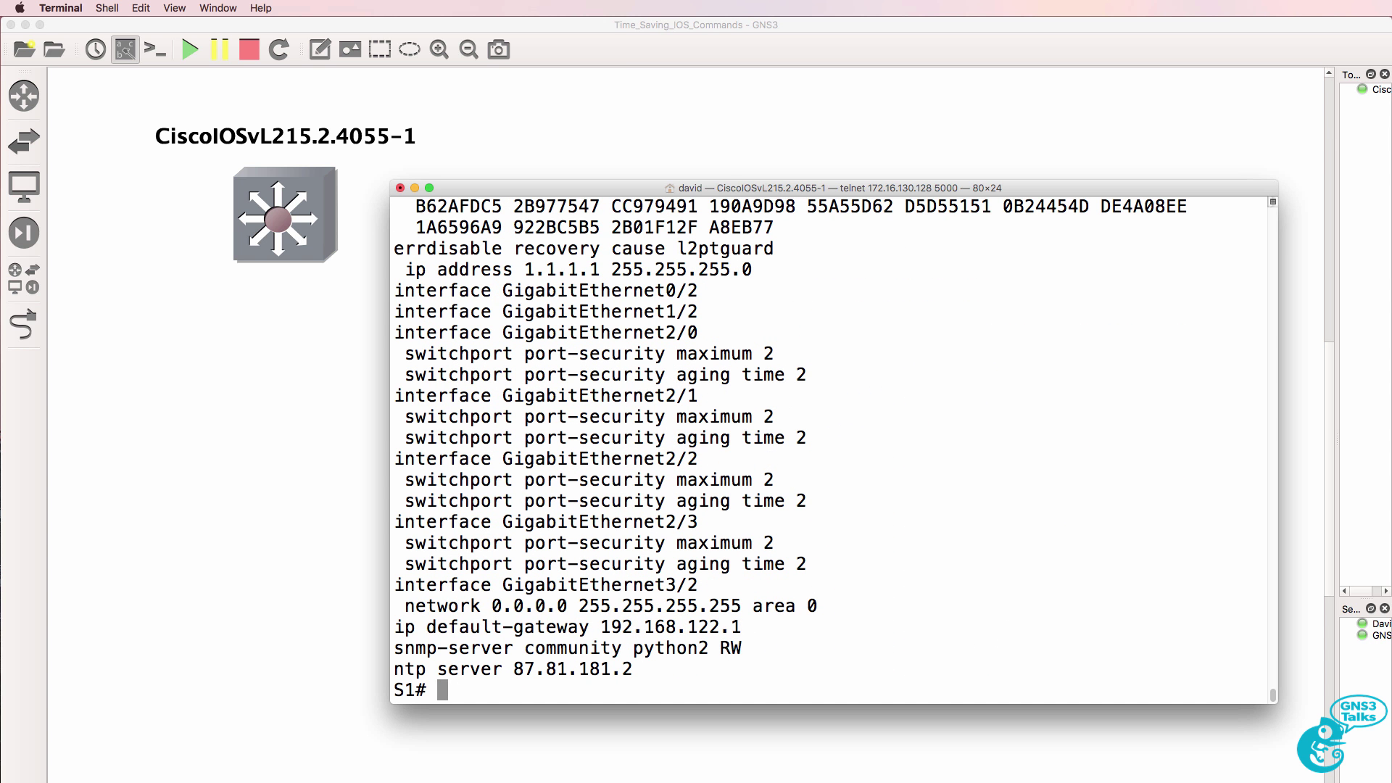
left_click_drag(710, 627, 719, 628)
Step: Run 'sh run | include 2$' to list only lines ending in 2
key("BackSpace")
type("sh run | include 2$")
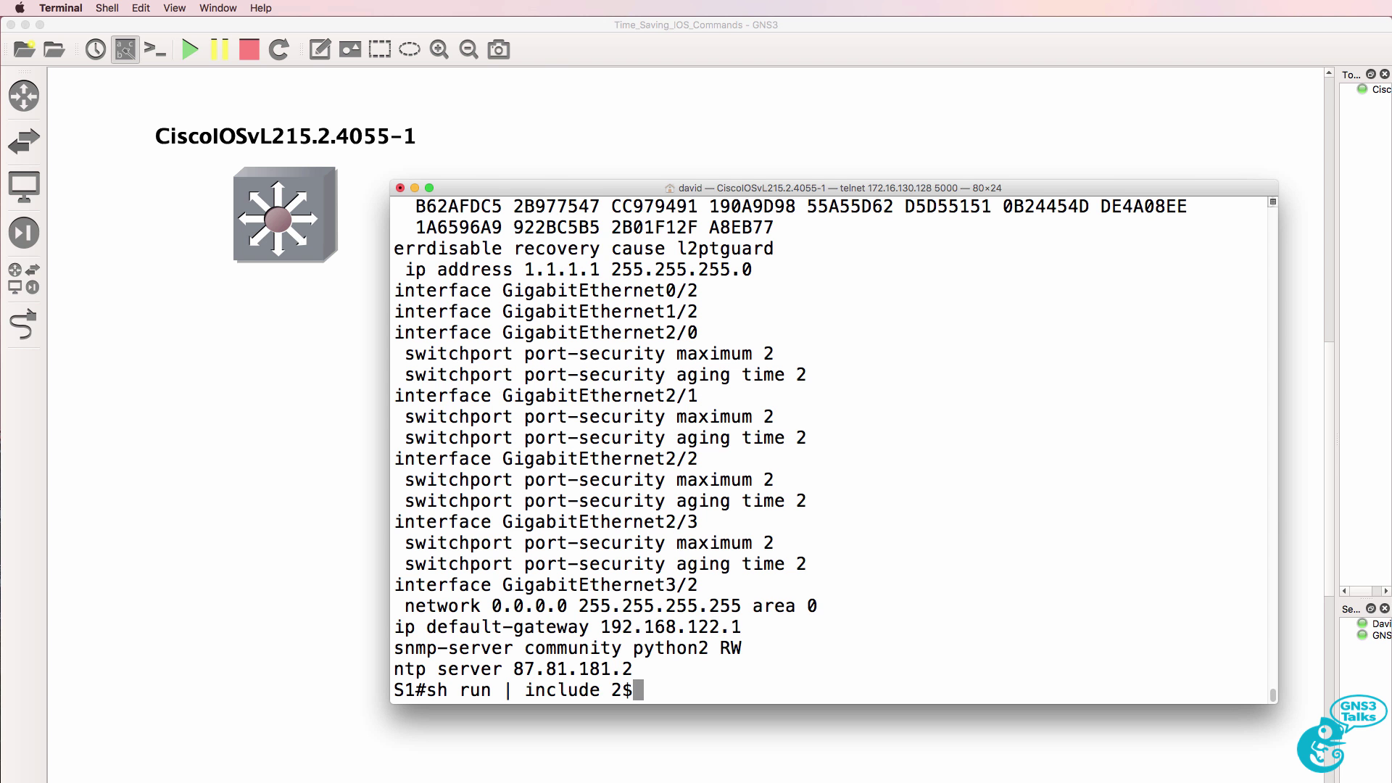
key("Return")
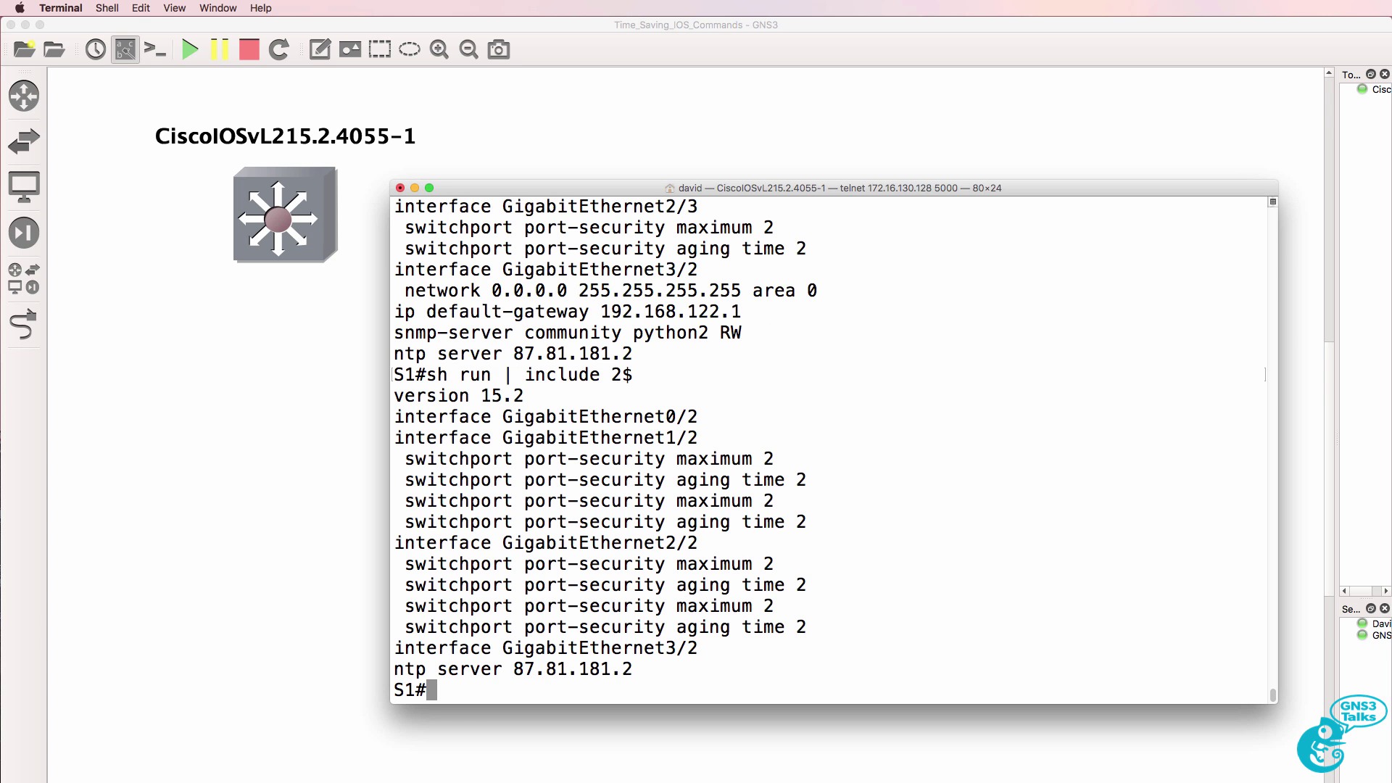
Step: Run 'sh run | include .', where the unescaped dot matches any character, then quit the pager
left_click_drag(536, 668, 543, 667)
key("Up")
key("BackSpace")
key("BackSpace")
type(".")
key("Return")
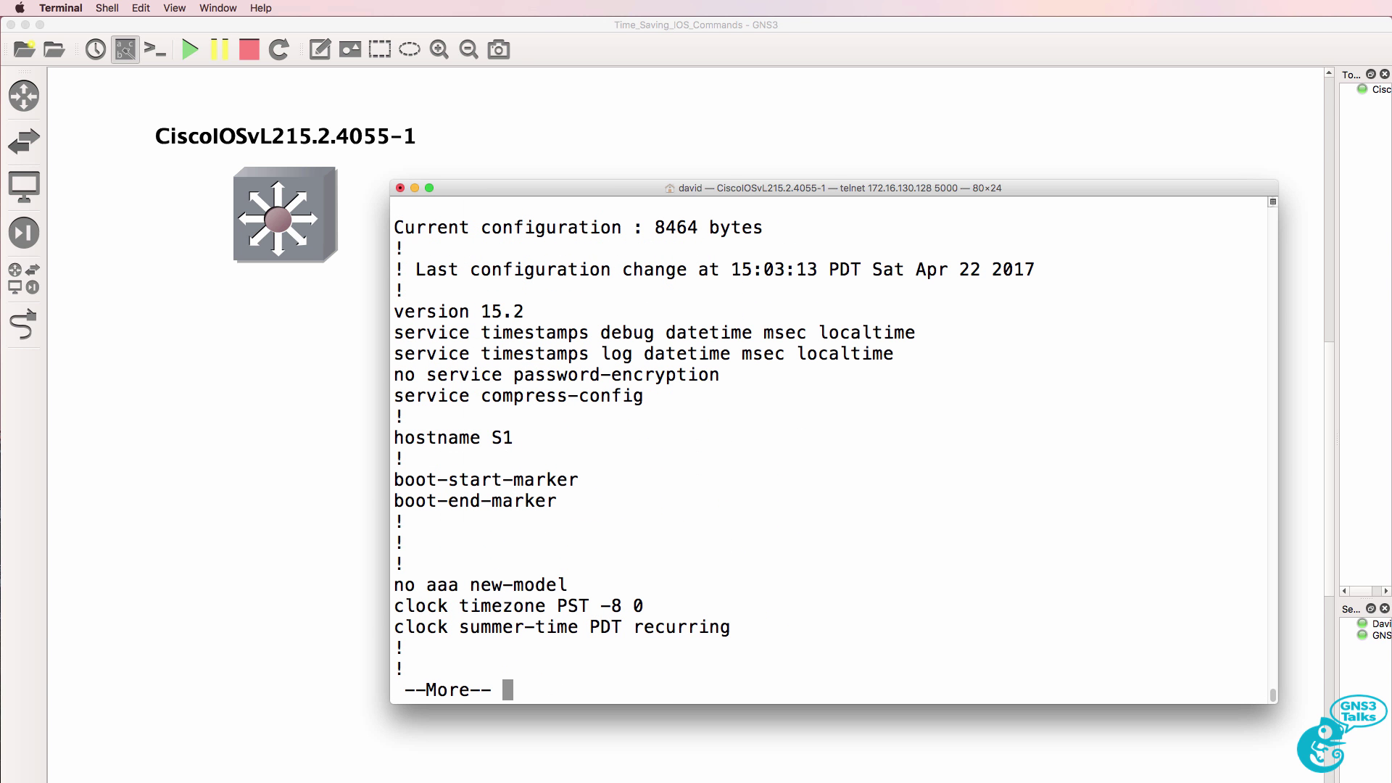
key("space")
key("q")
Step: Escape the dot as 'include \.' to list only lines with a literal period, like 8.8.8.8
key("Up")
key("Left")
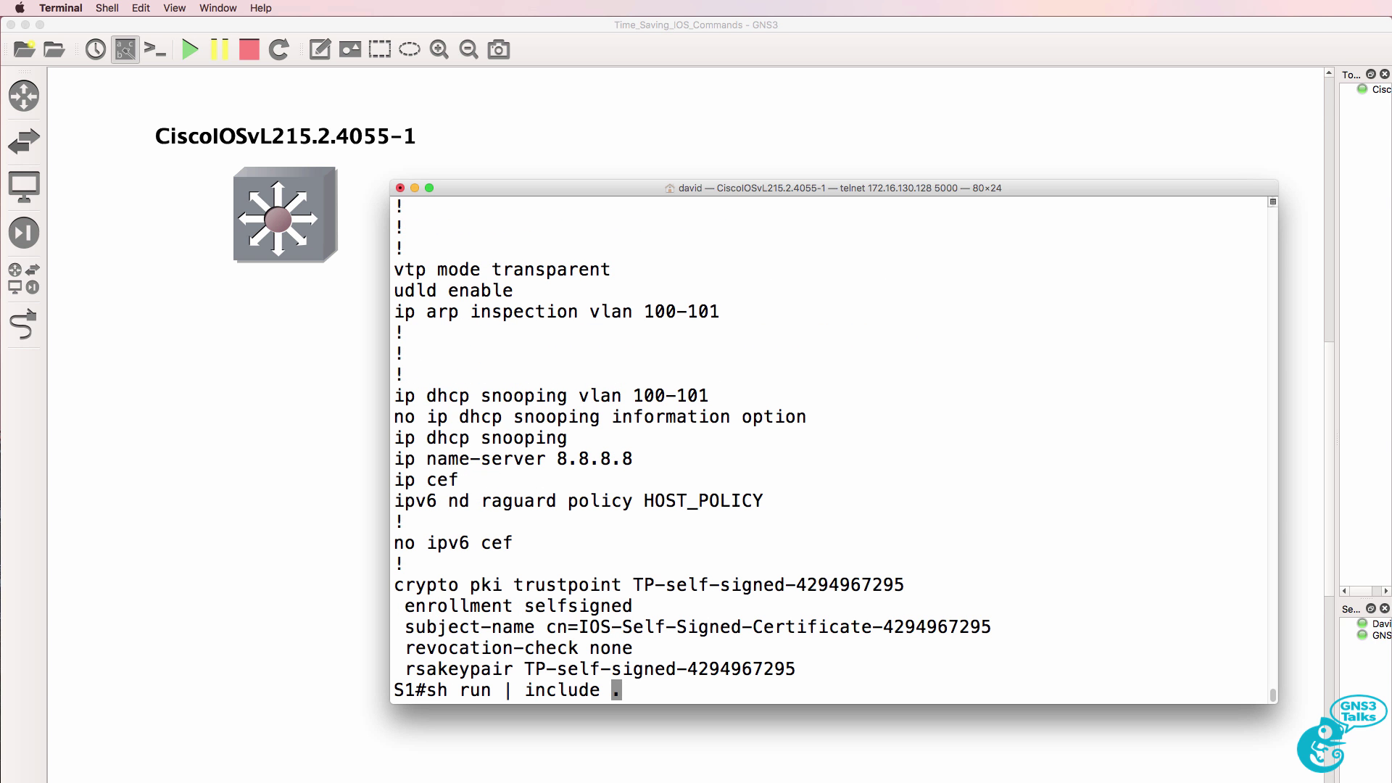
type("\\")
key("Return")
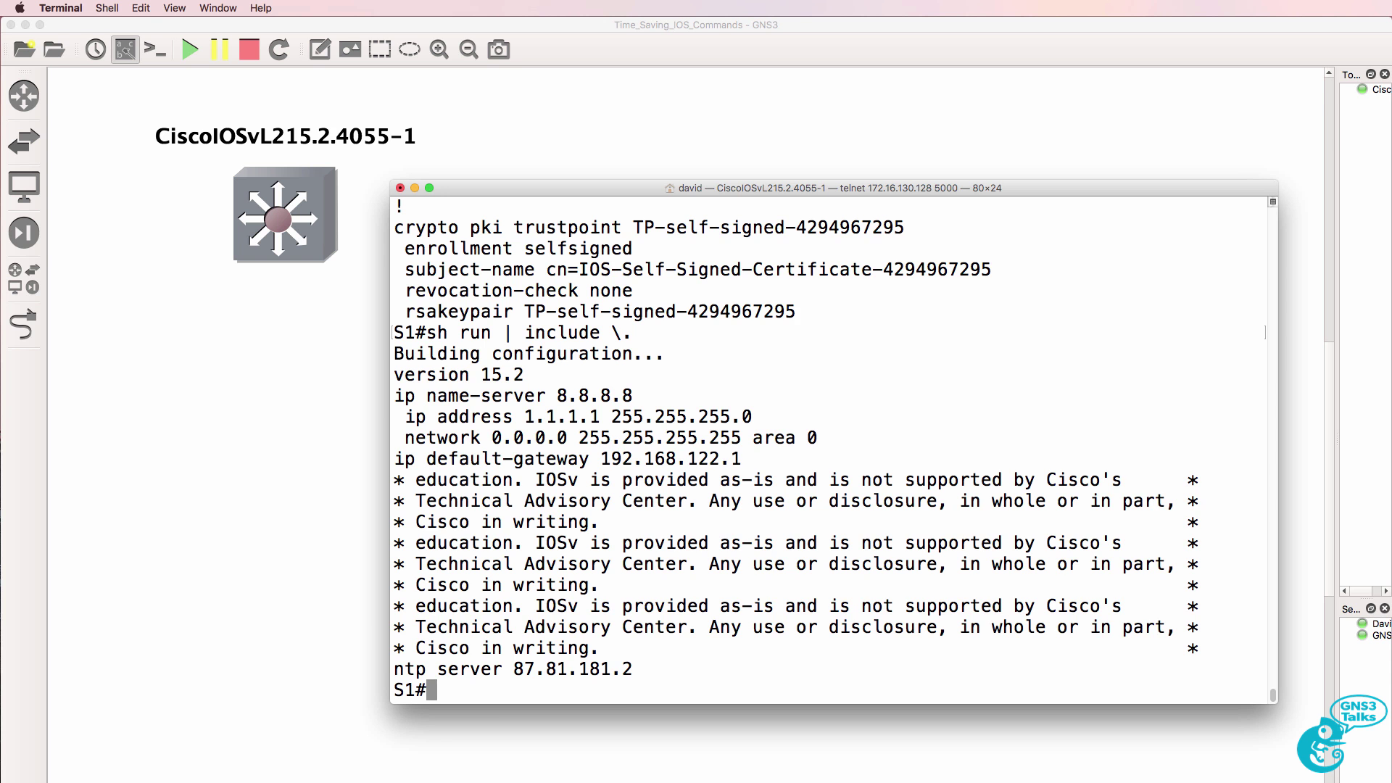
scroll(621, 414, "up", 2)
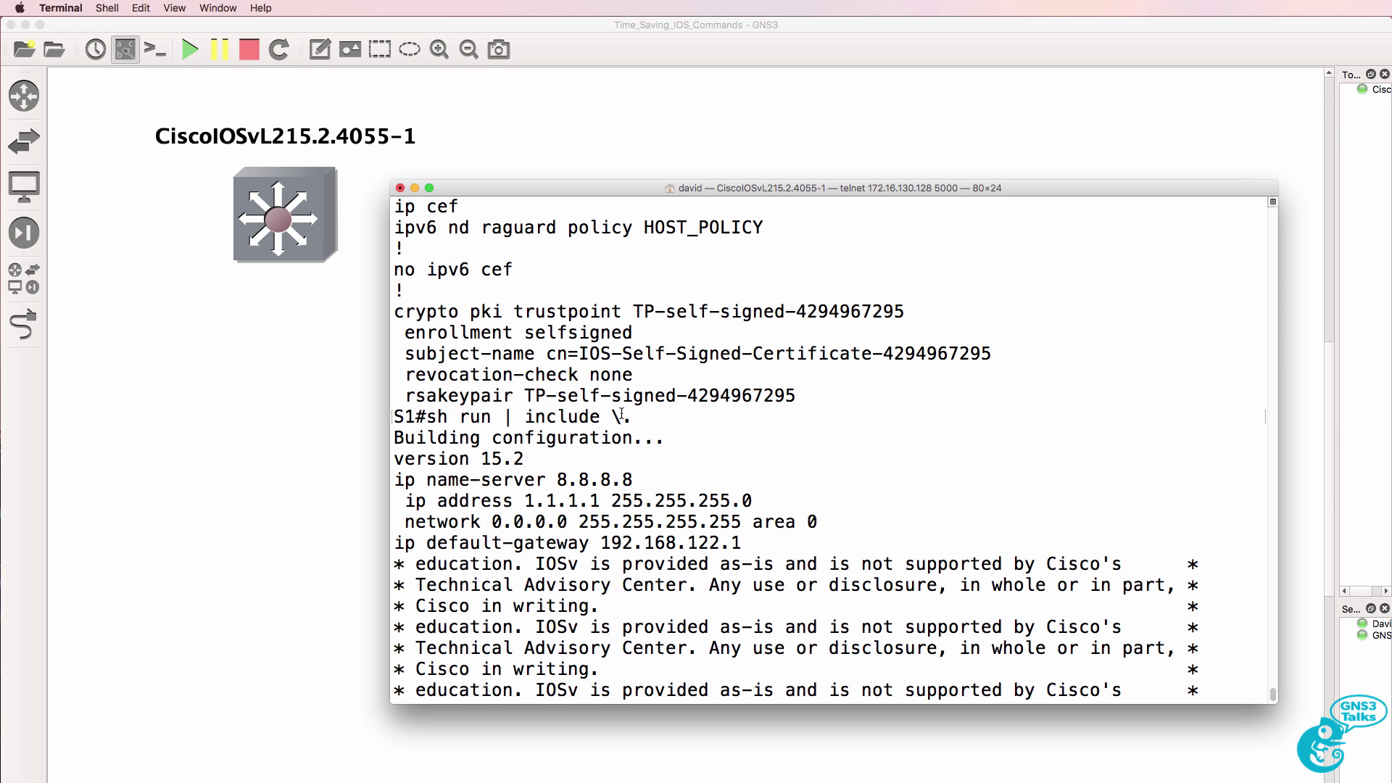
left_click_drag(622, 414, 631, 416)
left_click_drag(611, 415, 622, 414)
left_click_drag(557, 480, 636, 476)
Step: Narrow the filter to 'include \.8' and then '\.8\.', matching the 8.8.8.8 name server
key("Up")
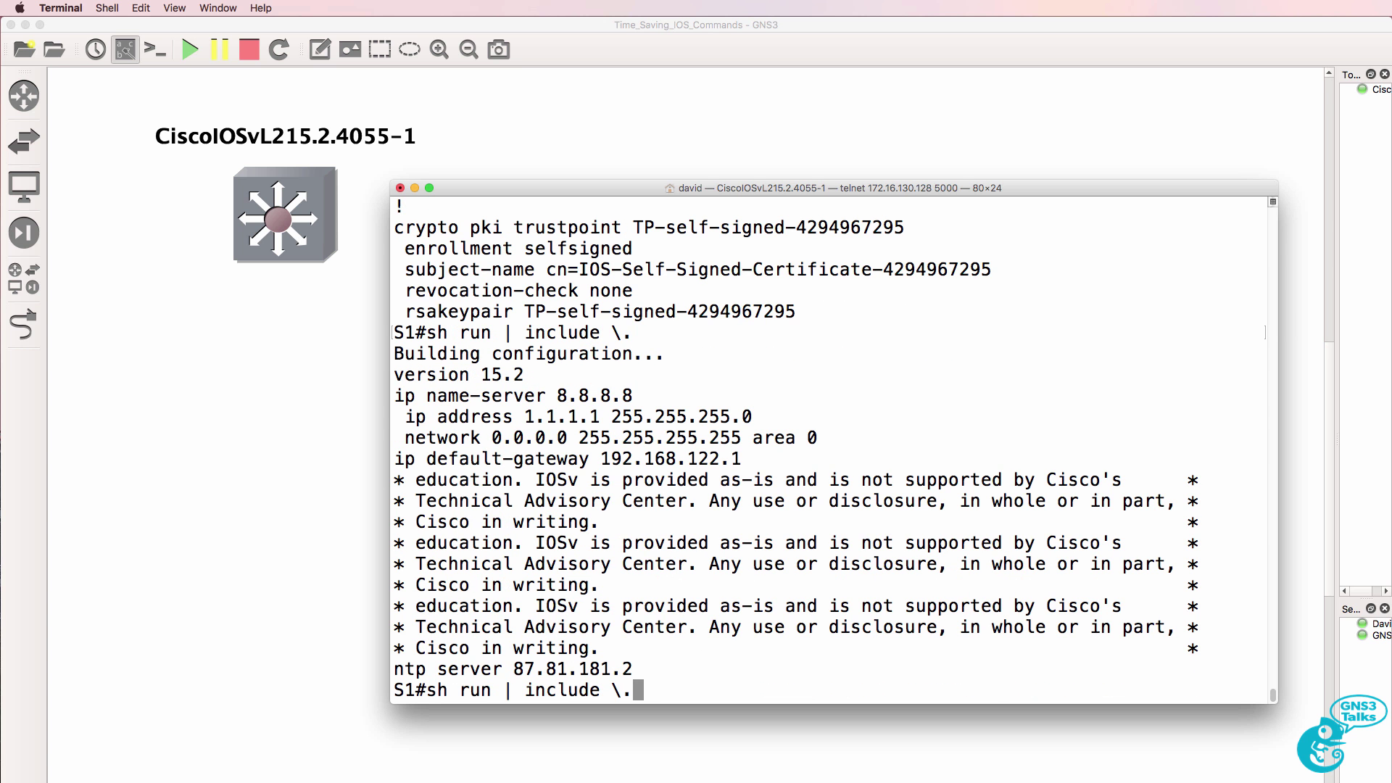
type("8")
key("Return")
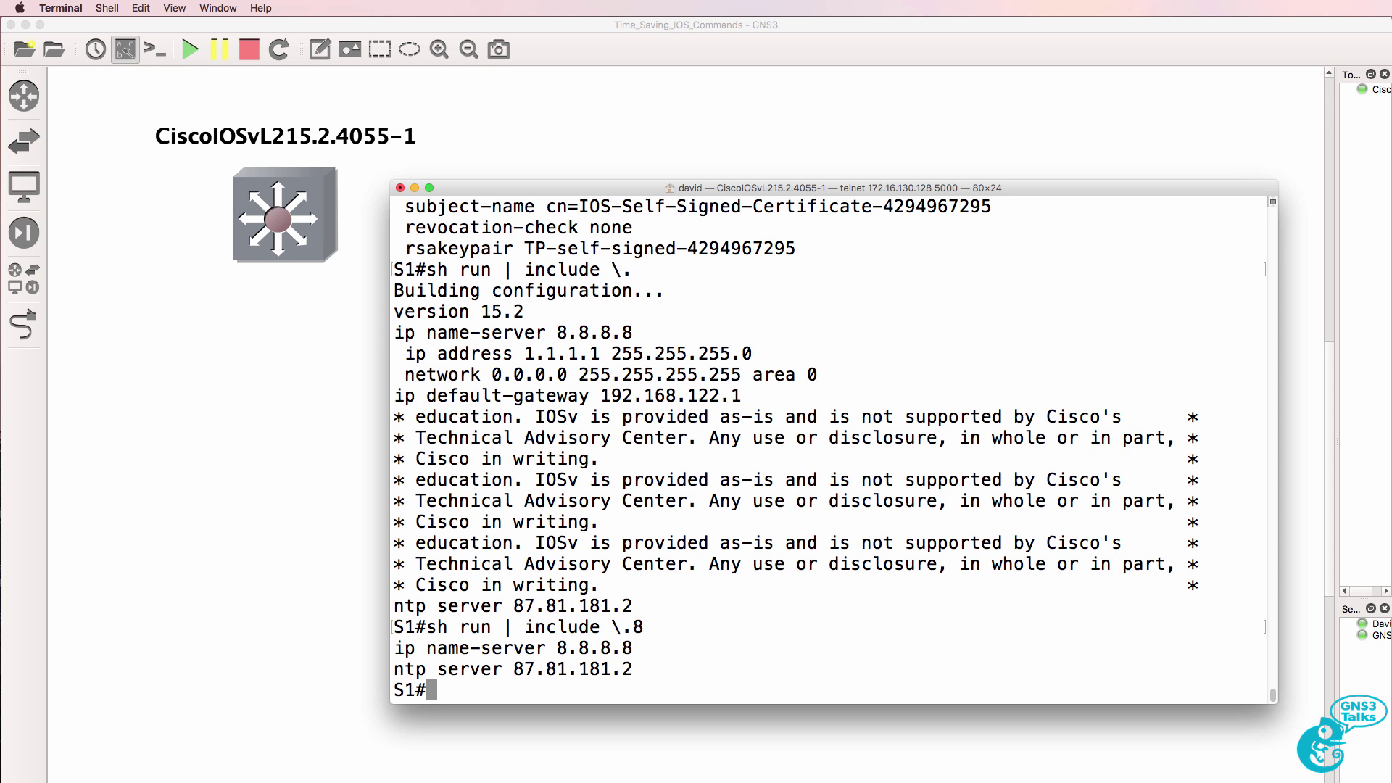
key("Up")
type("\\.")
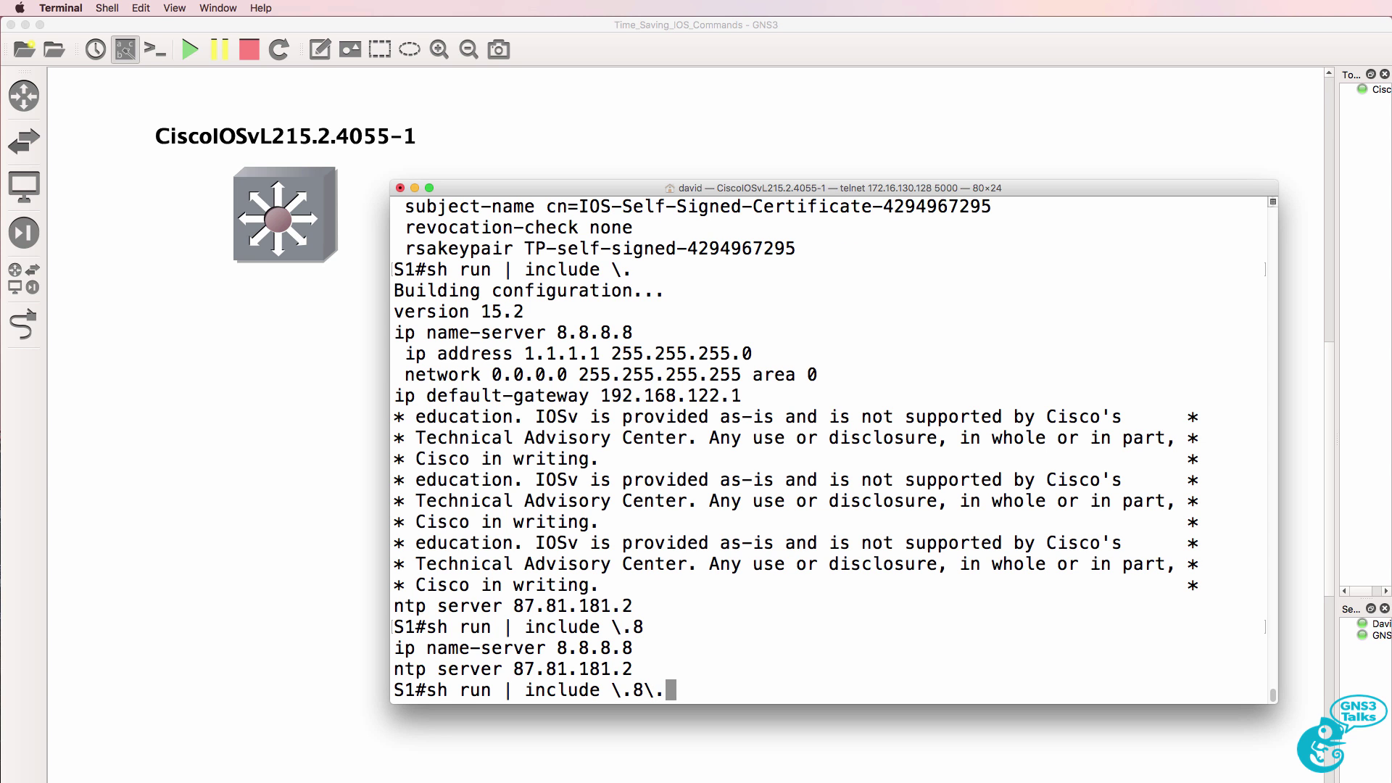
key("Return")
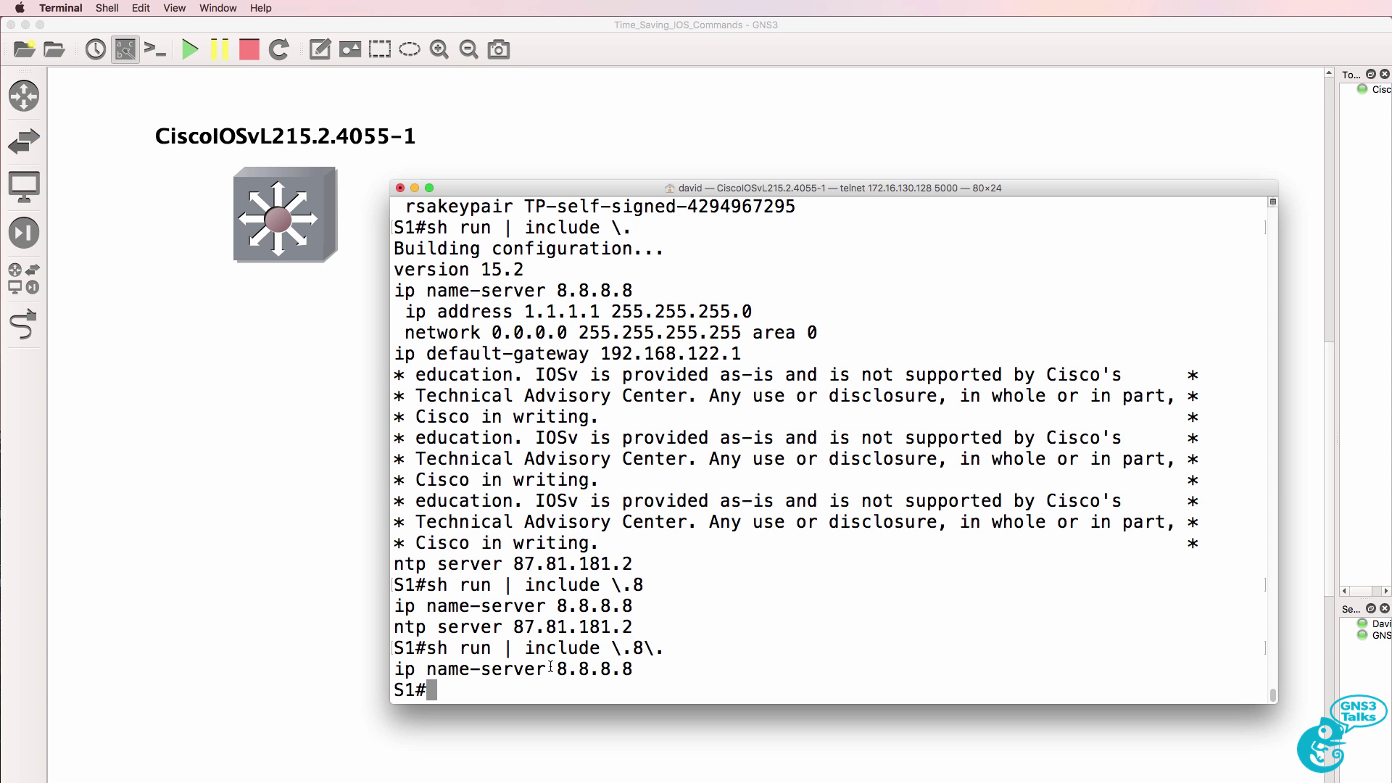
double_click(576, 669)
left_click_drag(576, 669, 598, 669)
left_click(520, 564)
left_click_drag(520, 564, 549, 564)
Step: Filter with '87\.' and then unescaped '87.', which also matches a certificate hex line
key("Up")
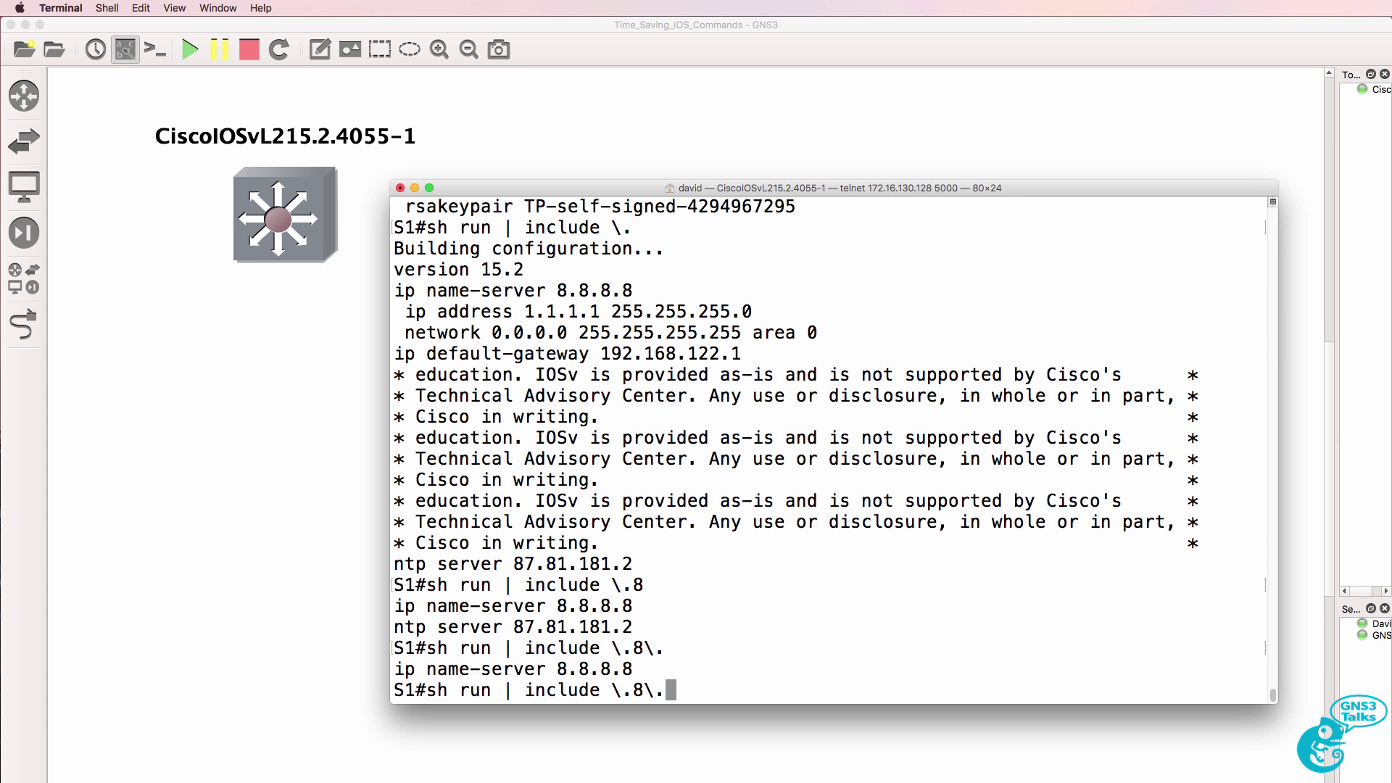
key("BackSpace")
key("BackSpace")
key("BackSpace")
key("BackSpace")
key("BackSpace")
type("87\\.")
key("Return")
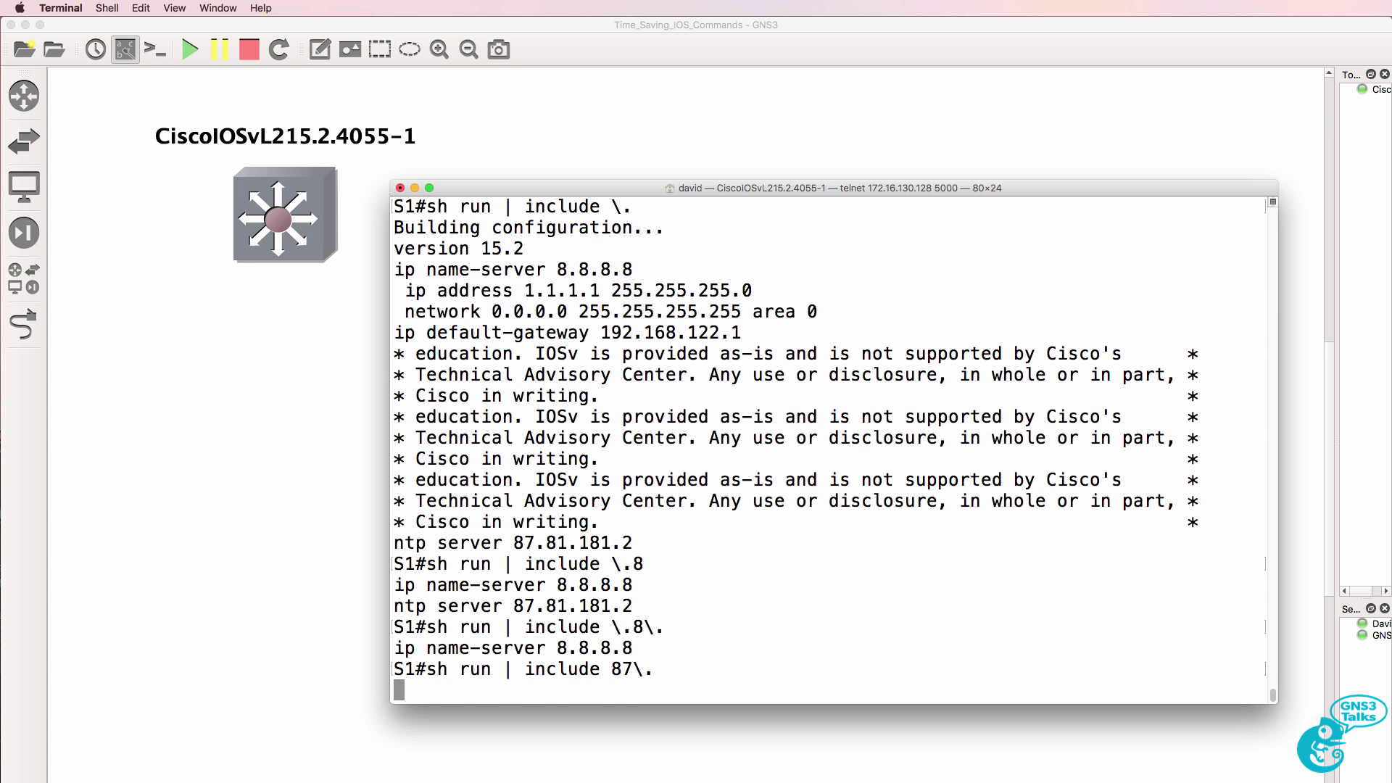
key("Up")
key("Left")
key("BackSpace")
key("Return")
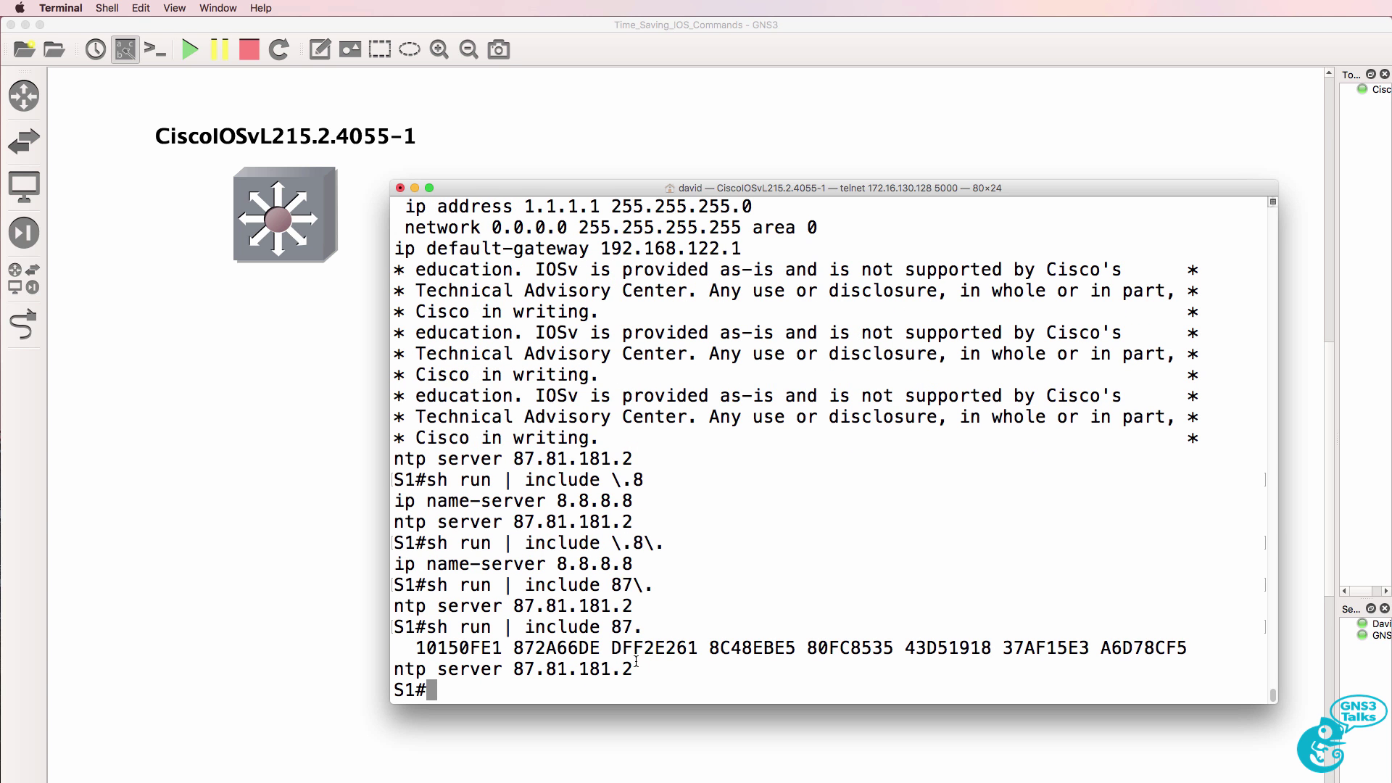
left_click_drag(513, 647, 543, 666)
Step: Run 'sh run | include 87|255' to match lines containing either 87 or 255
key("Up")
key("BackSpace")
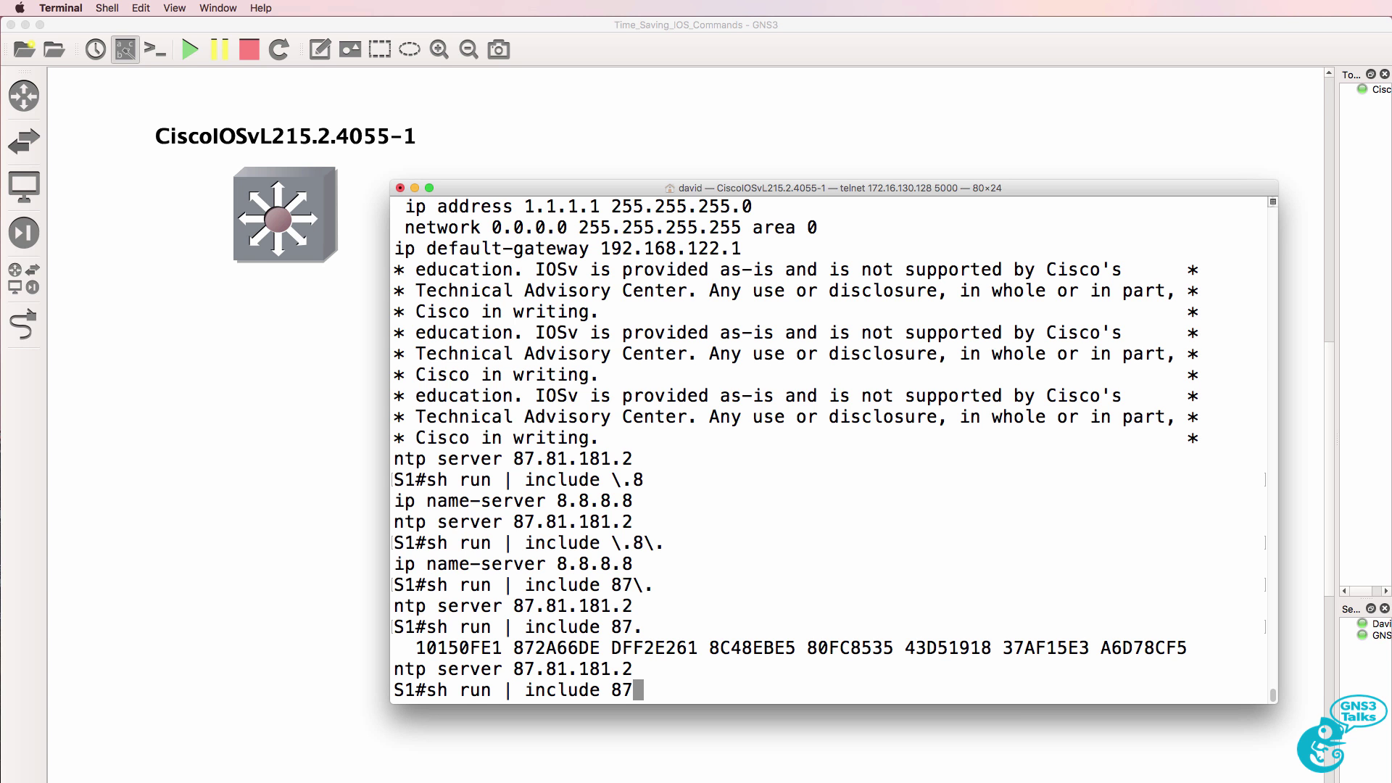
type("|")
type("255")
key("Return")
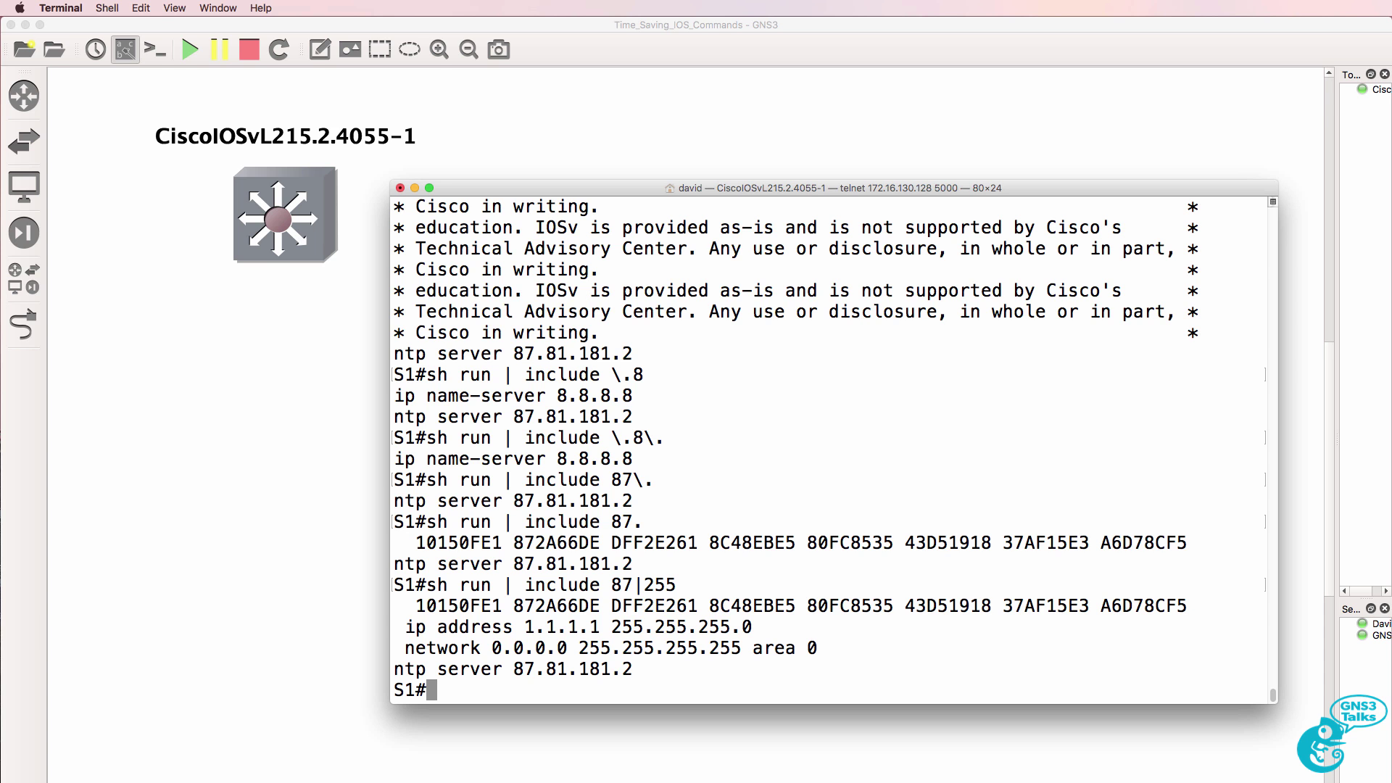
left_click_drag(521, 595, 535, 604)
mouse_move(611, 628)
left_mouse_down()
mouse_move(650, 629)
mouse_move(600, 649)
mouse_move(613, 648)
left_mouse_up()
left_click_drag(514, 668, 547, 668)
left_click_drag(634, 584, 645, 582)
Step: Extend the pattern to '87|255|Technical' to add the Technical Advisory Center lines
key("Up")
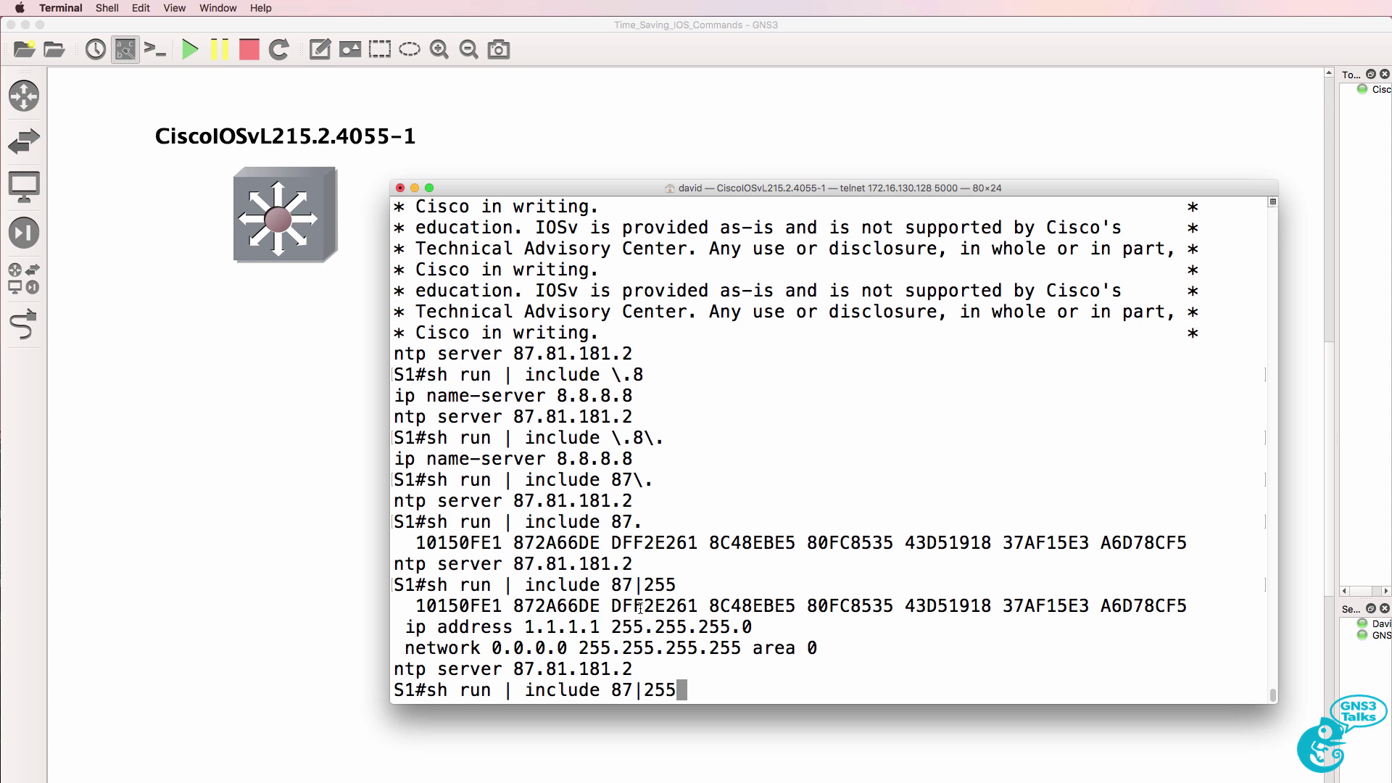
type("|Tech")
key("BackSpace")
key("BackSpace")
type("chnical")
key("Return")
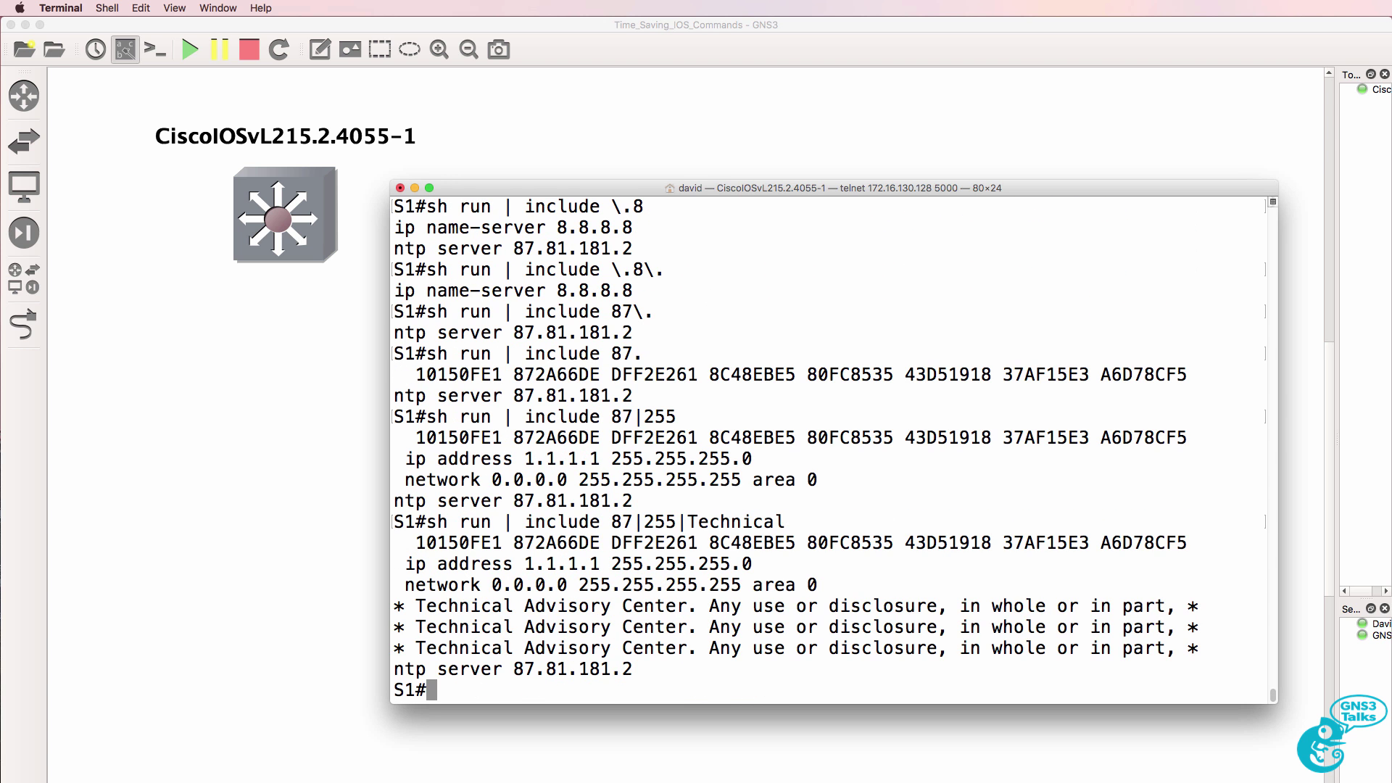
left_click_drag(607, 526, 789, 523)
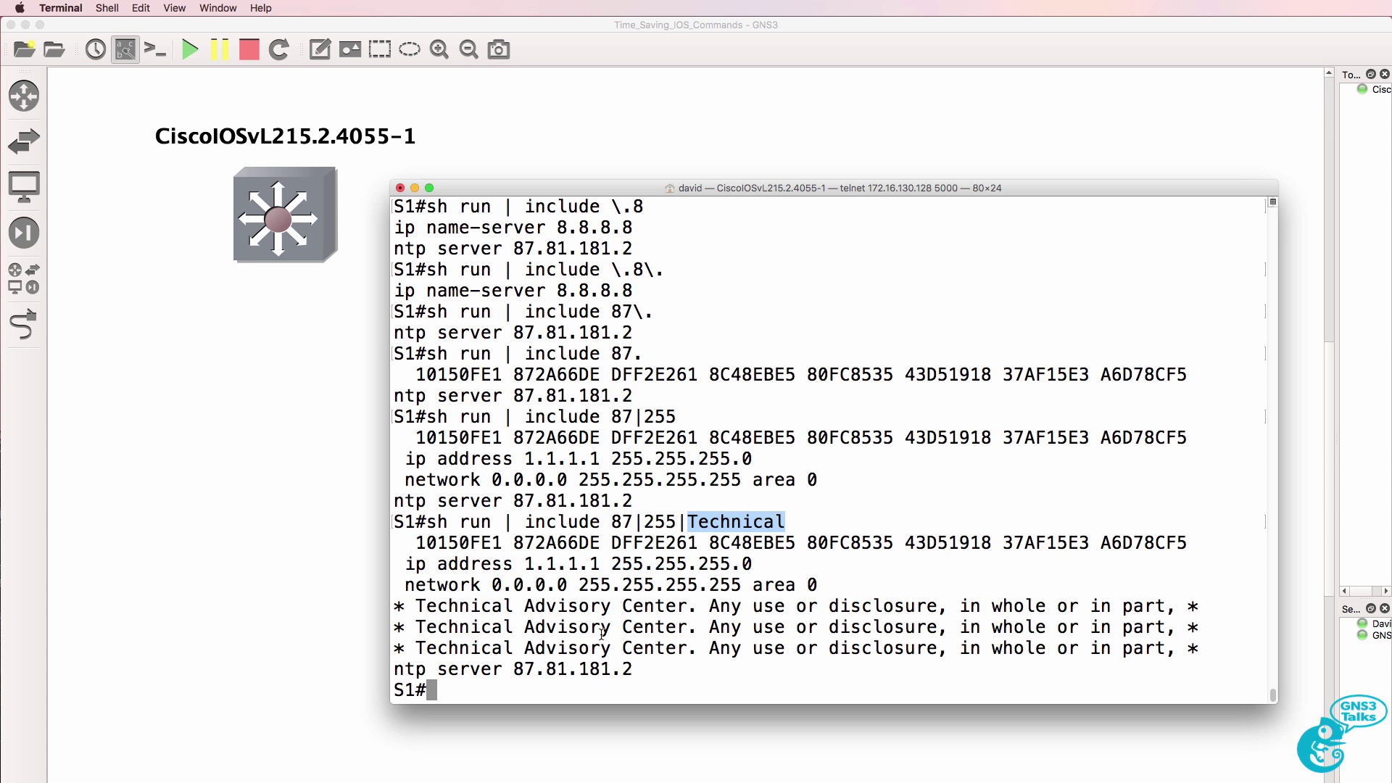
Step: List the 'sh run |' filter options and show only the ospf section
type("sh unr")
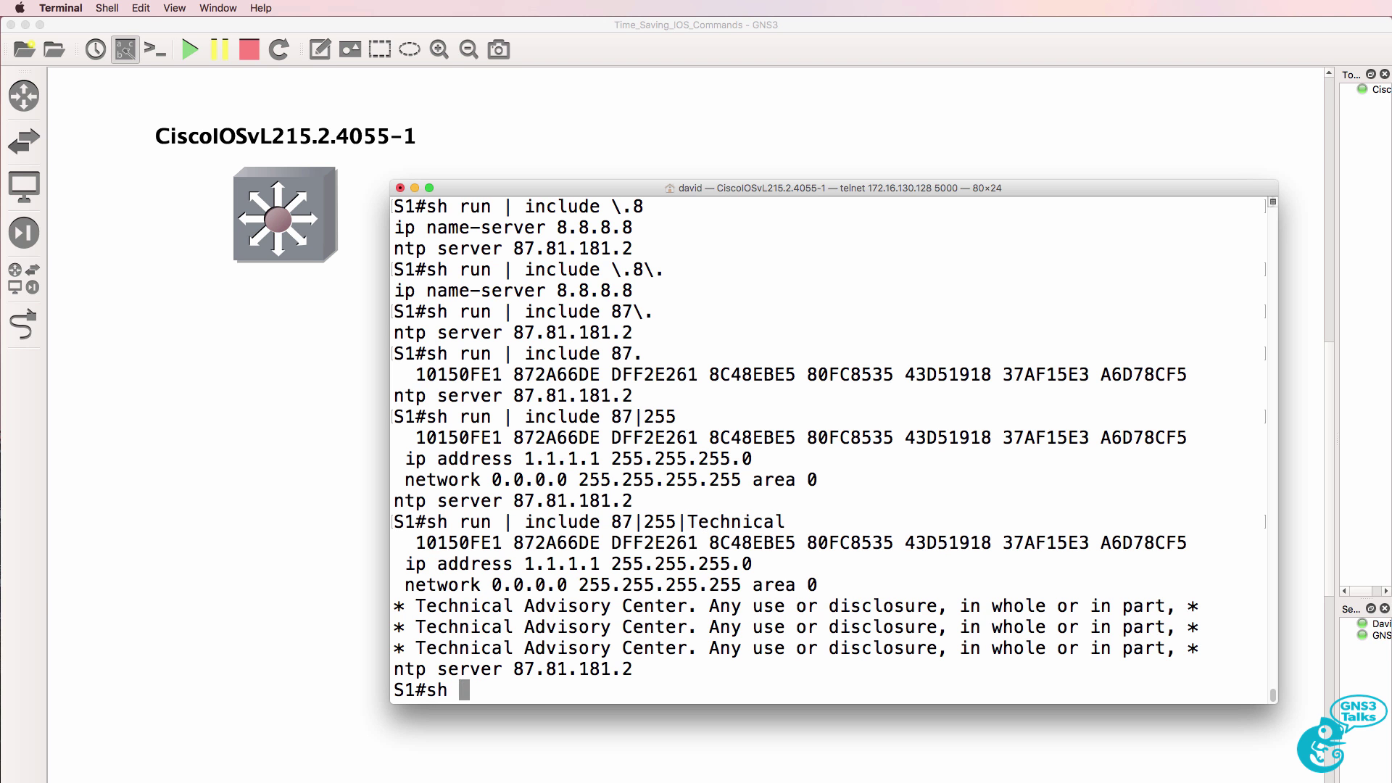
key("BackSpace")
key("BackSpace")
key("BackSpace")
type("run | ?")
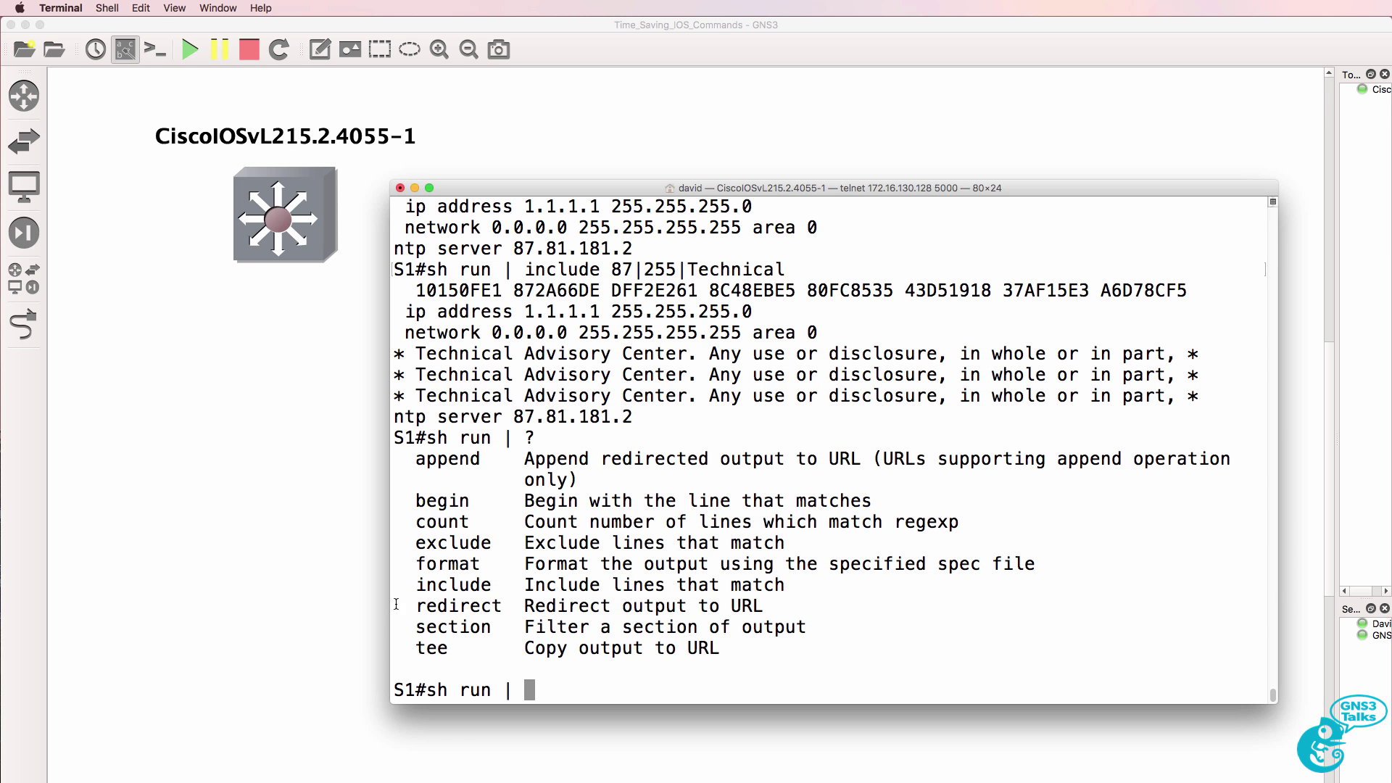
left_click_drag(404, 606, 879, 609)
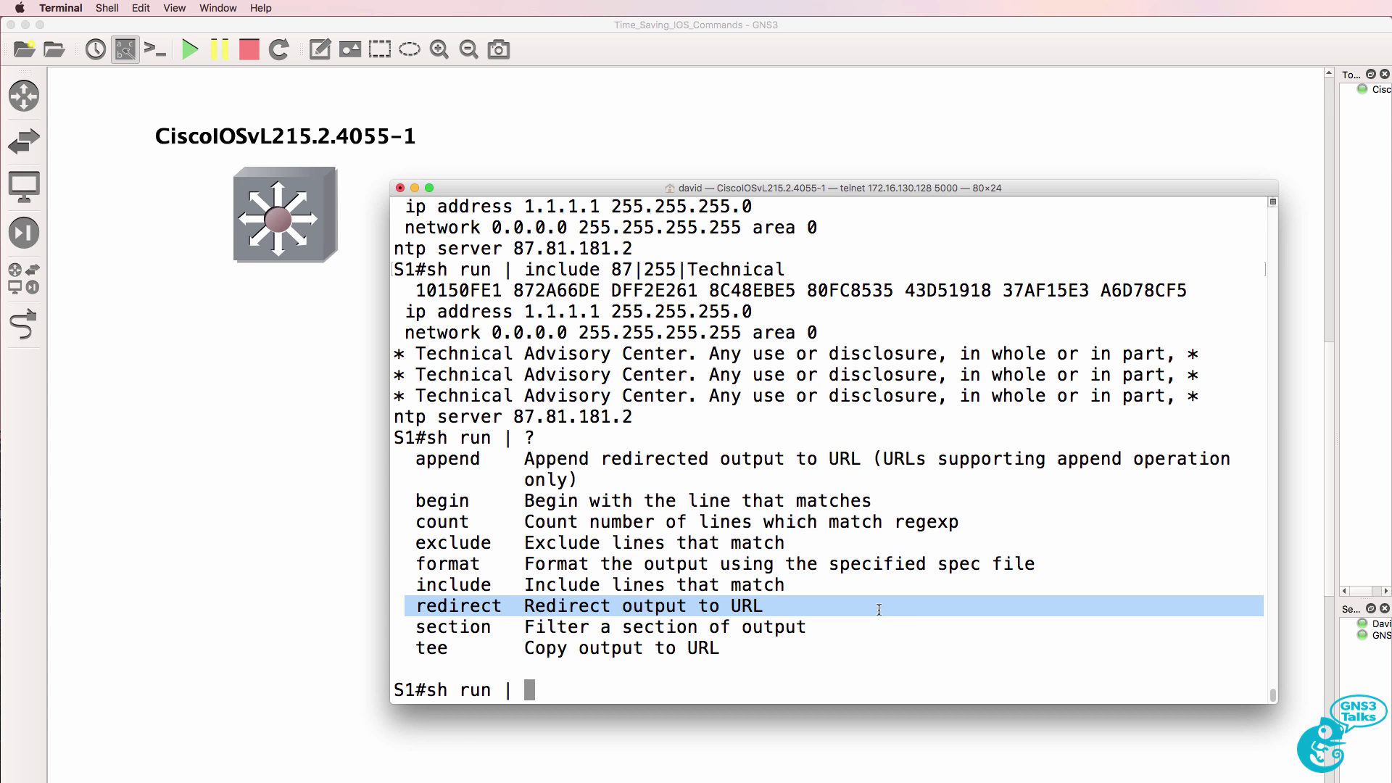
type("sec")
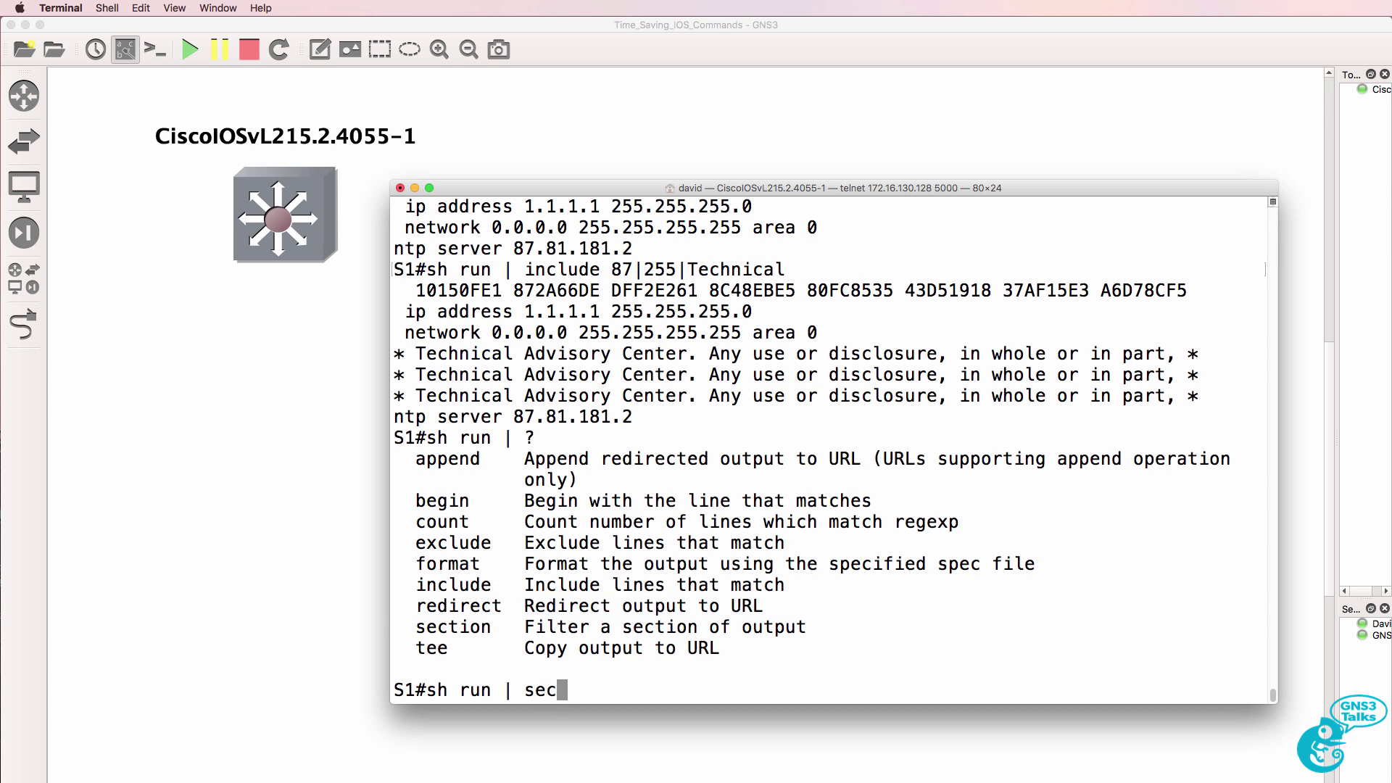
type("tion ospf")
key("Return")
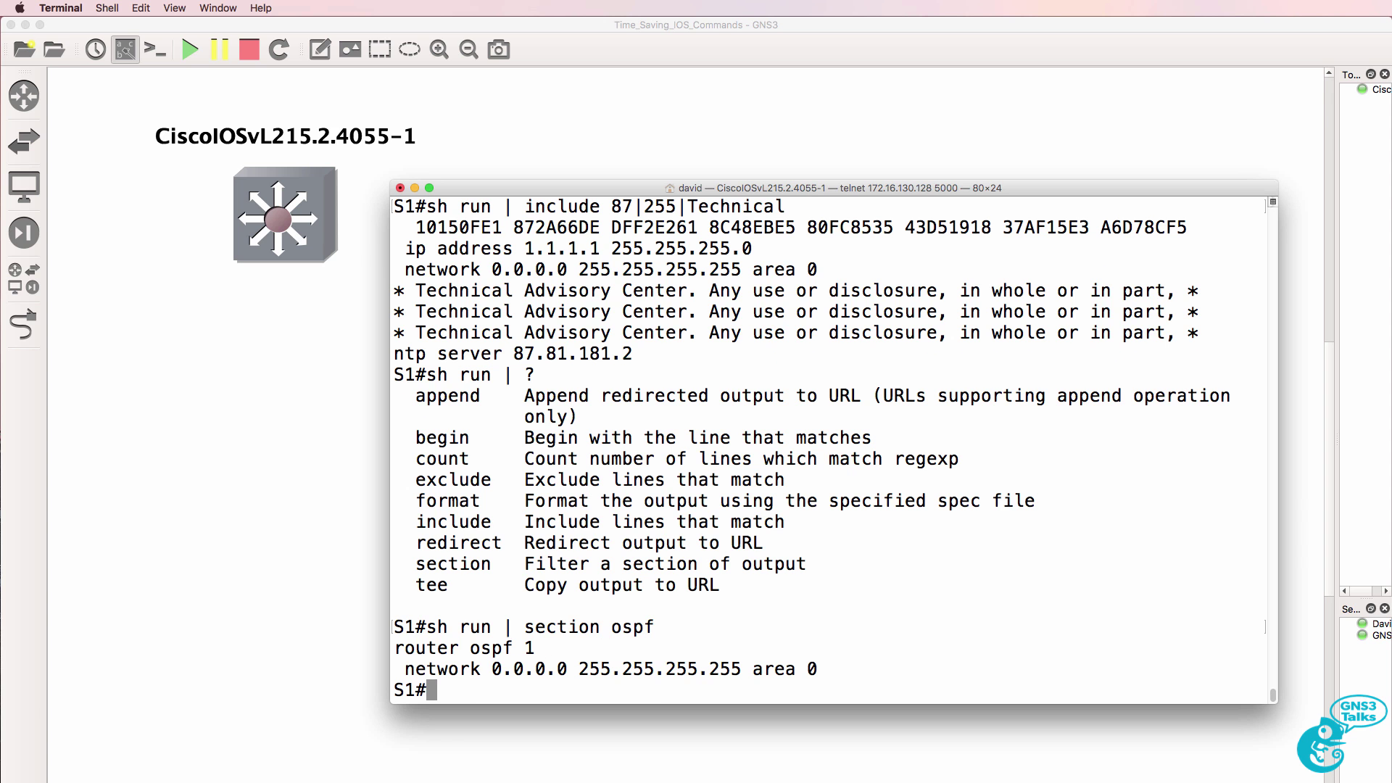
Step: Show the vty section (line vty 0 4) and the con section (line con 0)
key("Up")
key("BackSpace")
key("BackSpace")
key("BackSpace")
key("BackSpace")
type("vty")
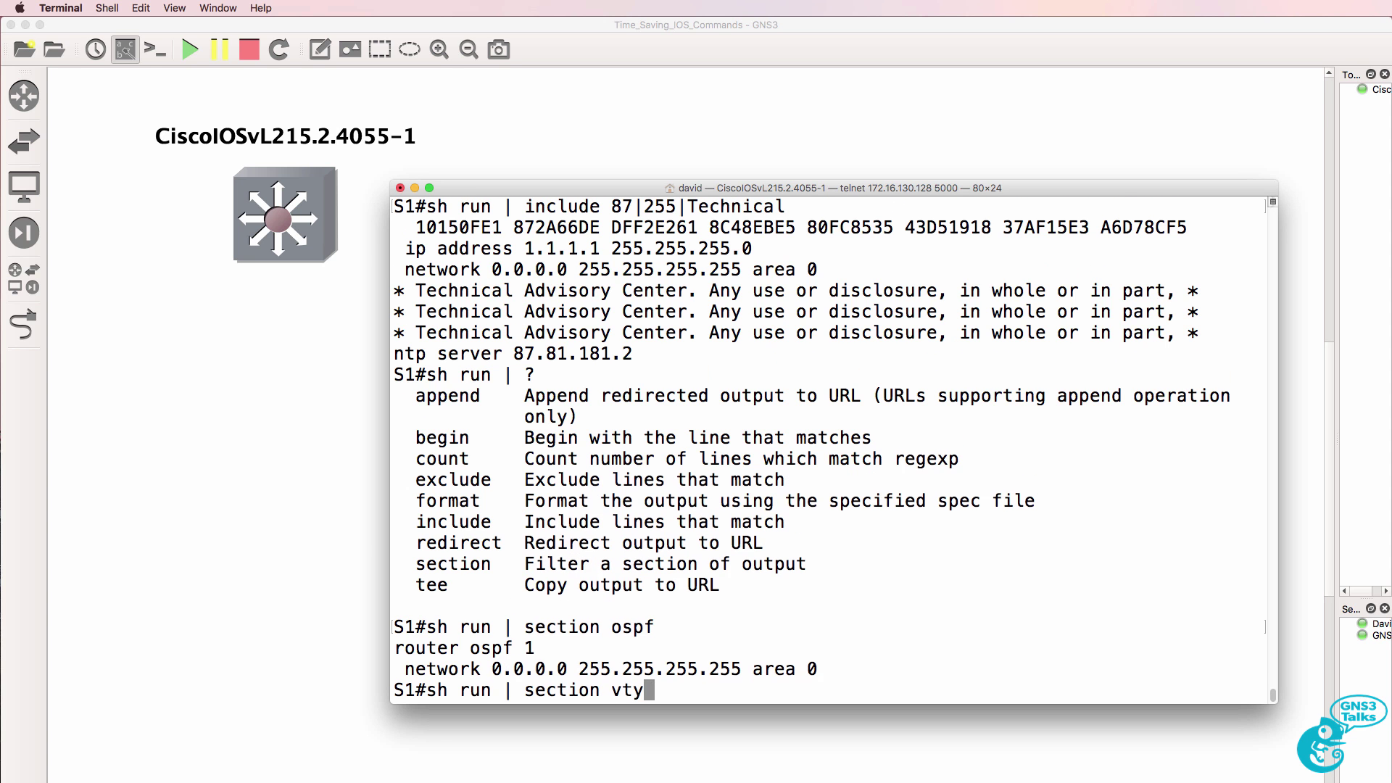
key("Return")
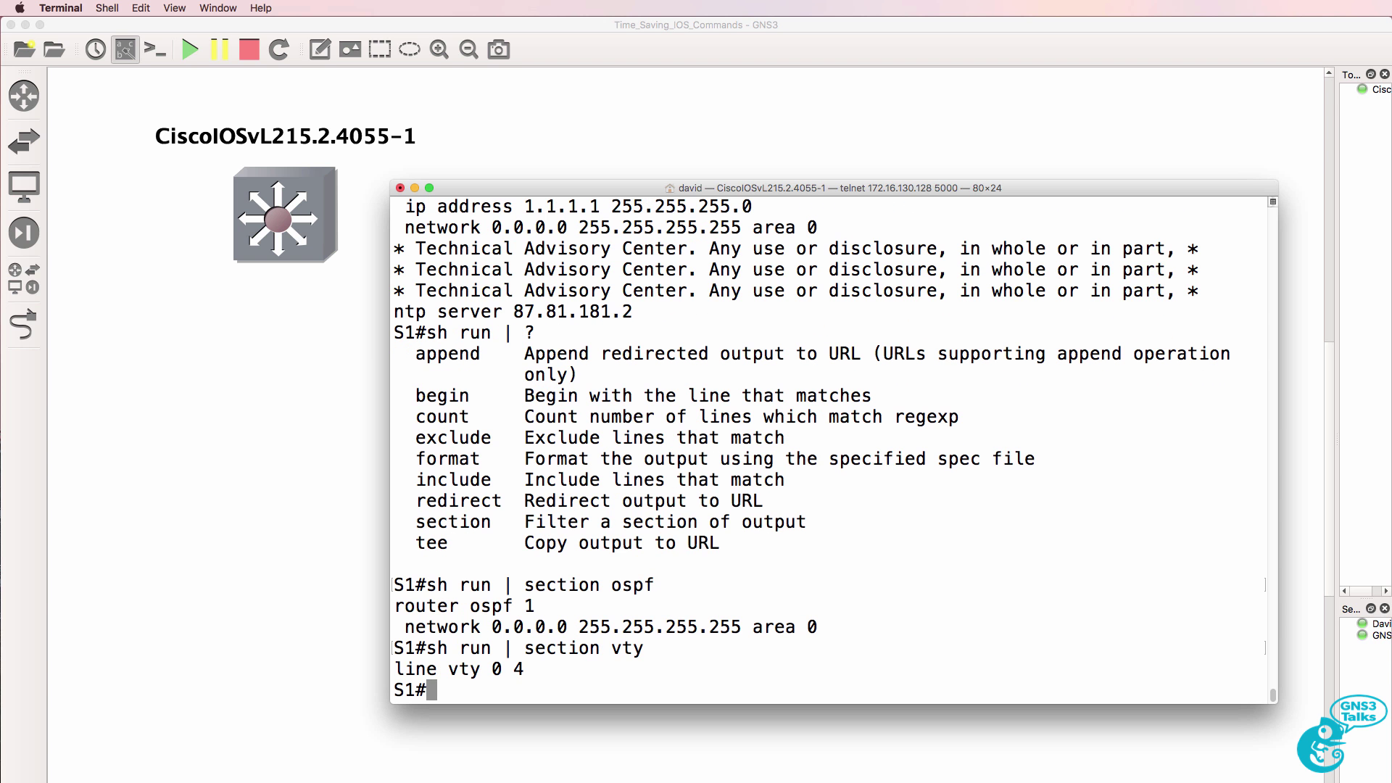
key("Up")
key("BackSpace")
key("BackSpace")
key("BackSpace")
type("con")
key("Return")
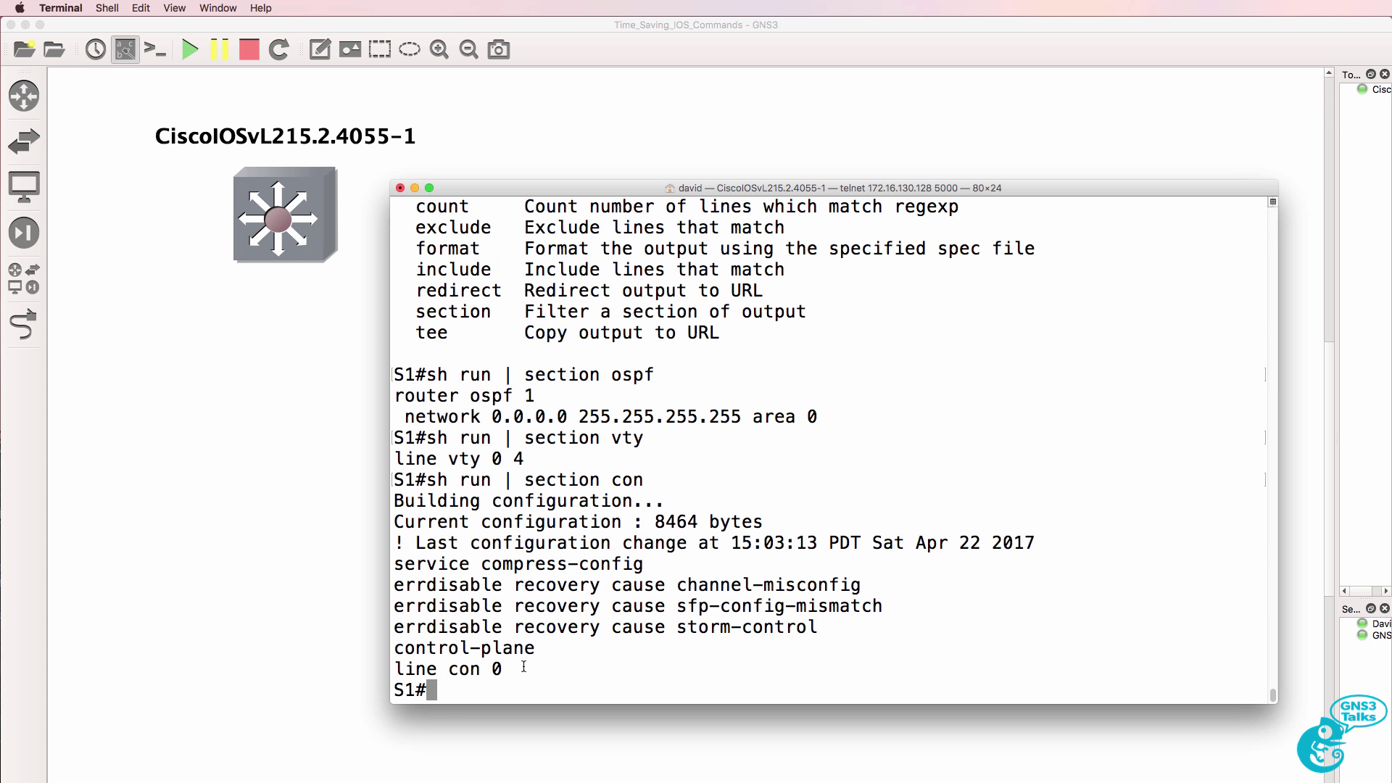
left_click_drag(506, 669, 389, 669)
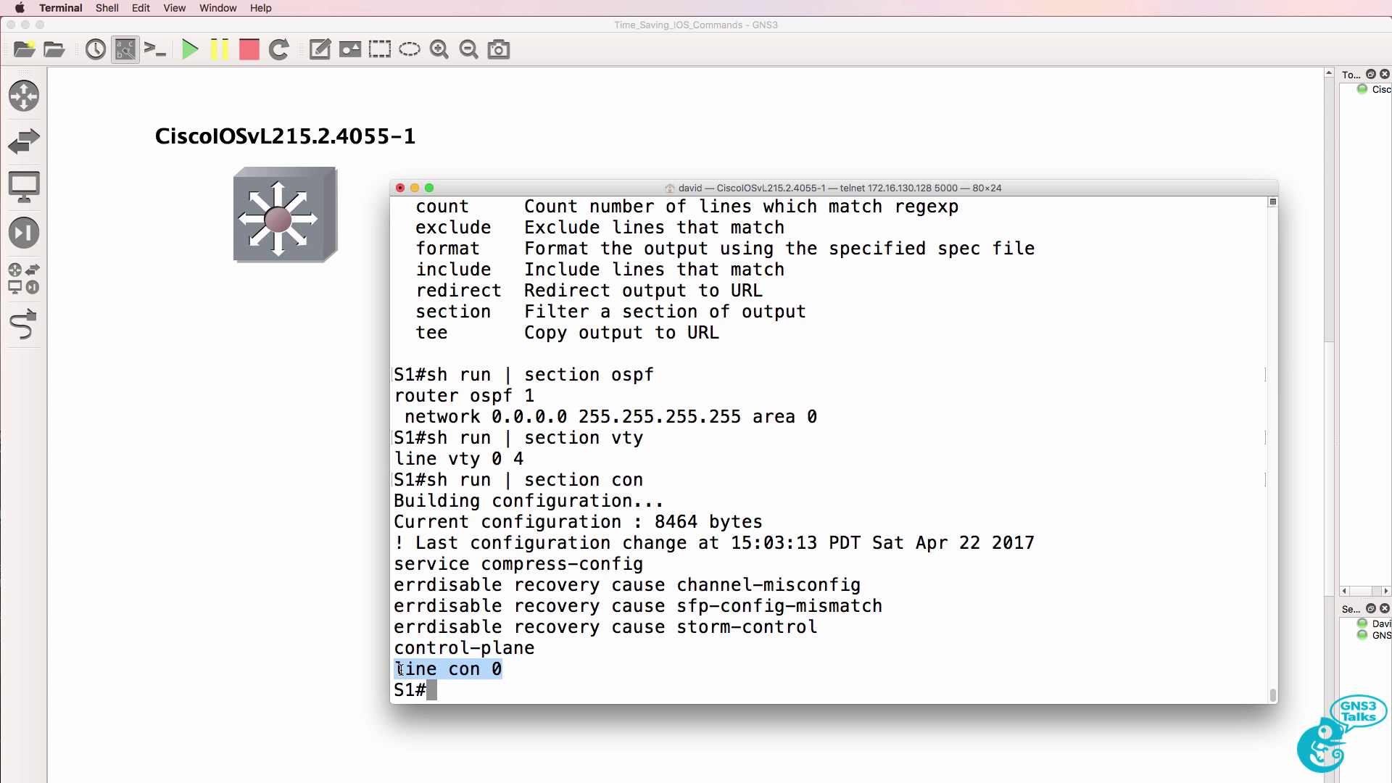
Step: Show the running config of GigabitEthernet0/0, then GigabitEthernet2/0 with VLAN 100, voice VLAN 101 and port-security
type("sh ")
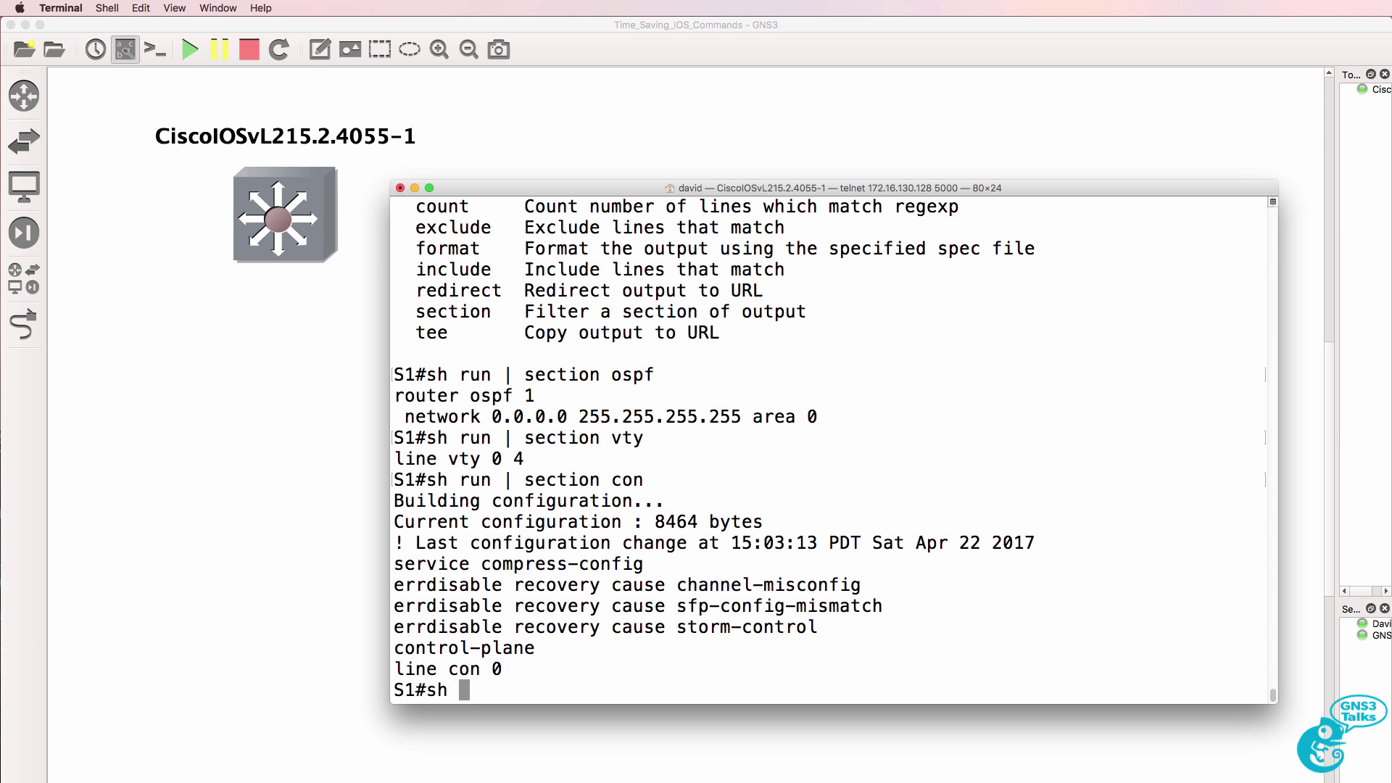
type("run int g0/")
type("0")
key("Return")
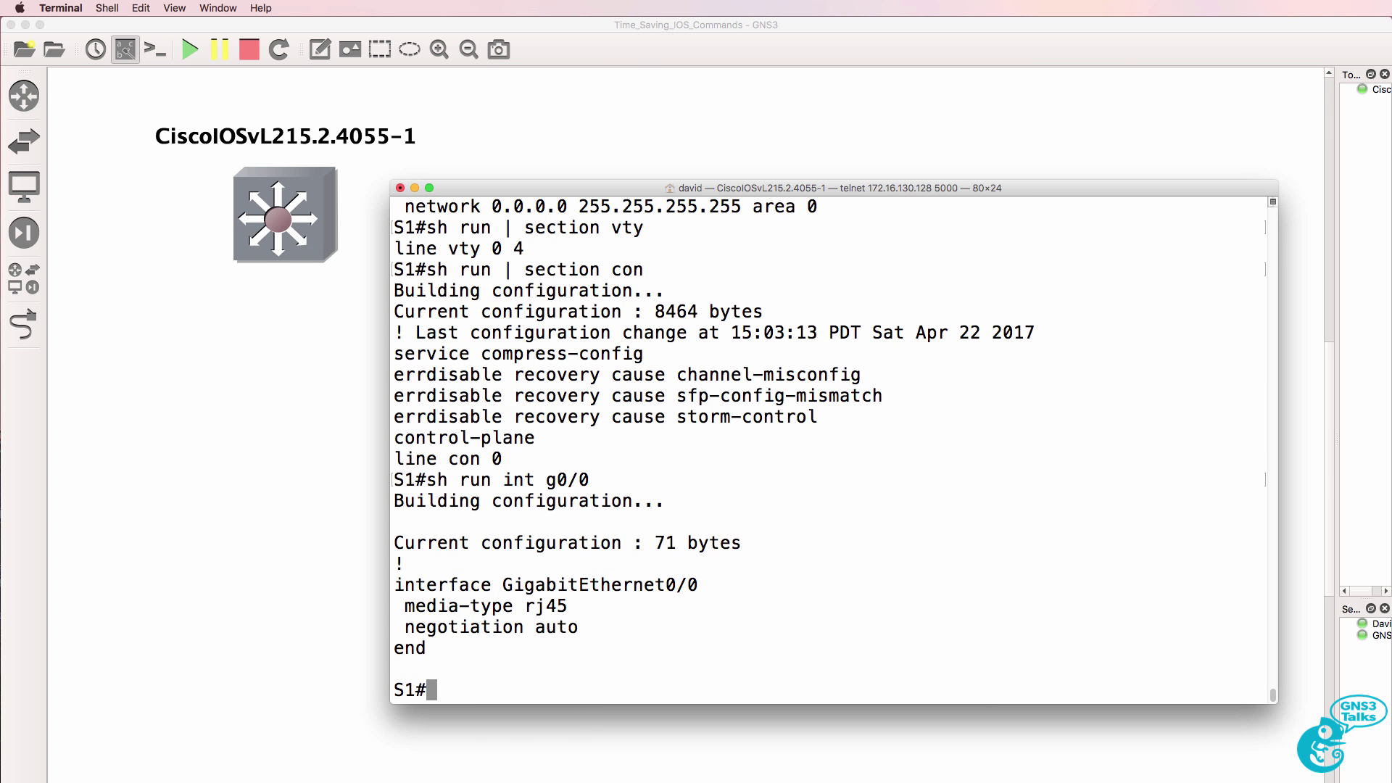
key("Up")
key("BackSpace")
key("BackSpace")
key("BackSpace")
type("2/0")
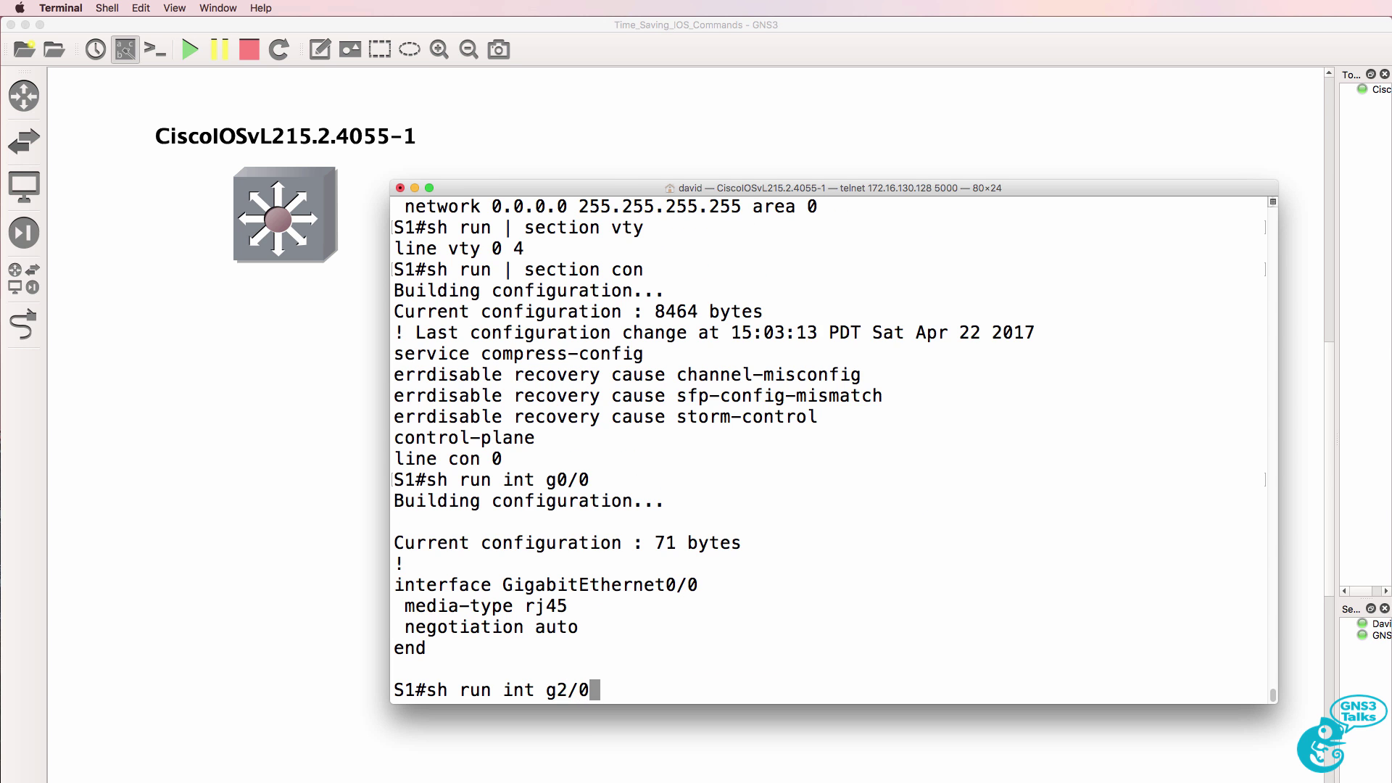
key("Return")
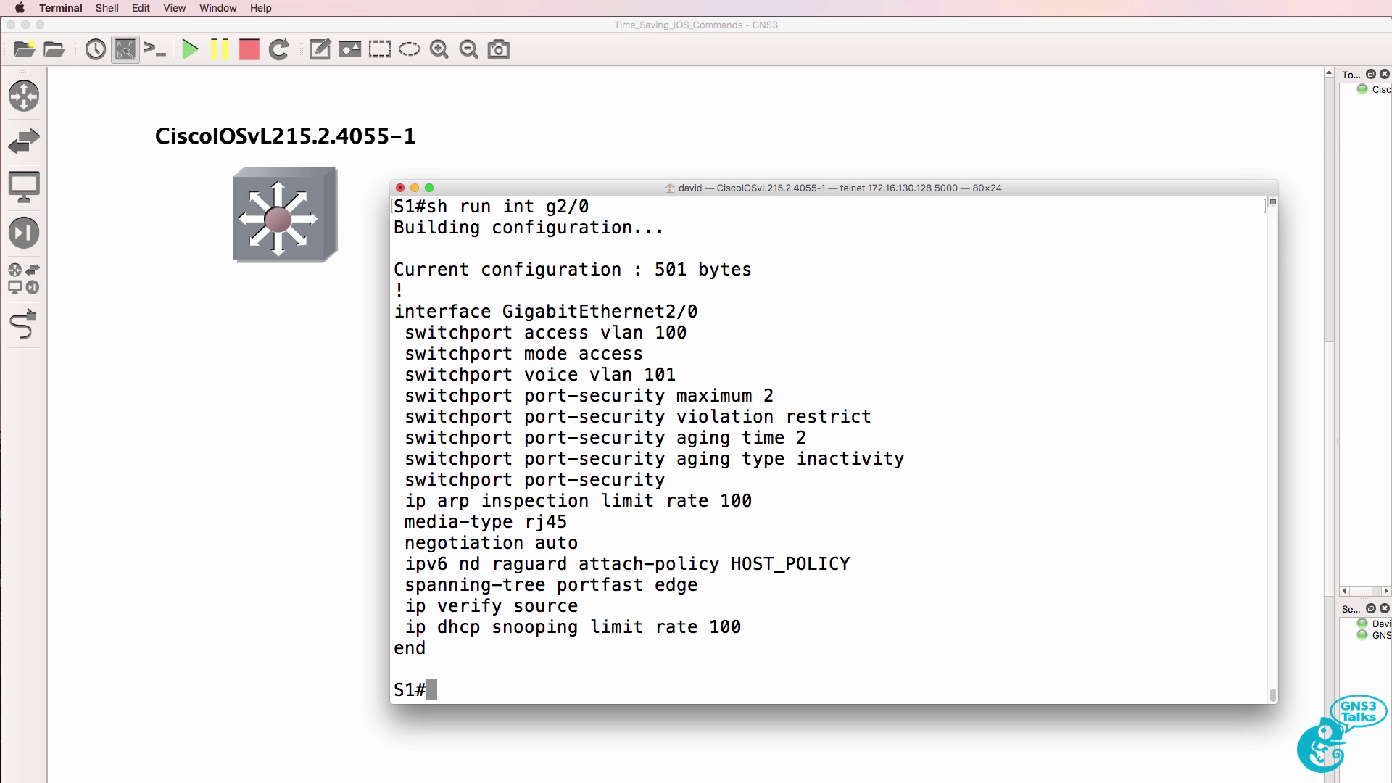
Step: List the 'sh run' options and run 'sh run all' to include default settings
type("sh run ?")
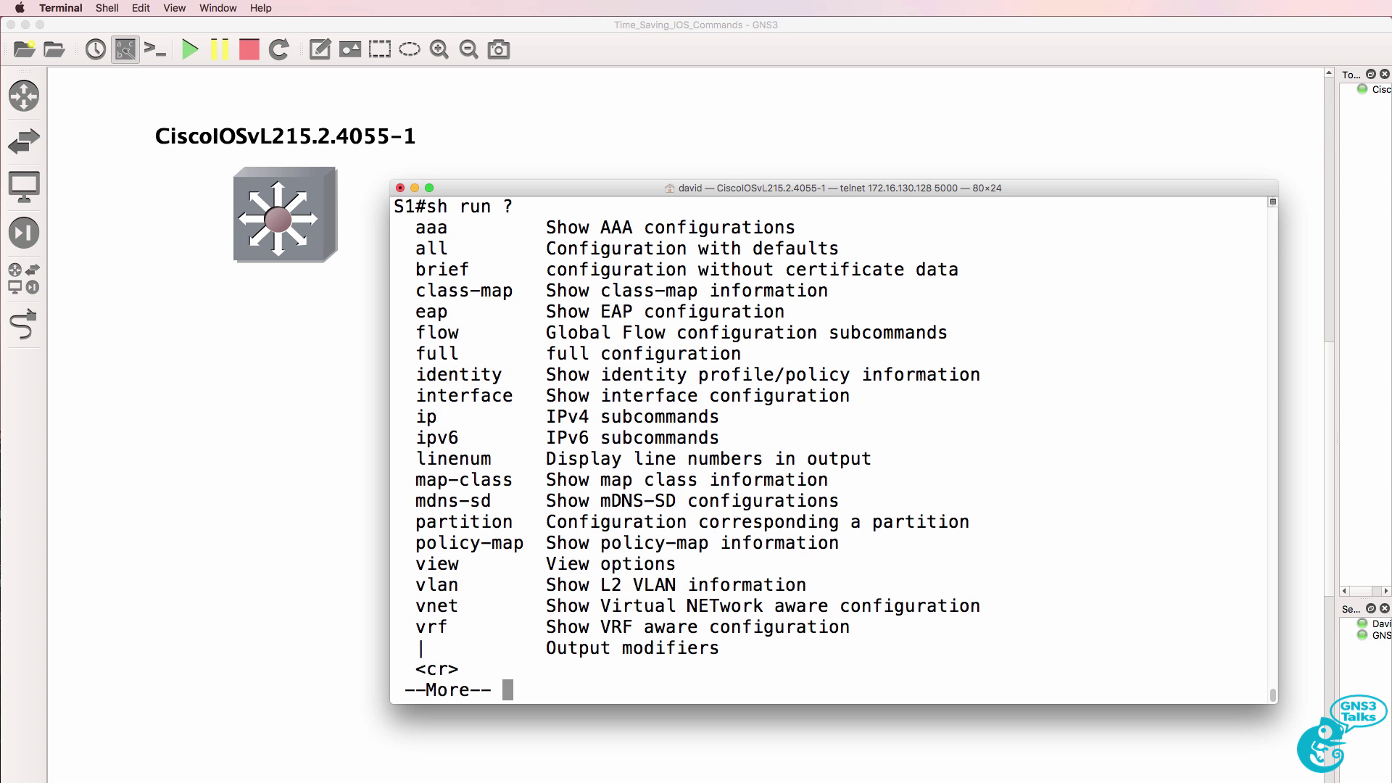
key("space")
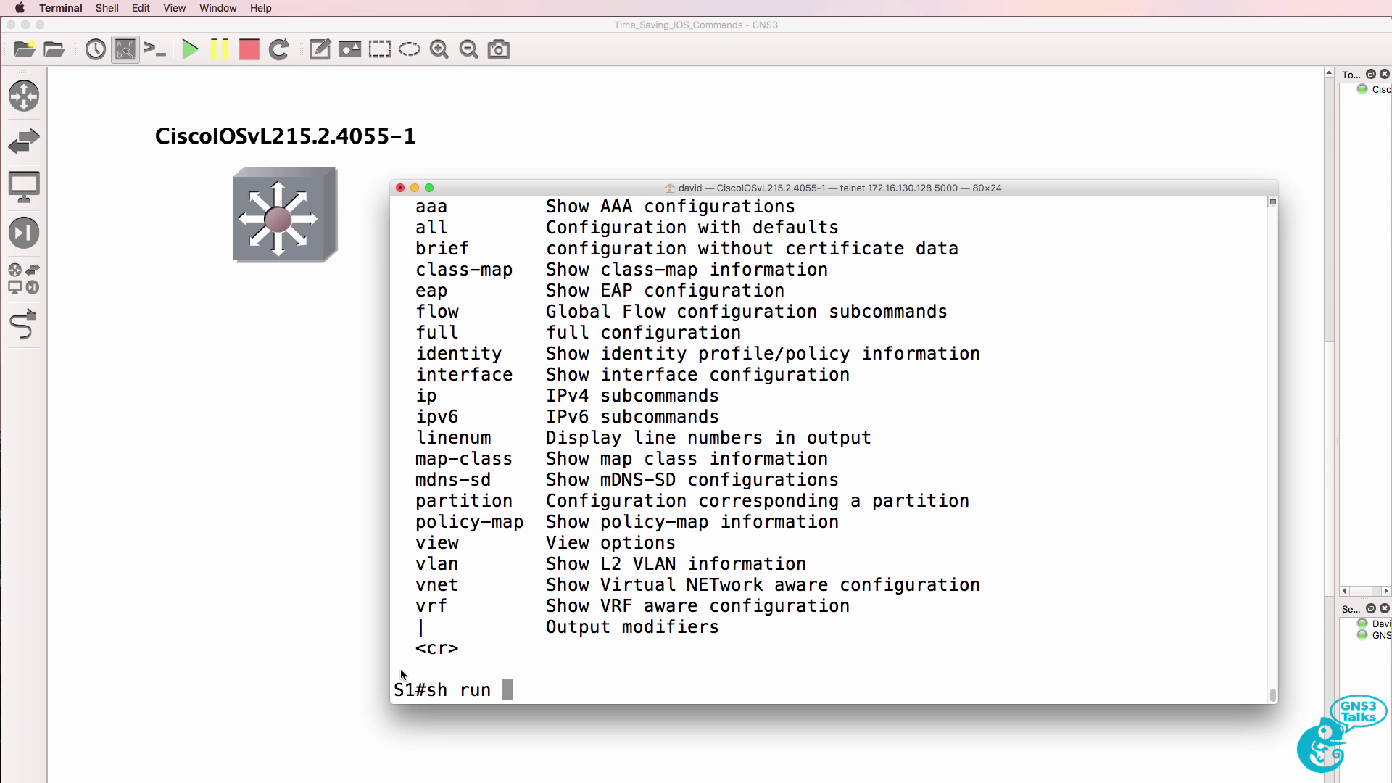
left_click_drag(416, 227, 861, 226)
type("all")
key("Return")
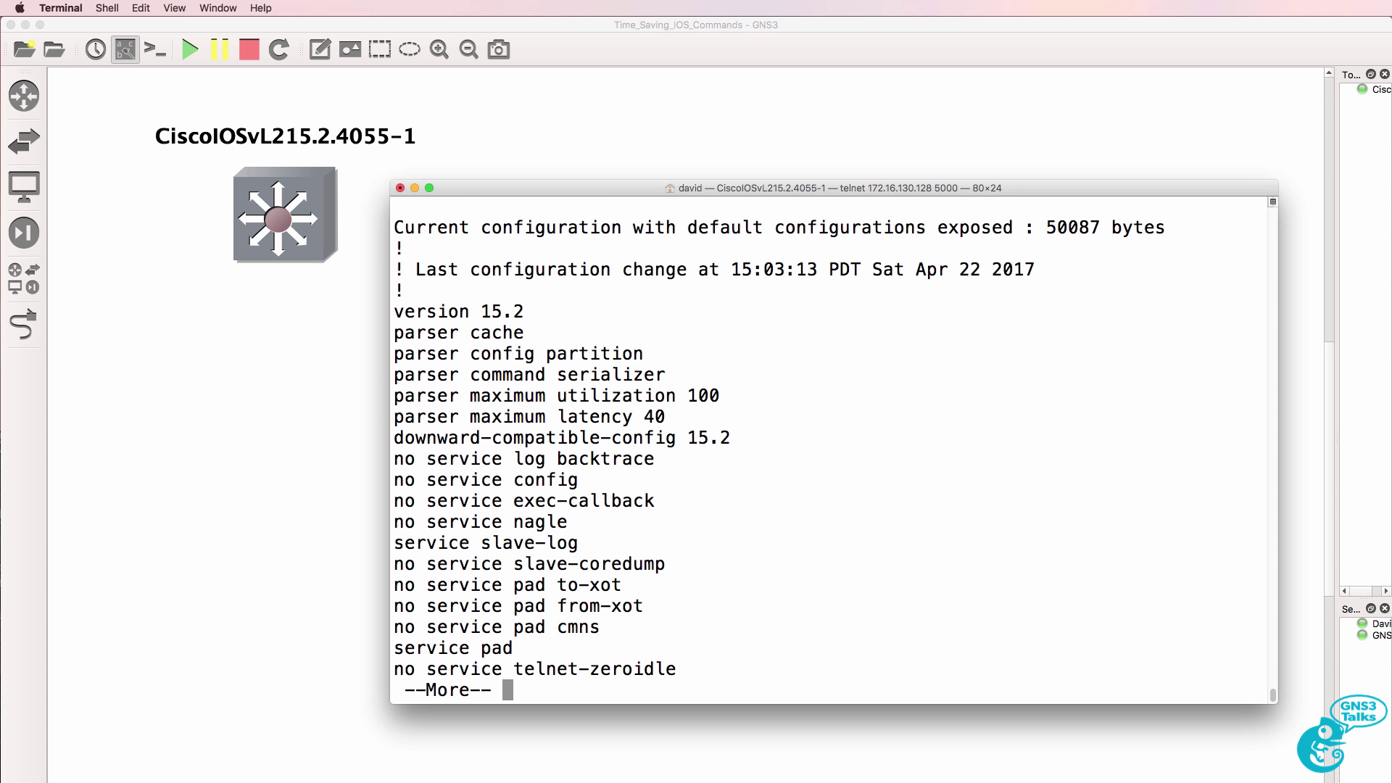
Step: Page through the 50087-byte default-inclusive config to its final mpls oam lines
left_click_drag(398, 332, 756, 429)
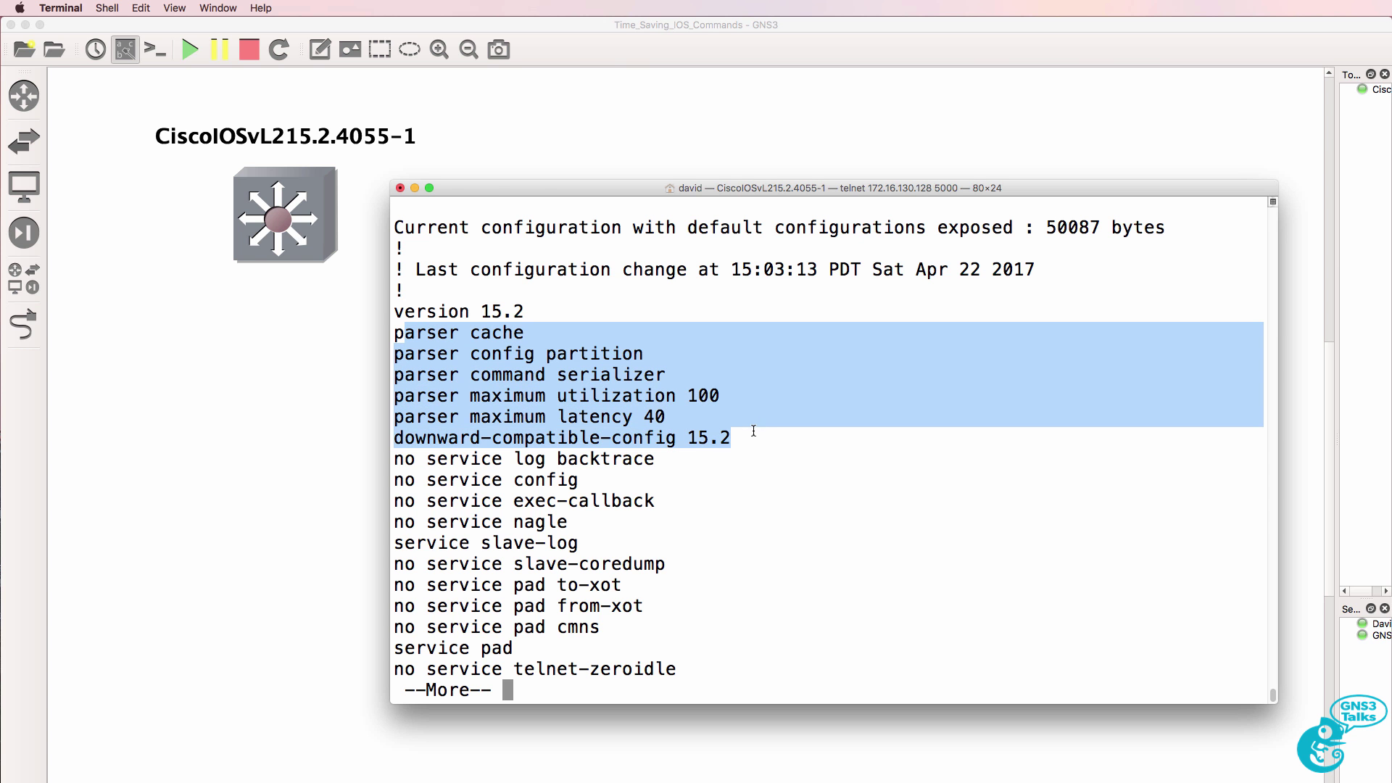
key("space")
key("space")
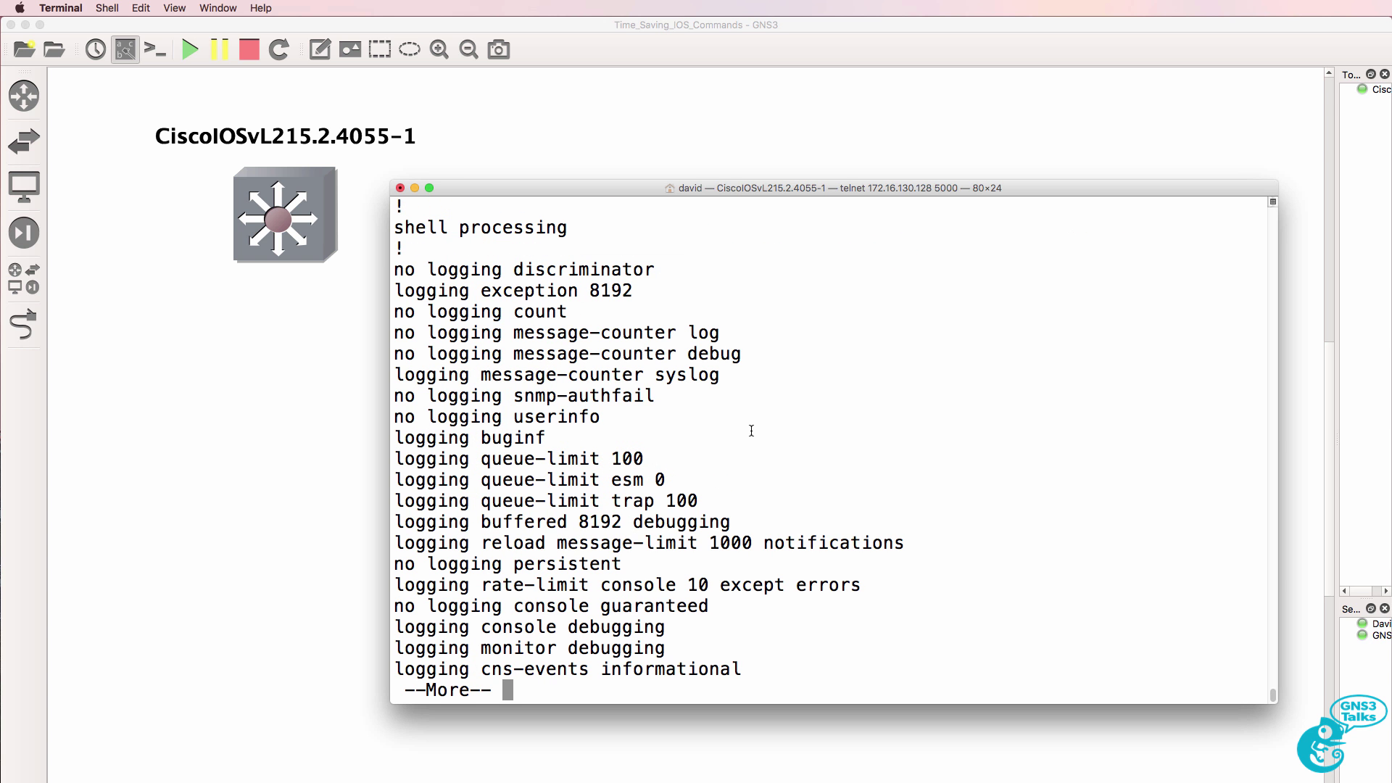
key("space")
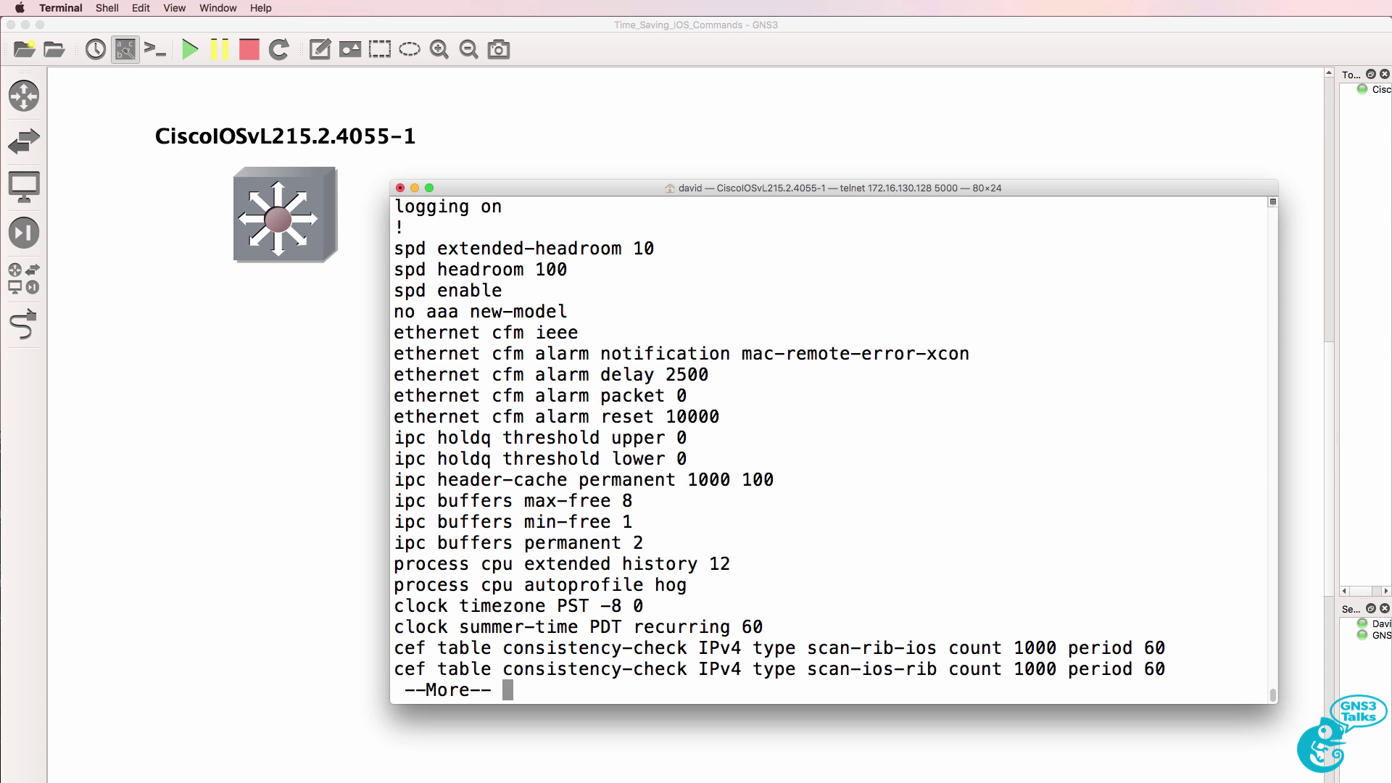
key("space")
key("space")
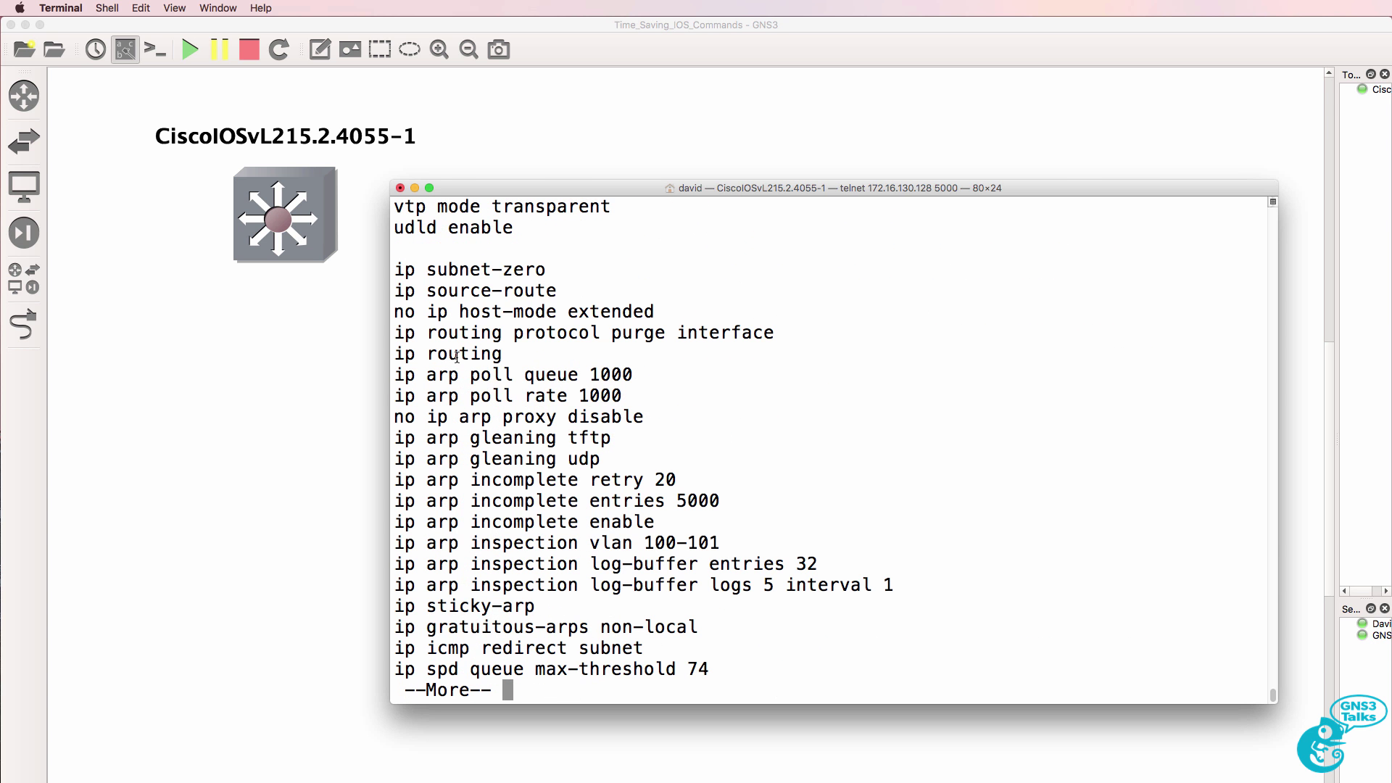
key("space")
key("space")
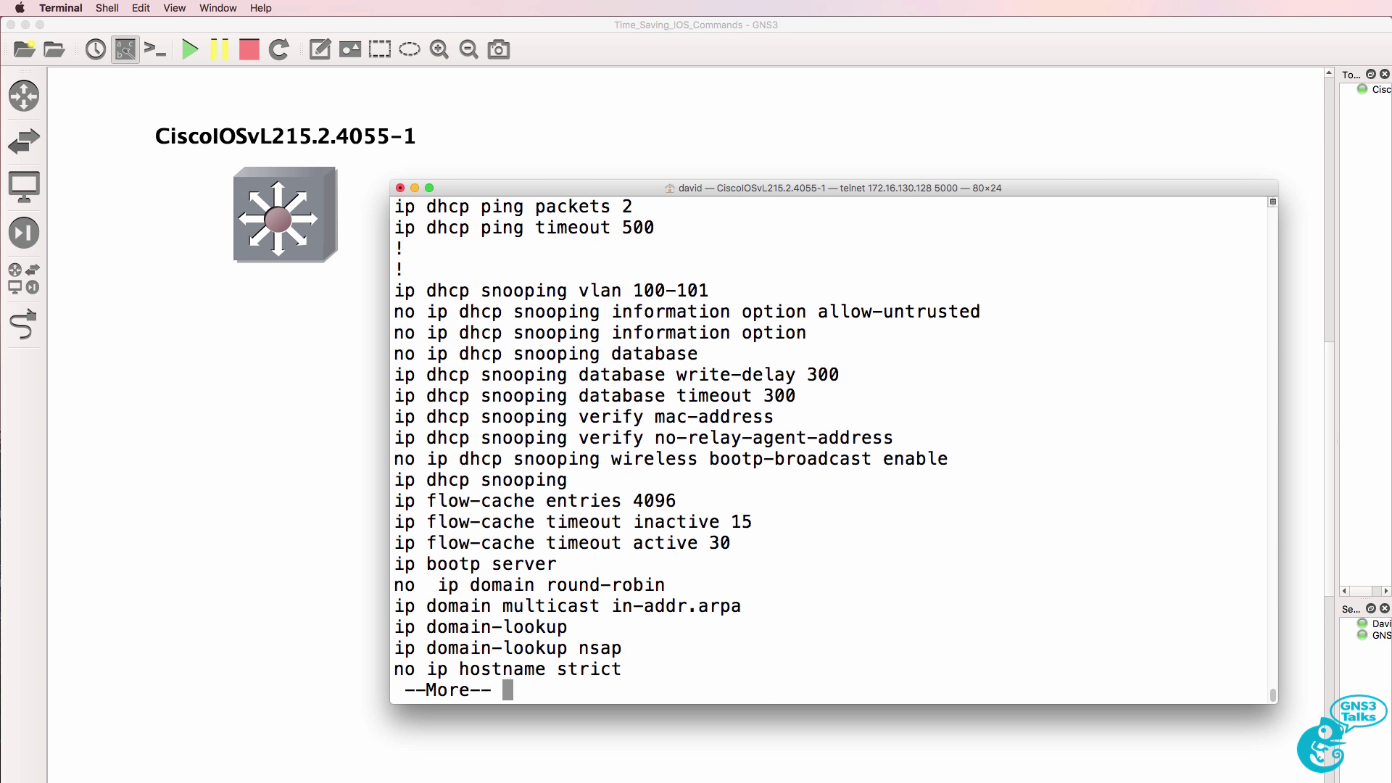
key("space")
key("space")
key("space")
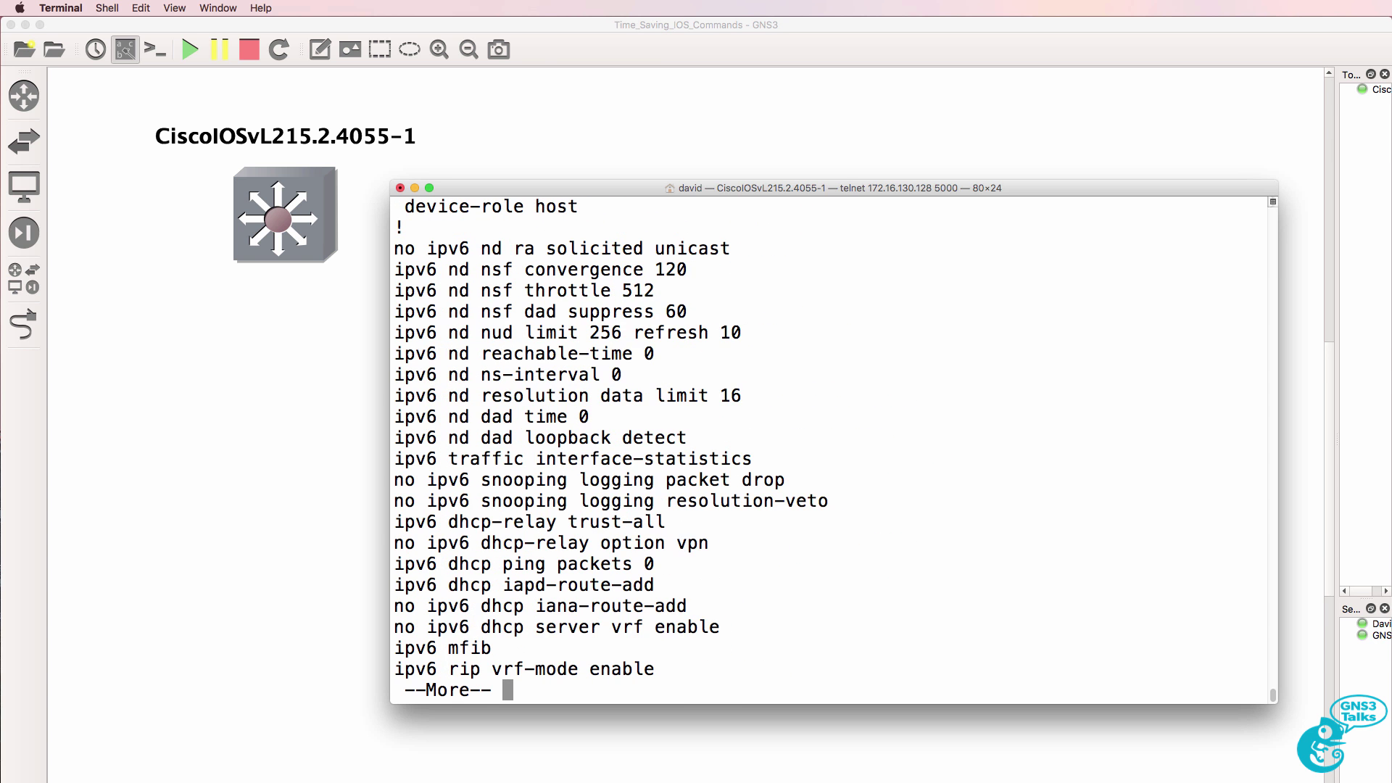
key("space")
type("q")
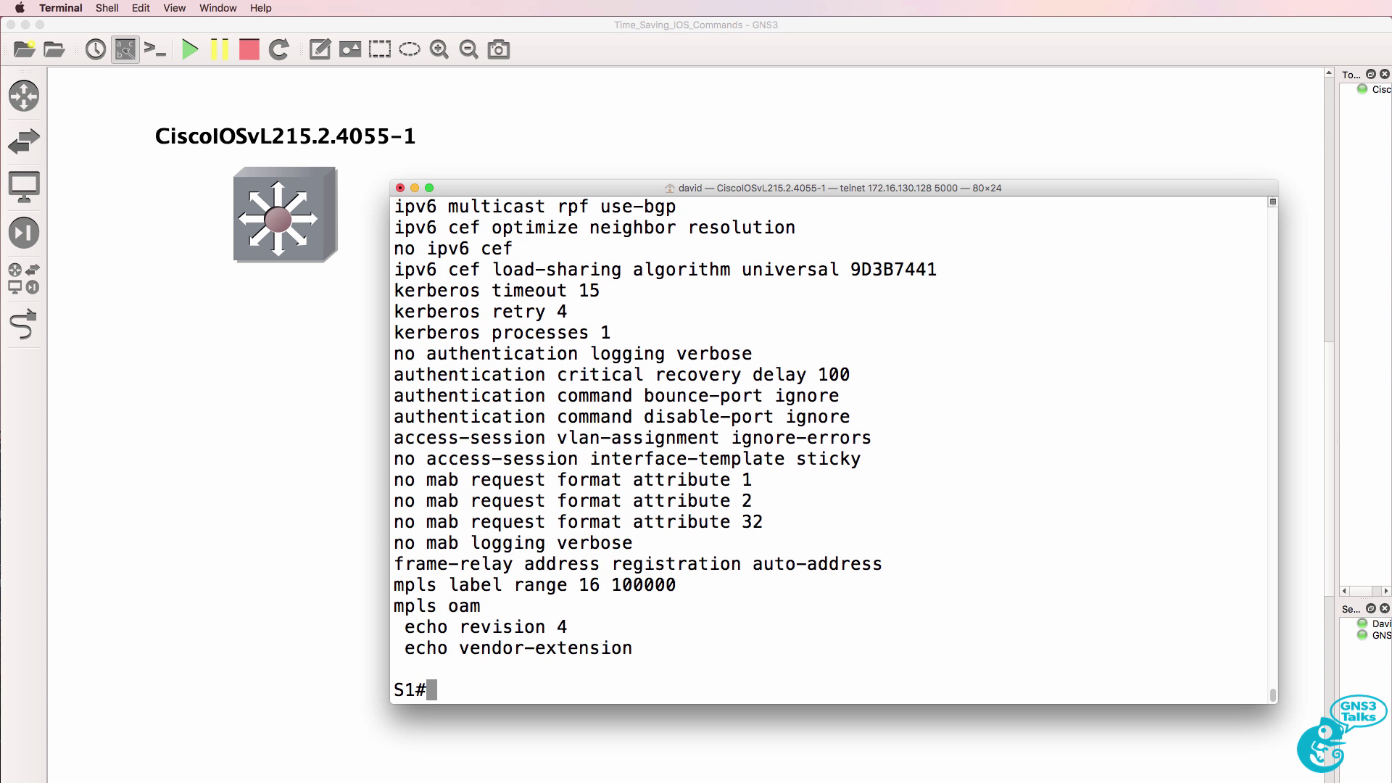
type("sh run int g")
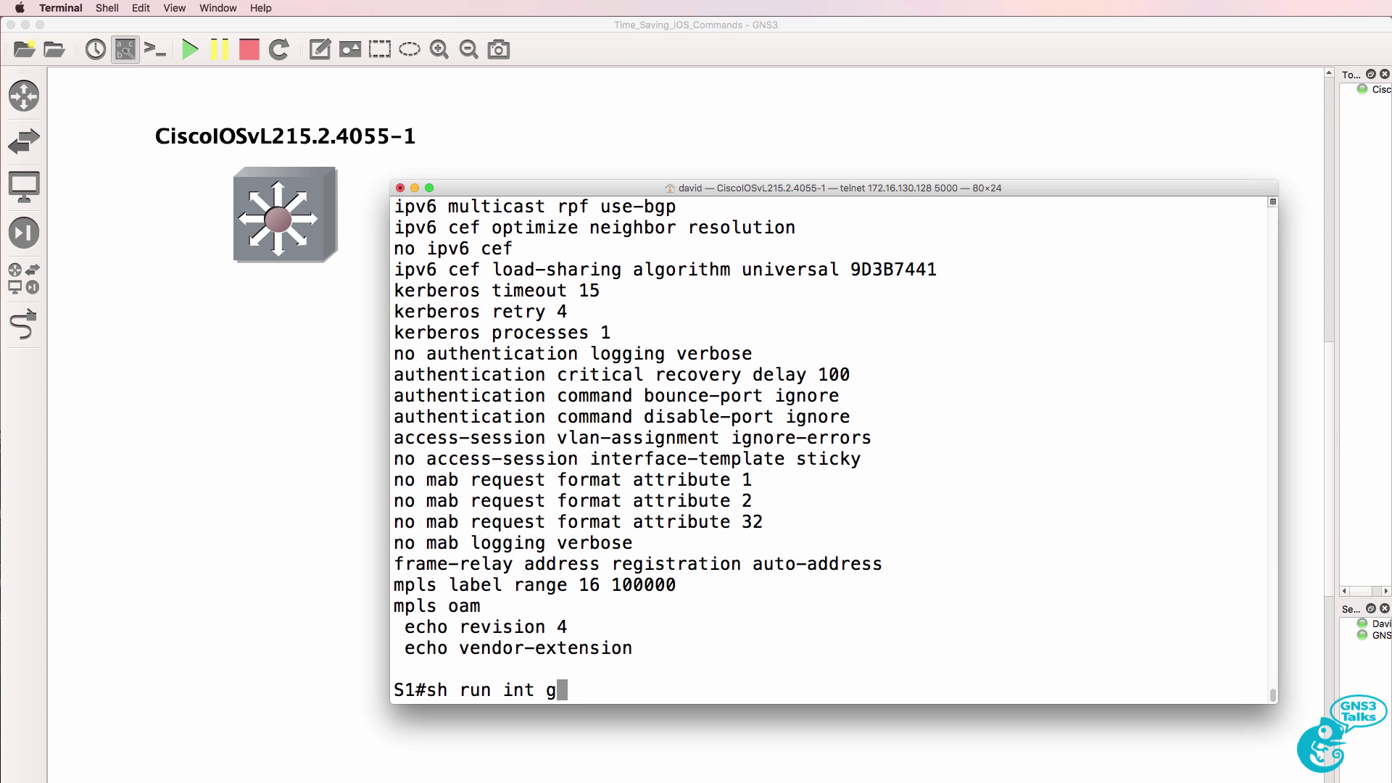
type("1/0")
Step: Show the default-only GigabitEthernet1/0 config, then the 501-byte GigabitEthernet2/3 config
key("Return")
key("Up")
key("BackSpace")
key("BackSpace")
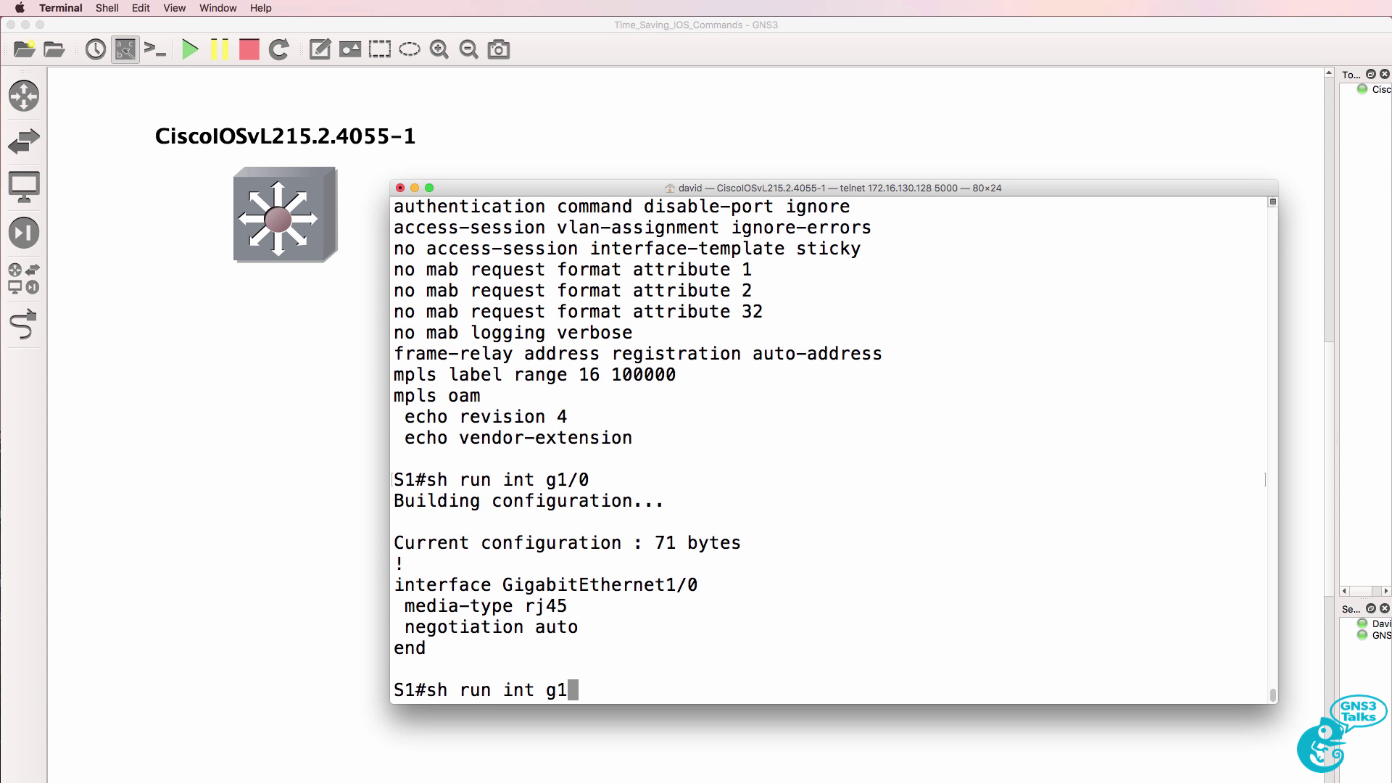
key("BackSpace")
type("2/1")
key("BackSpace")
type("3")
key("Return")
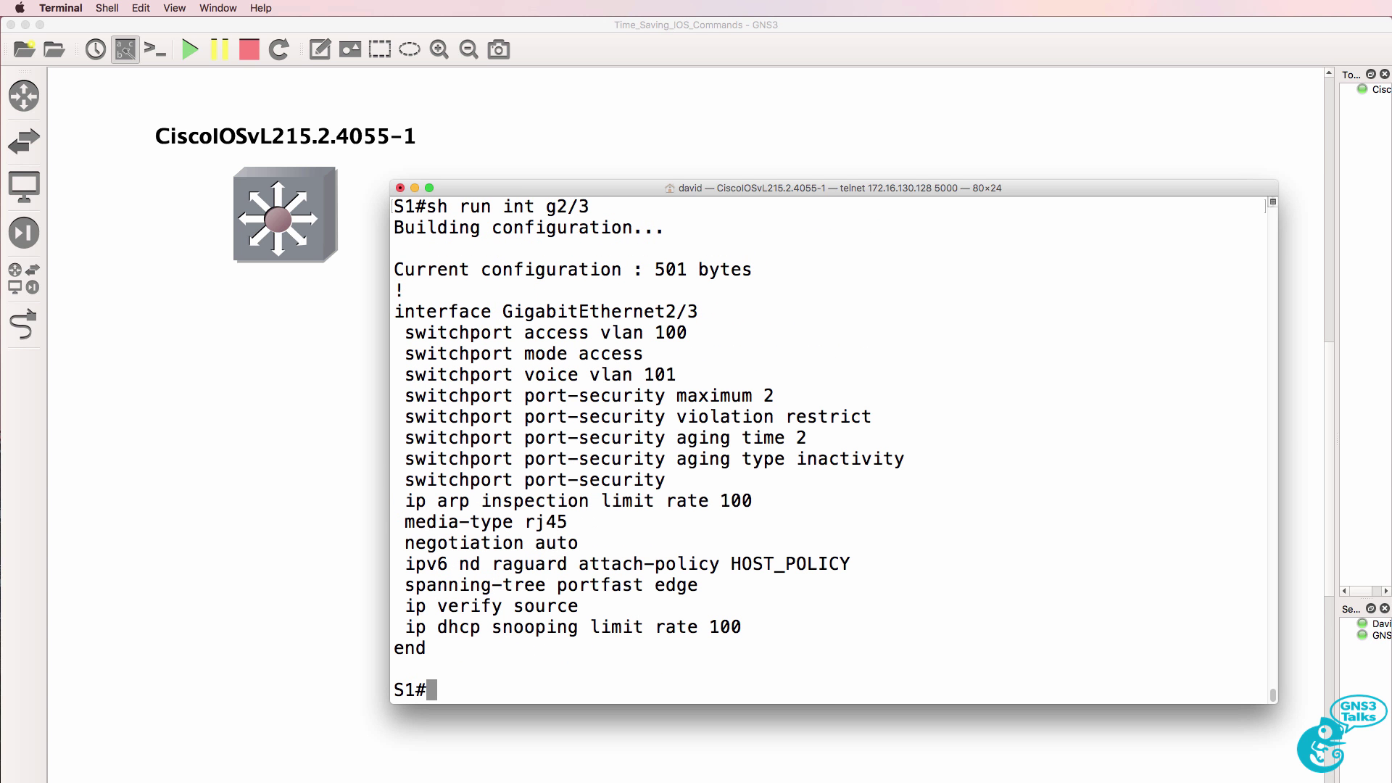
Step: In global config mode, run 'default interface gigabitEthernet 2/3' to reset the port
type("conf t")
key("Return")
type("defaul")
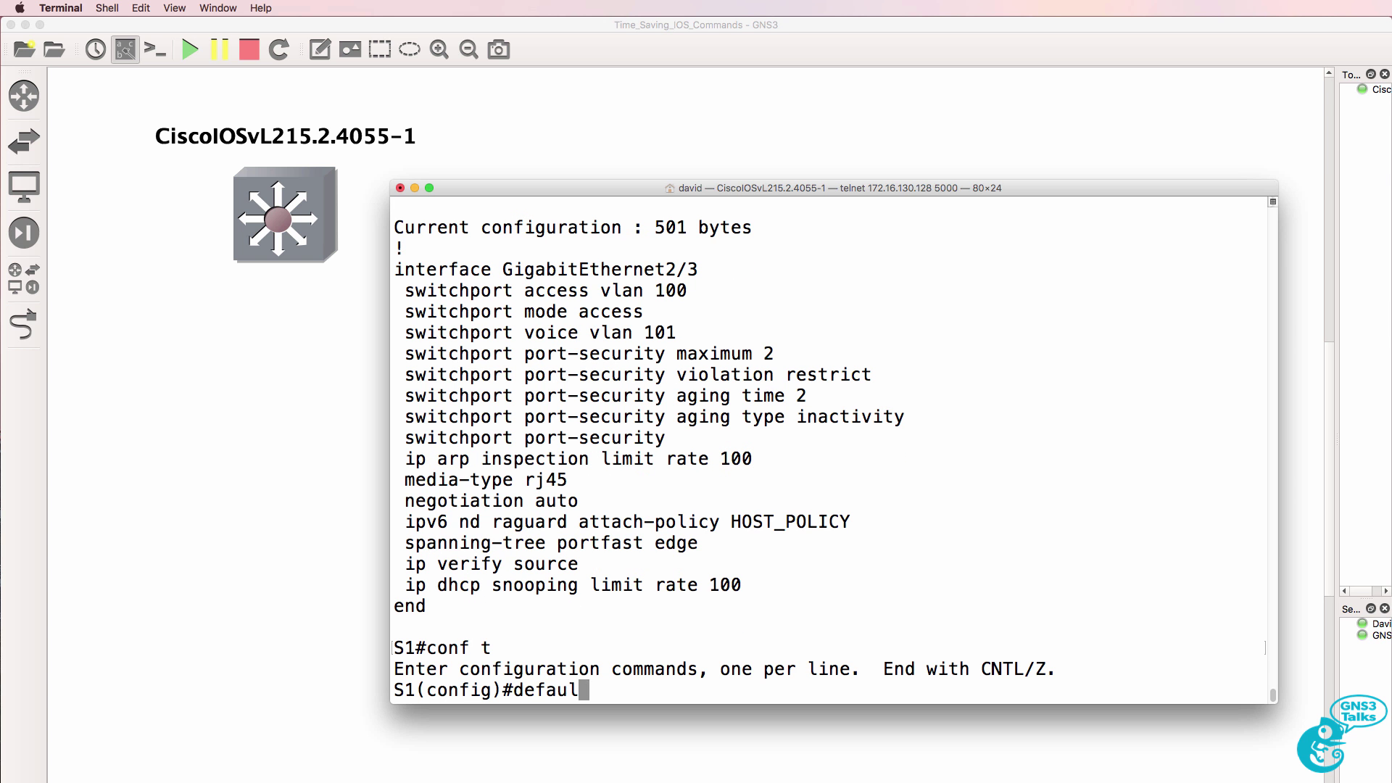
type("t in")
key("Tab")
type("2/3")
key("Return")
key("Up")
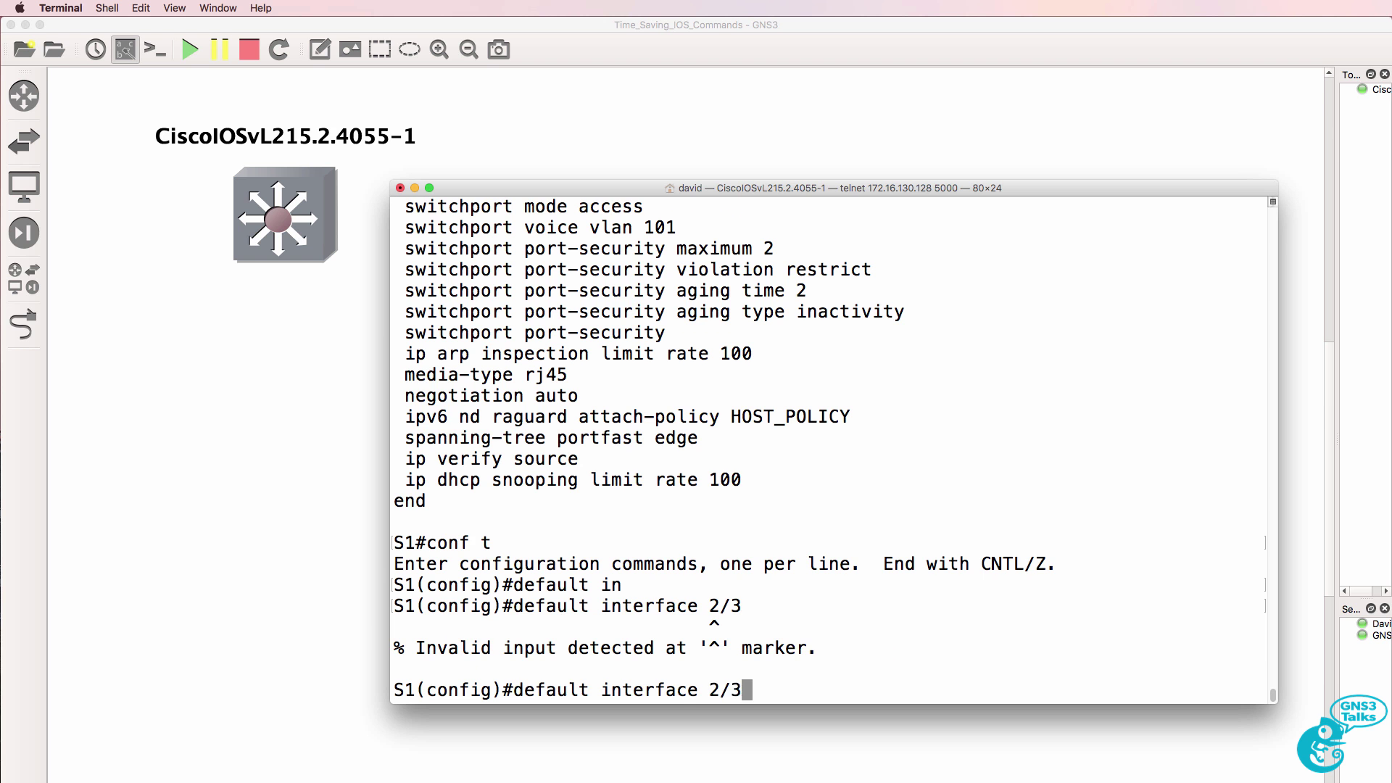
key("BackSpace")
key("BackSpace")
key("BackSpace")
type("g")
key("Tab")
type("i")
key("Tab")
type("2/3")
key("Return")
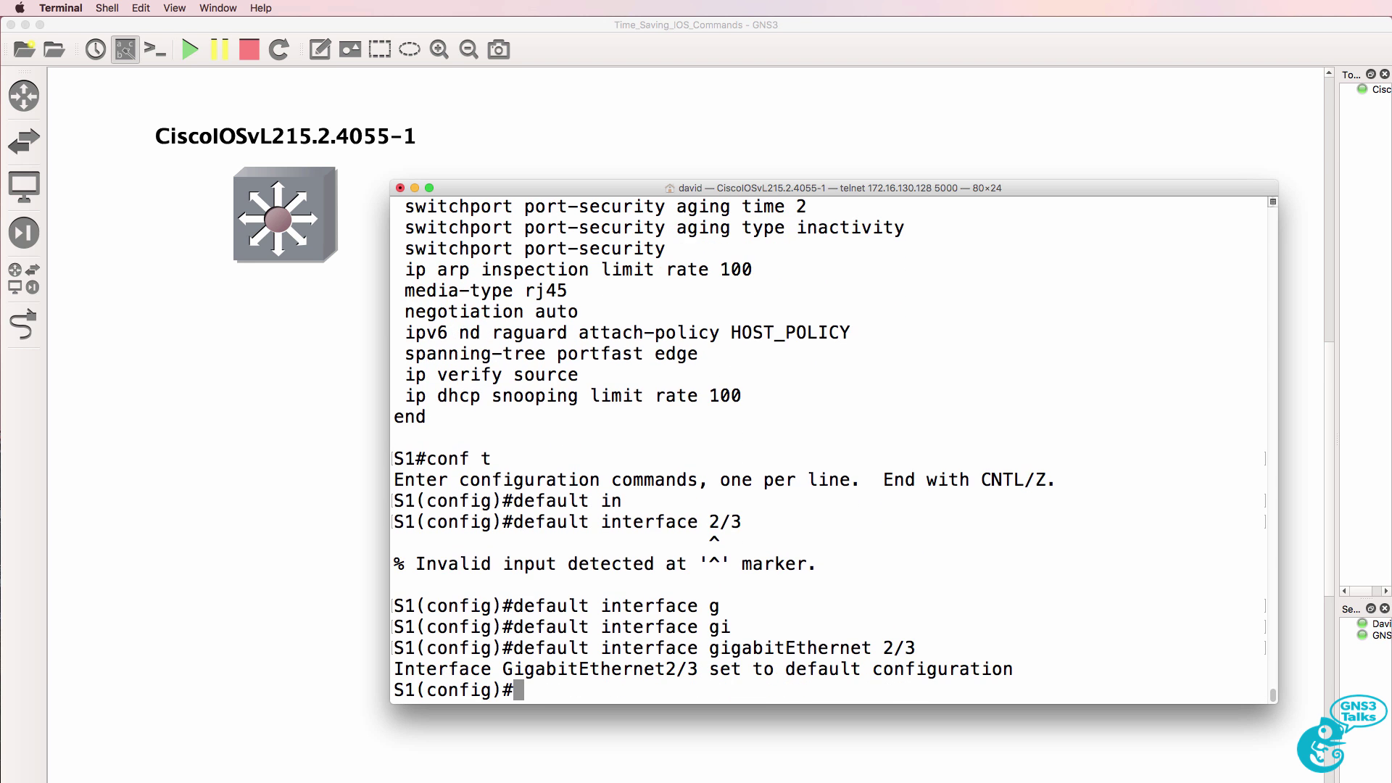
Step: Try viewing the interface's running config from config mode with 'do sh run int'
type("do sh run")
key("Return")
type("ii")
key("BackSpace")
type("nt s2/")
key("BackSpace")
type("3")
key("BackSpace")
type("/3")
key("Return")
Step: Exit with 'end' and verify GigabitEthernet2/3 now holds only negotiation auto (54 bytes)
type("end")
key("Return")
type("sh ")
type("run int")
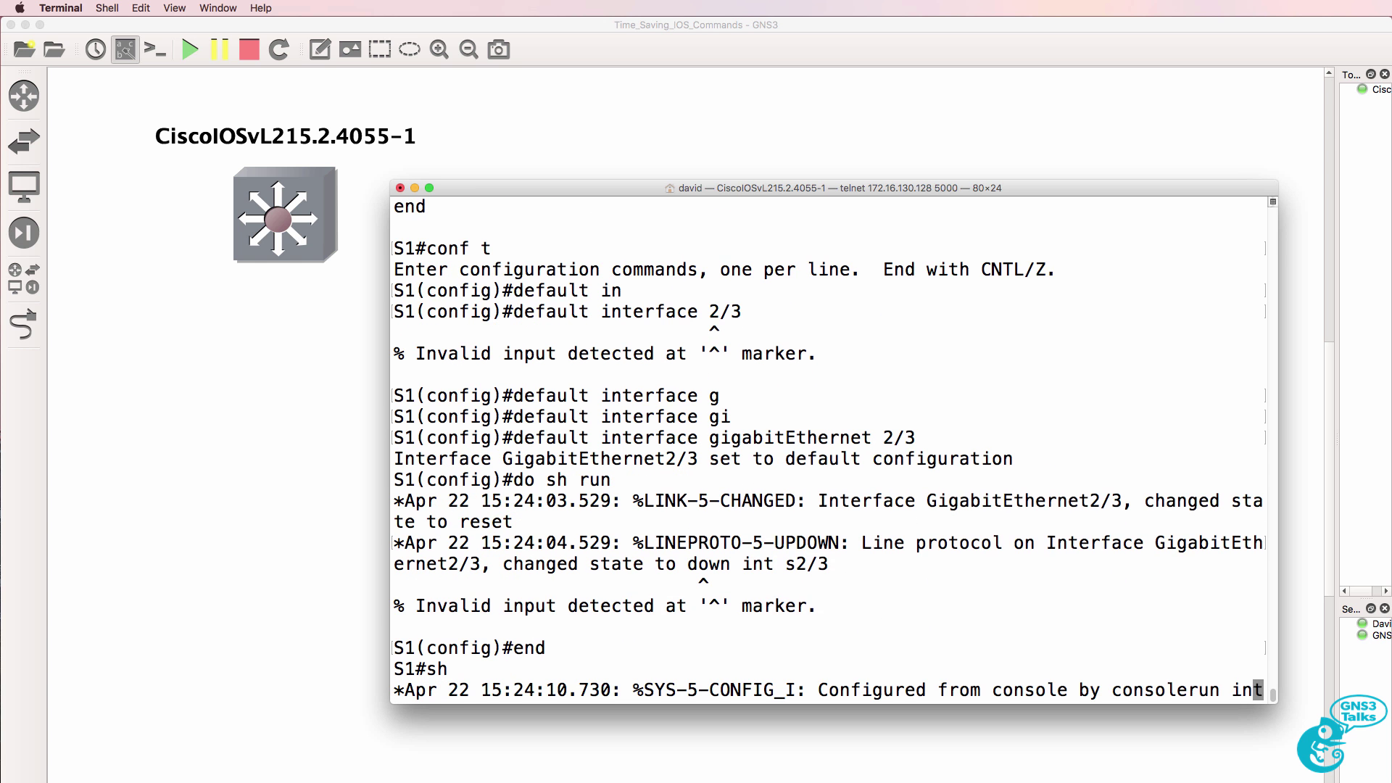
key("Tab")
type("g")
key("Tab")
type("ig")
key("Tab")
type("2/3")
key("Return")
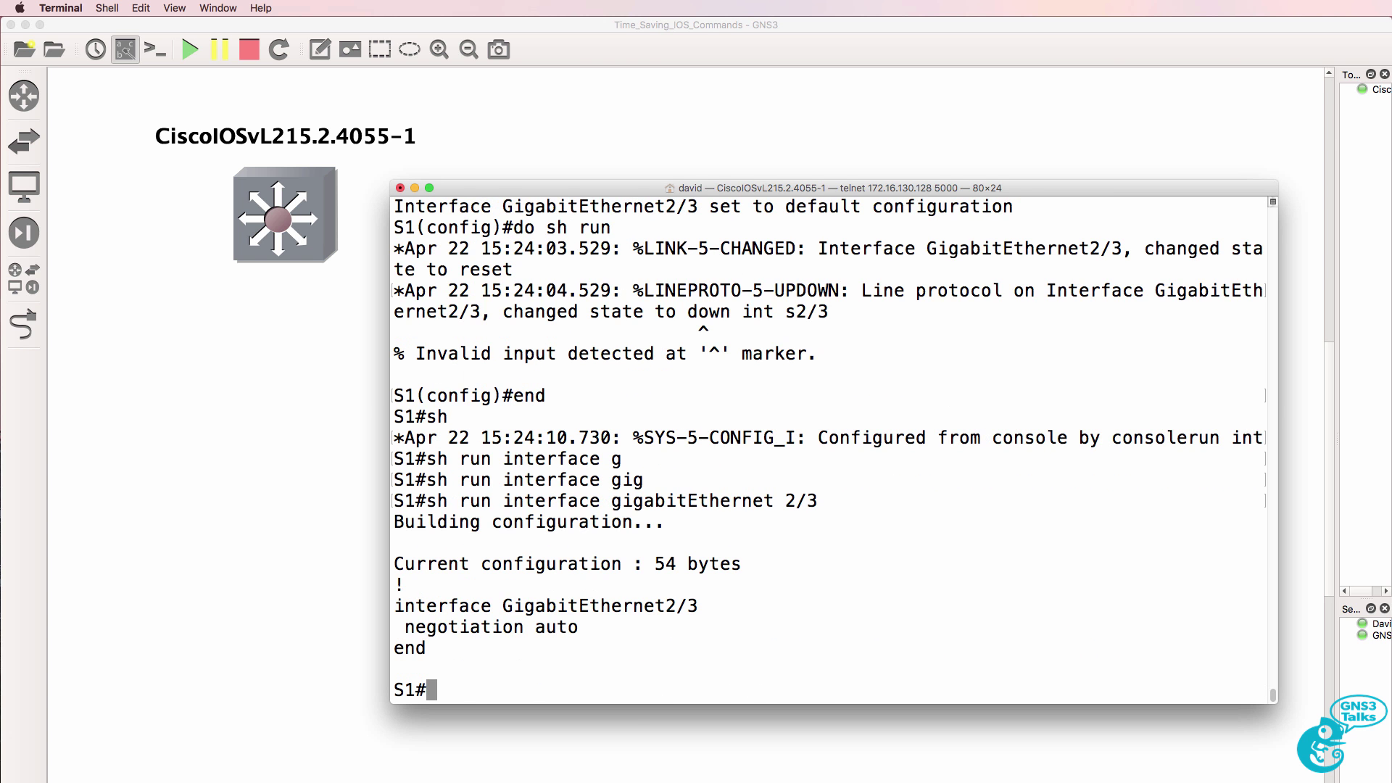
left_click_drag(438, 584, 464, 677)
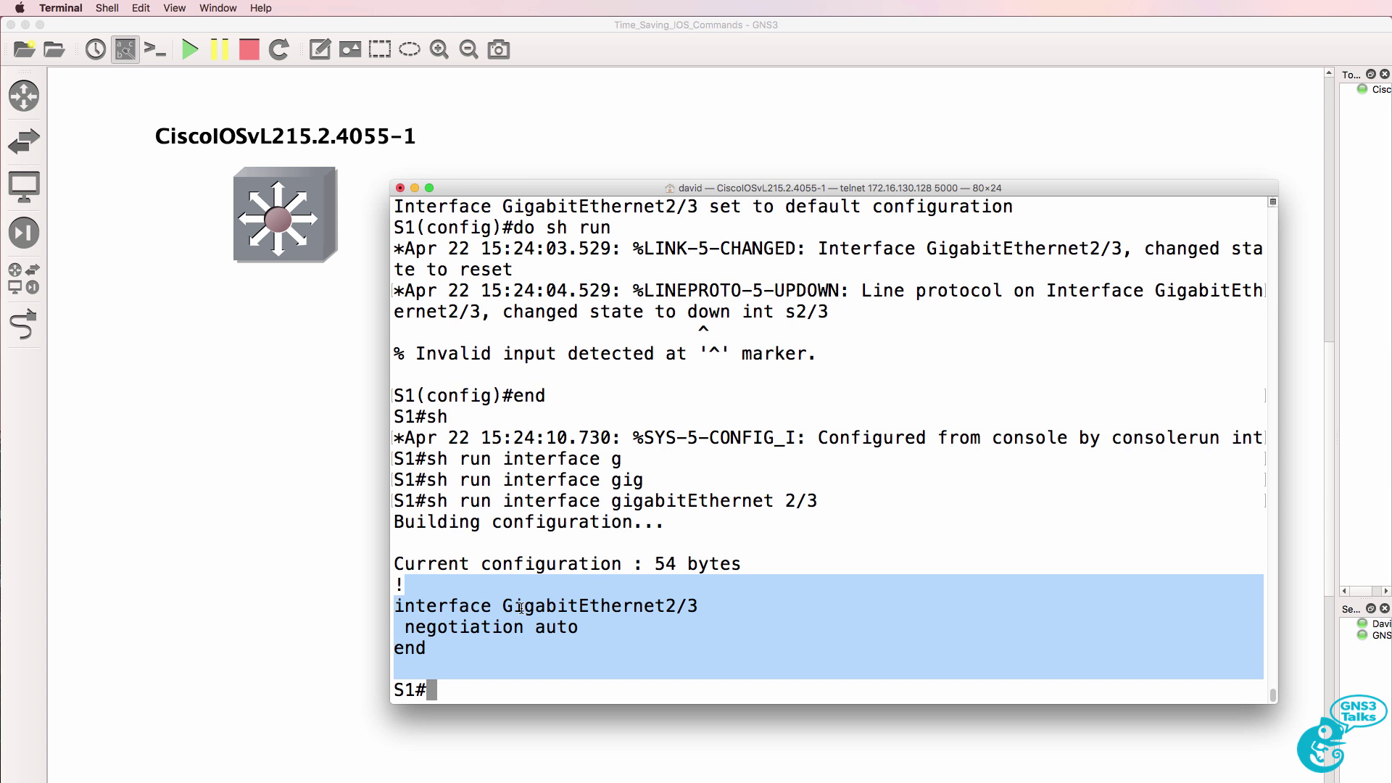
scroll(521, 608, "up", 15)
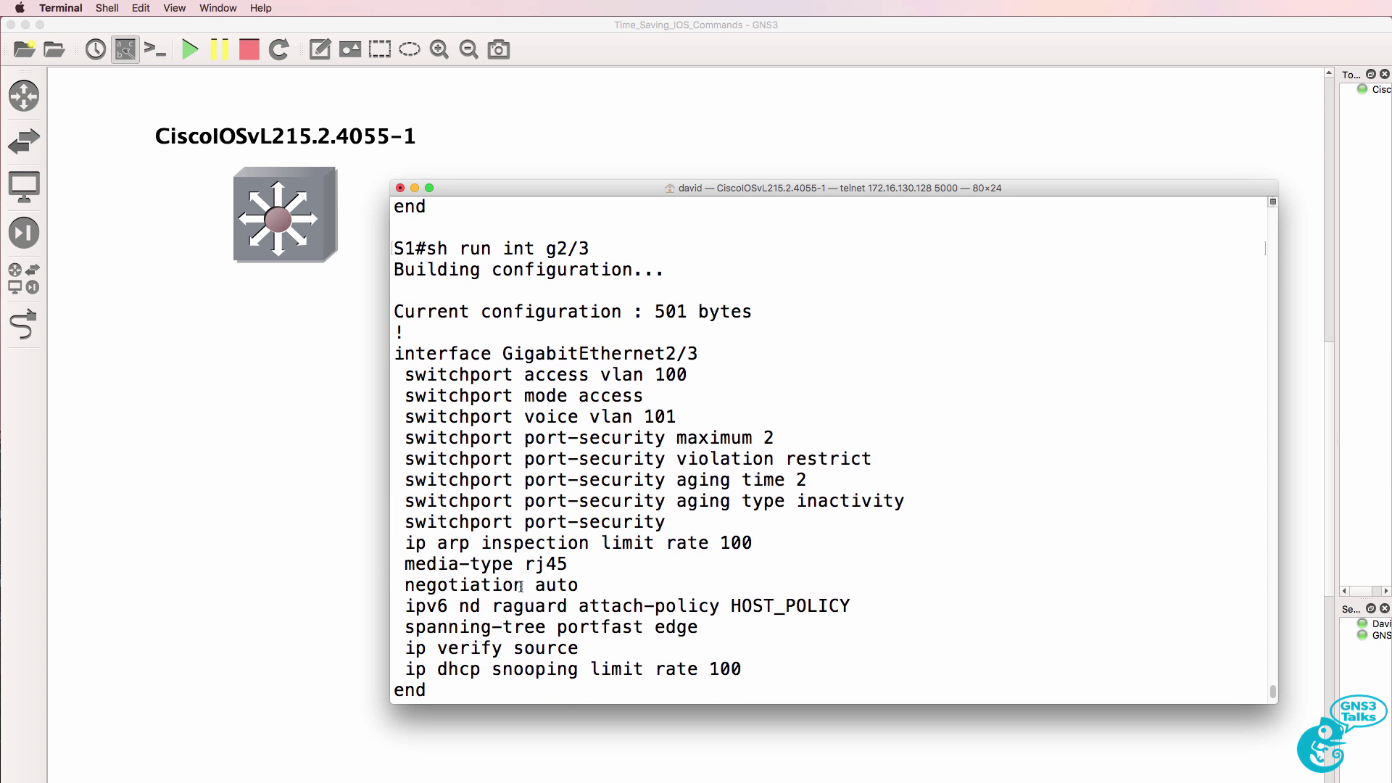
left_click_drag(401, 353, 701, 723)
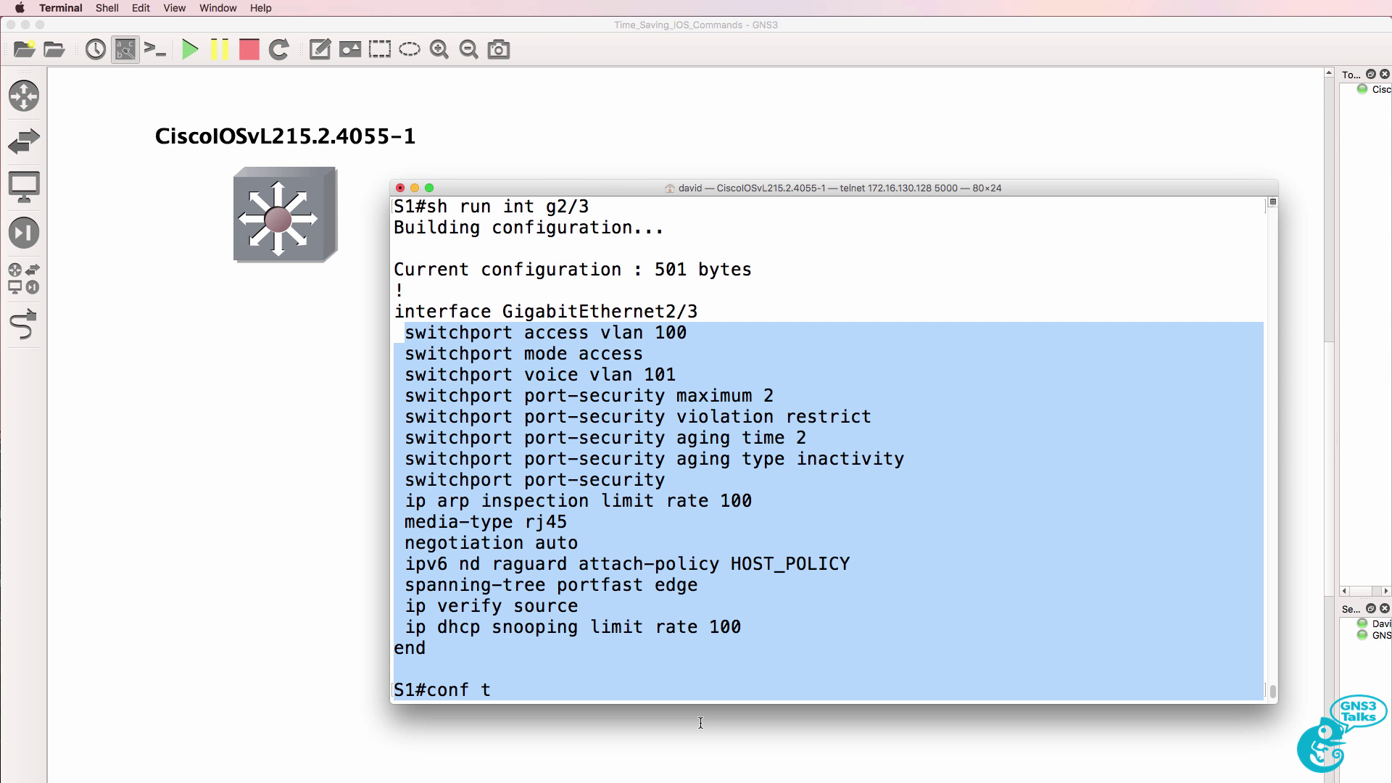
key("Return")
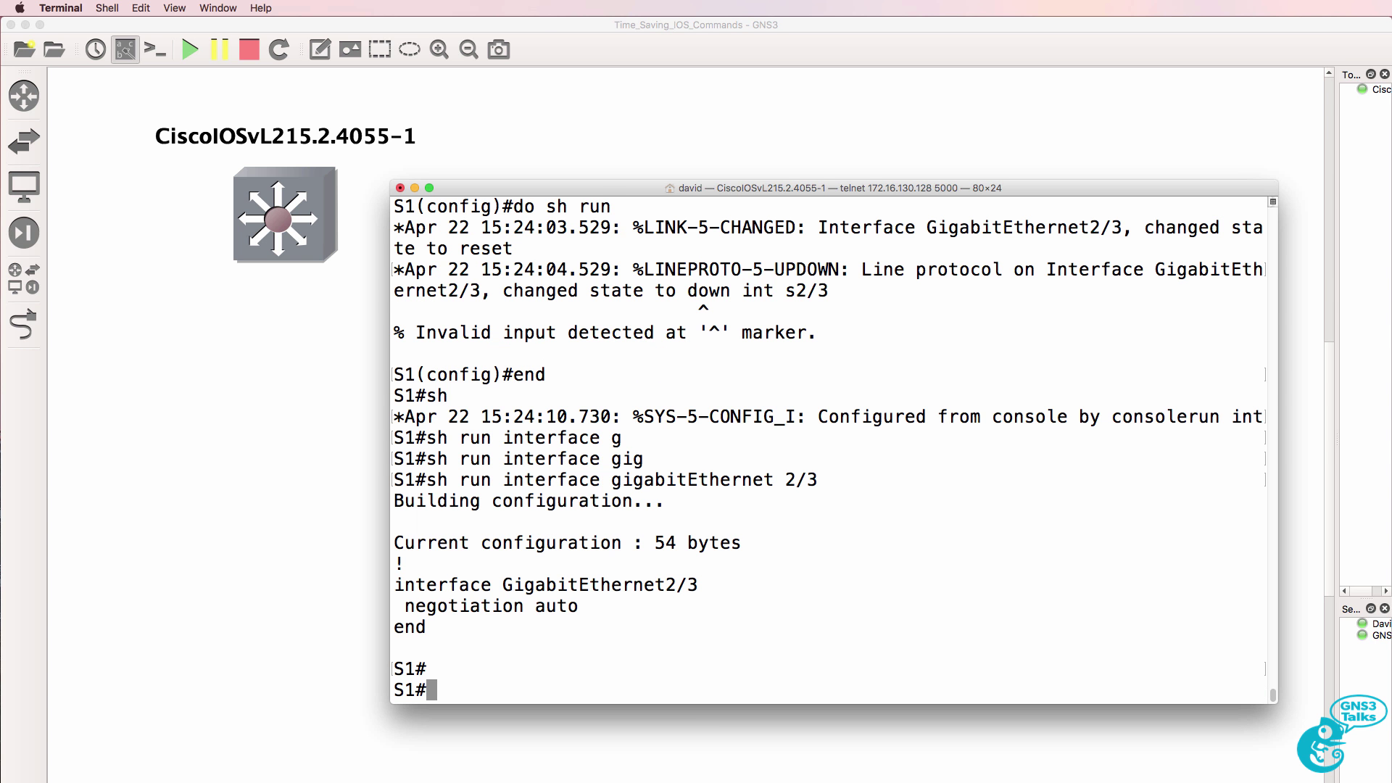